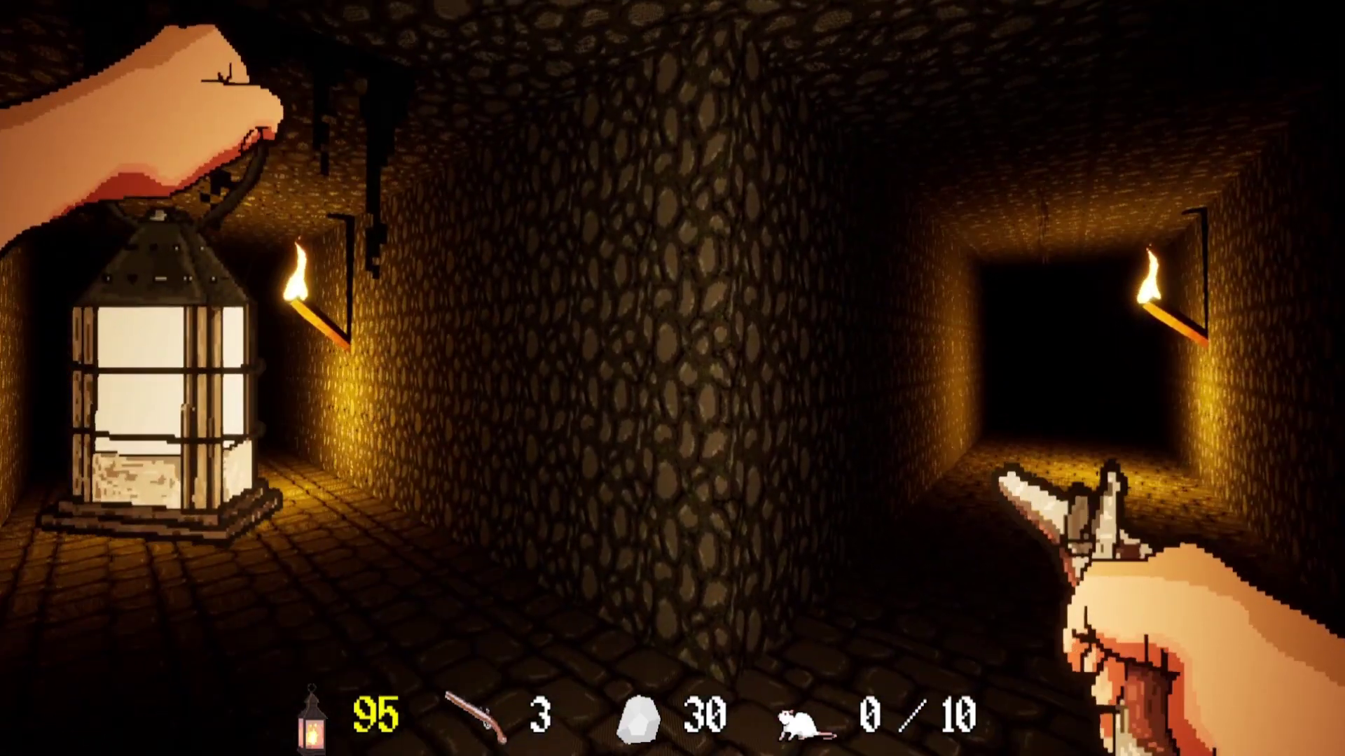
# Grab the gold key, take bullets from the chest, and shoot at the humanoid until the Rat Catcher dies.
pyautogui.press('w')
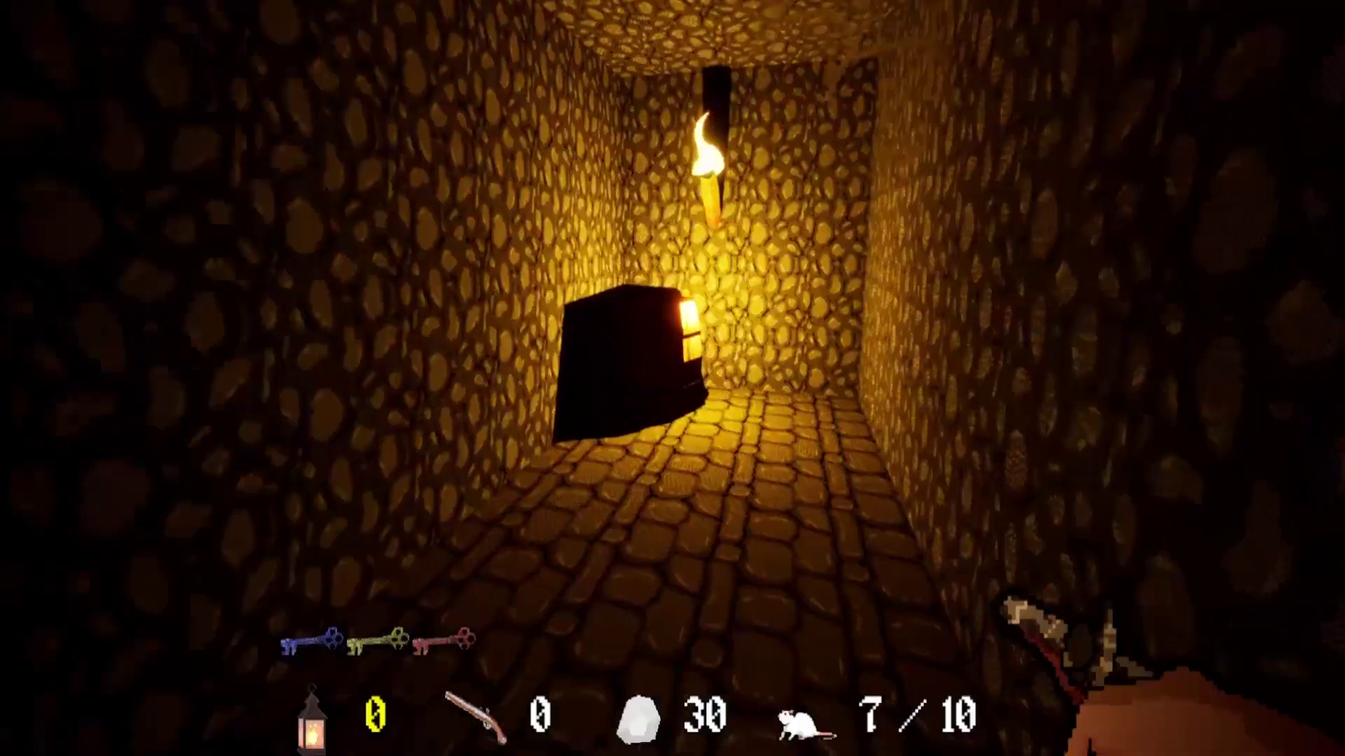
pyautogui.press('w')
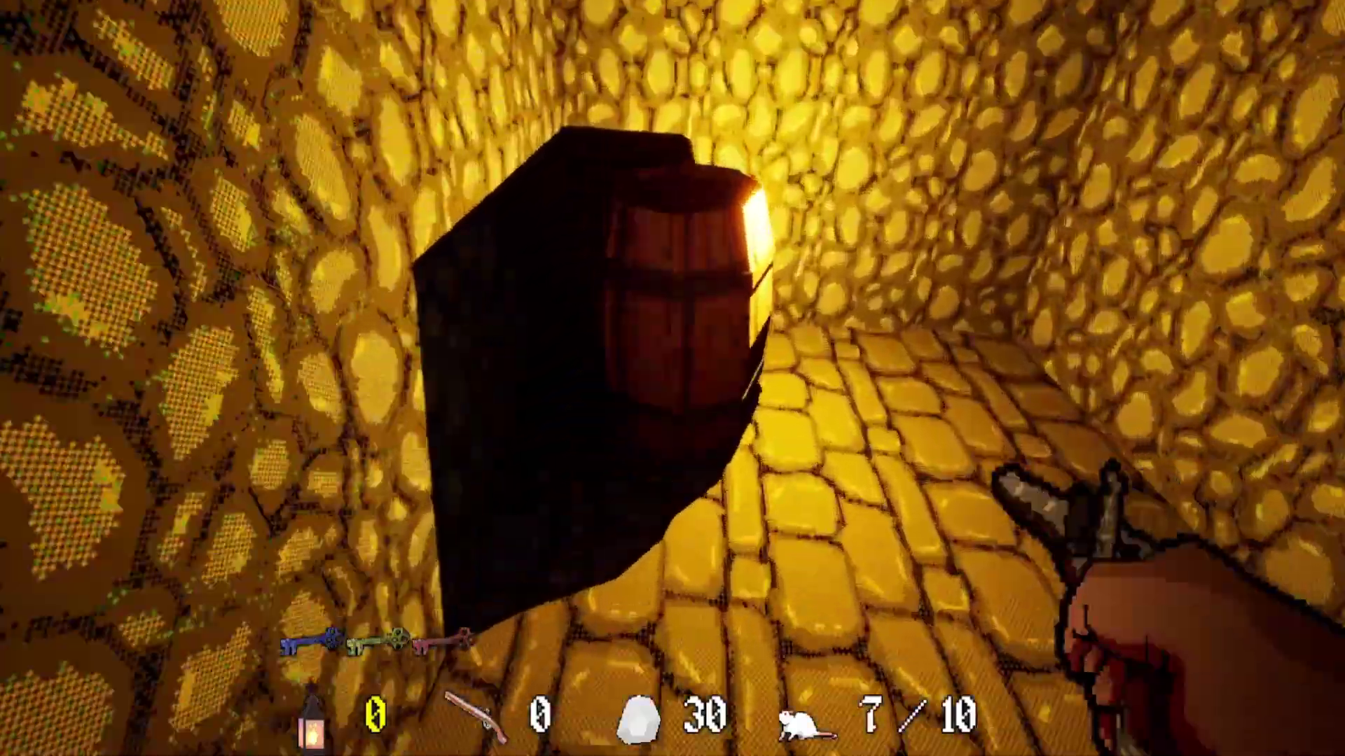
pyautogui.press('e')
pyautogui.press('a')
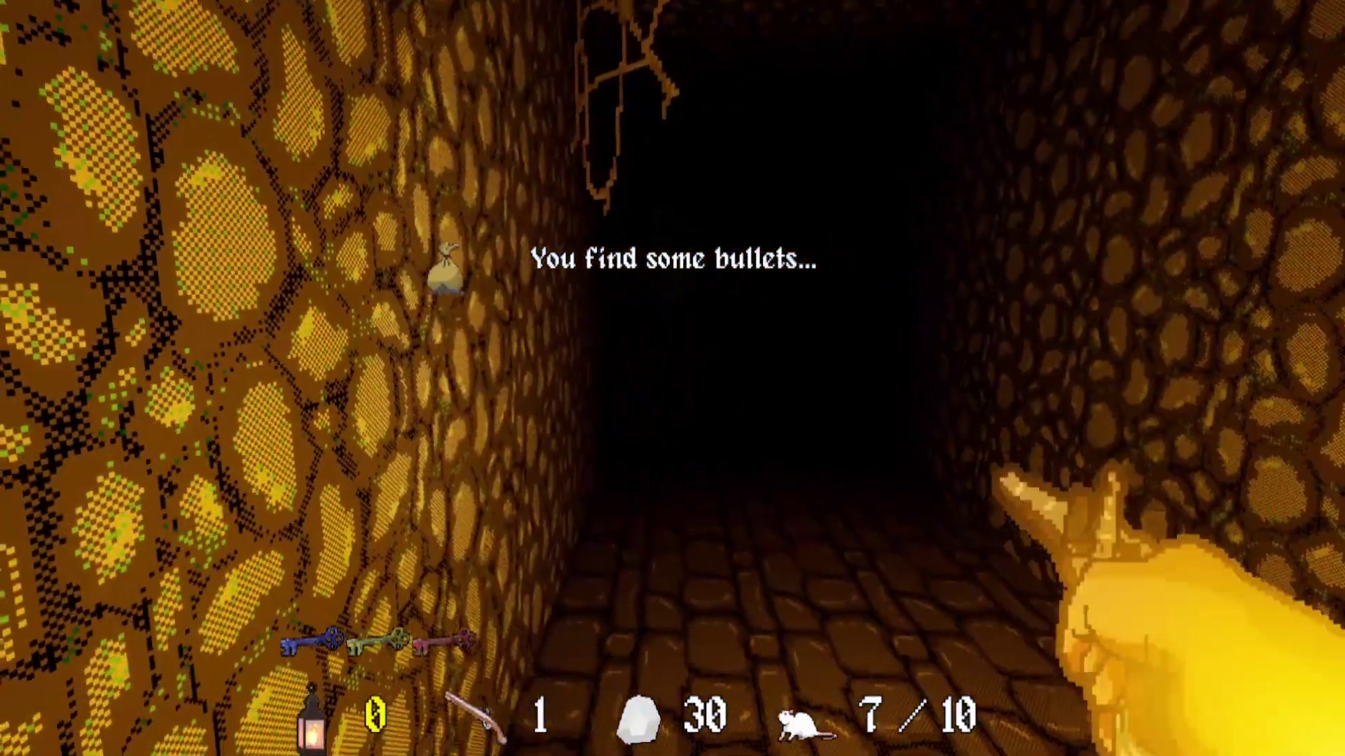
pyautogui.press('space')
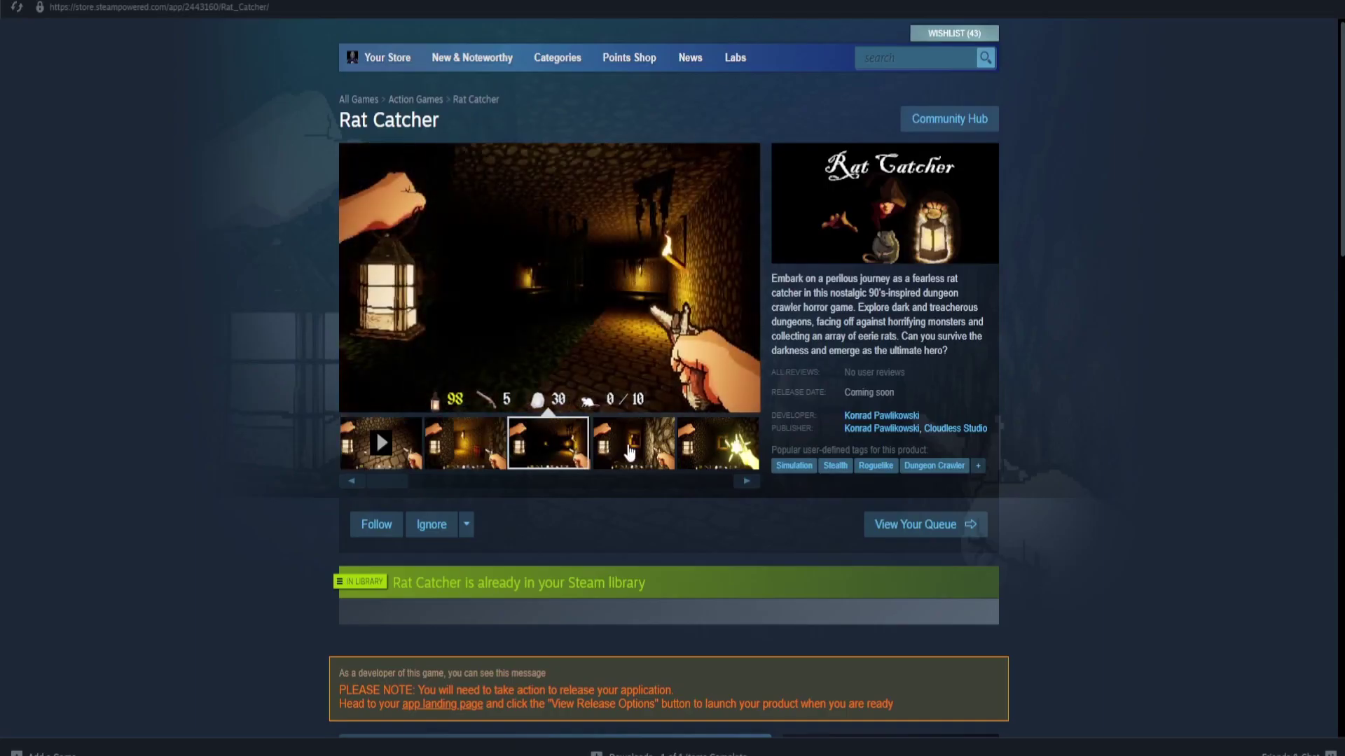
# Show the fifth screenshot on the Rat Catcher store page and scroll down to About This Game.
pyautogui.click(720, 462)
pyautogui.scroll(-1, 1024, 316)
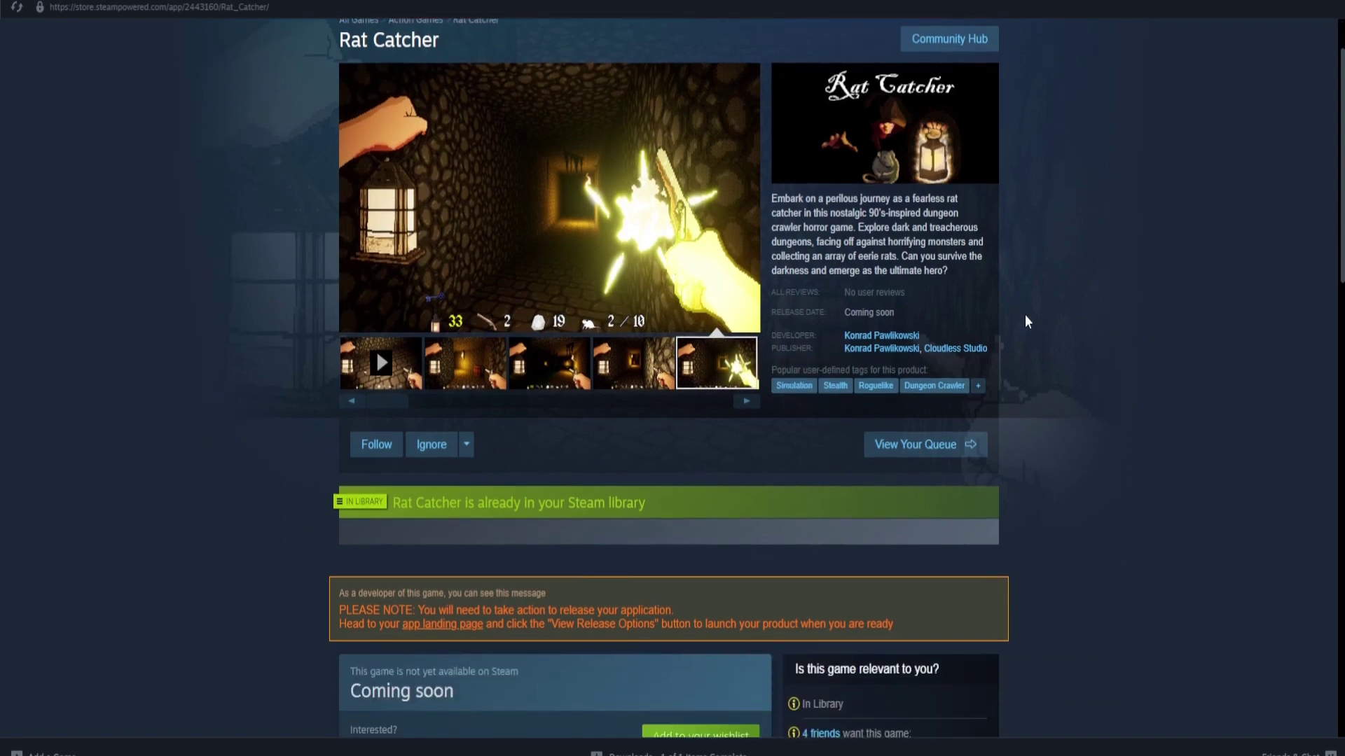
pyautogui.scroll(-2, 1024, 322)
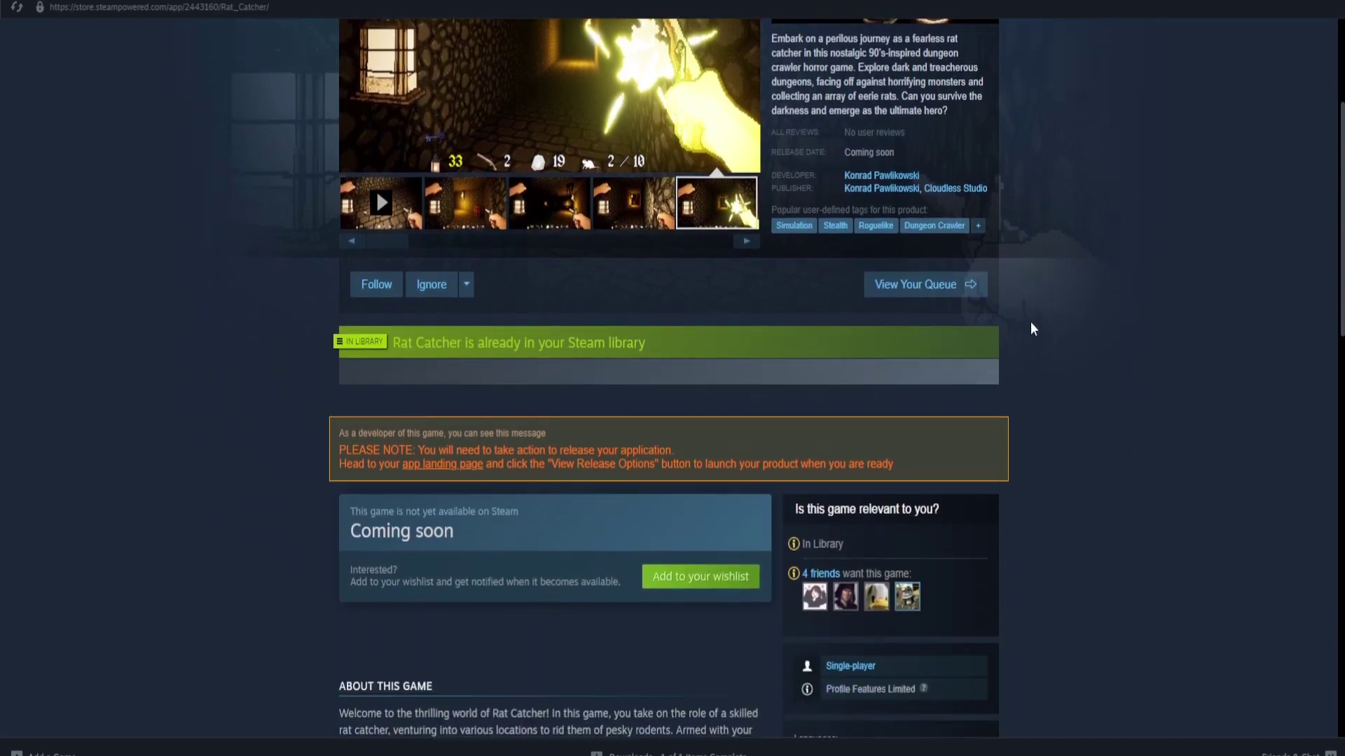
pyautogui.scroll(-1, 1031, 325)
pyautogui.scroll(-2, 1062, 307)
pyautogui.scroll(-4, 1065, 305)
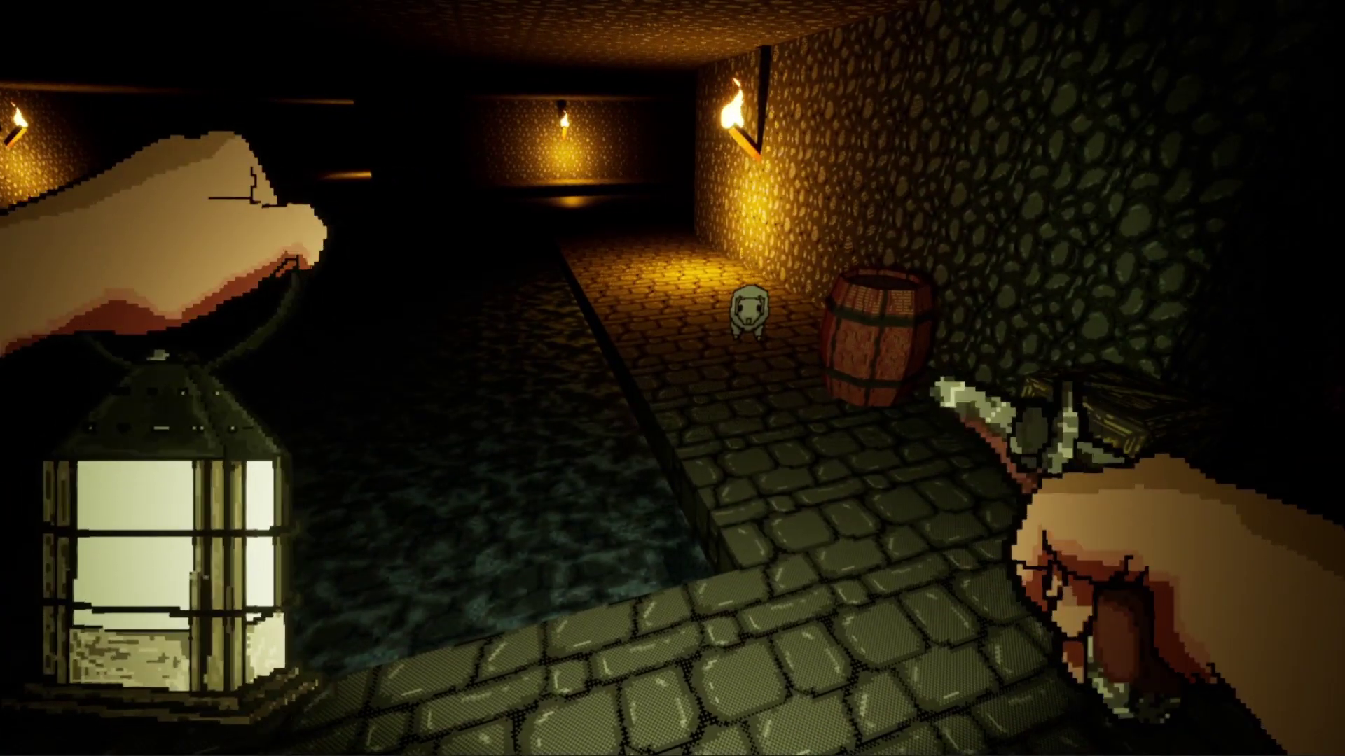
# Follow the white rat along the walkway into the side corridor past the barrel and crate.
pyautogui.press('w')
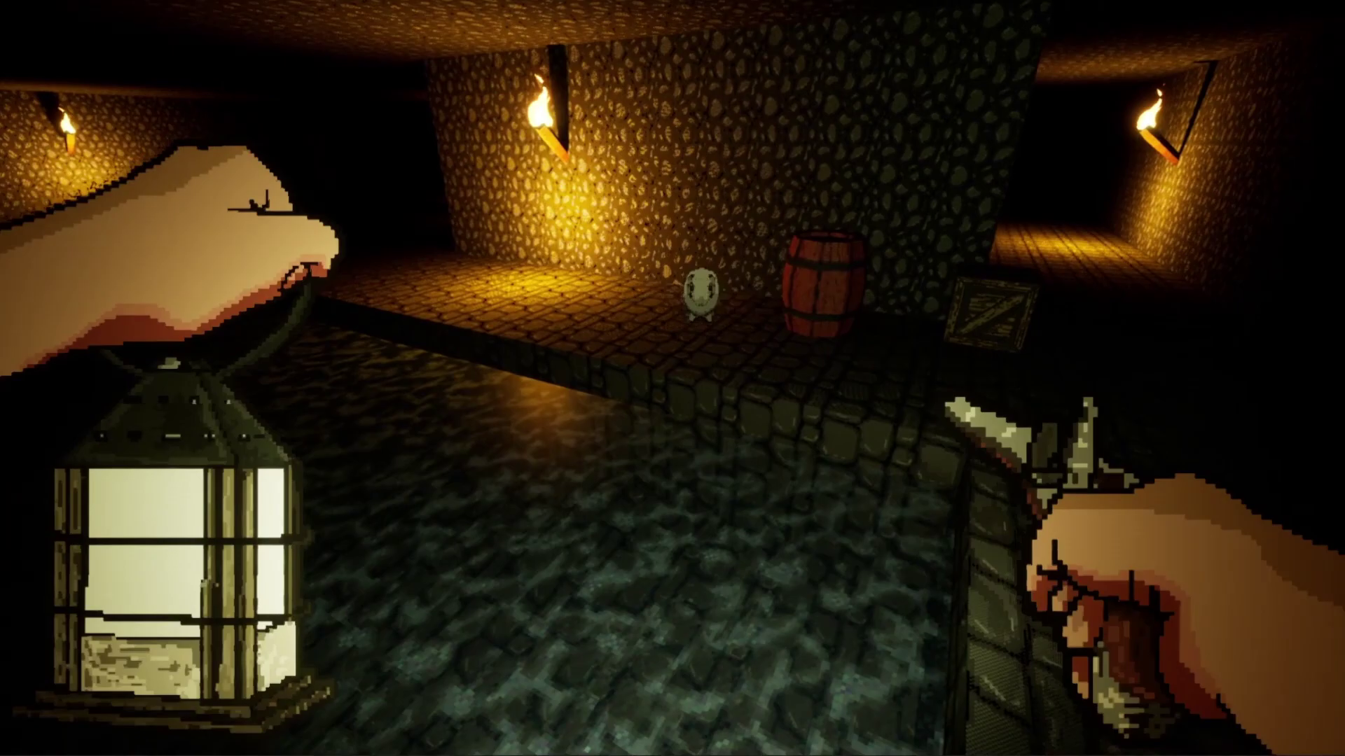
pyautogui.press('w')
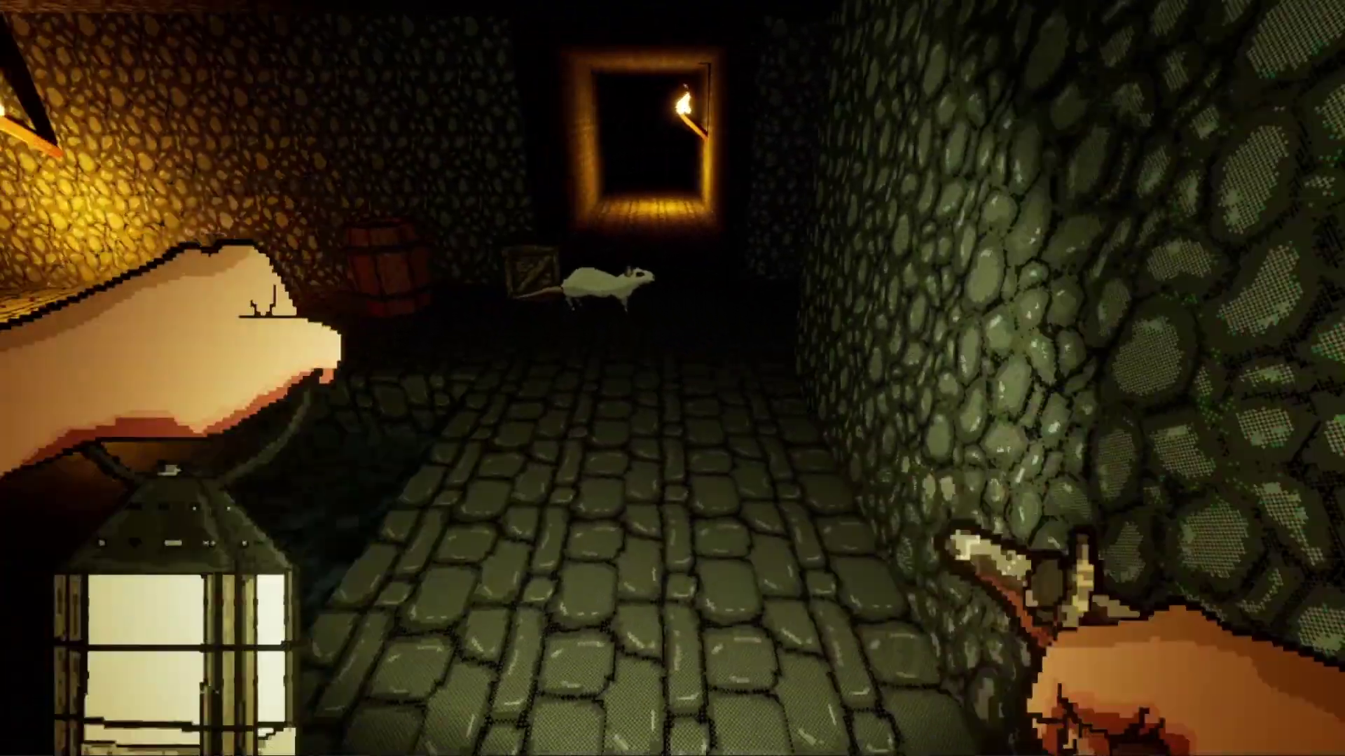
pyautogui.press('w')
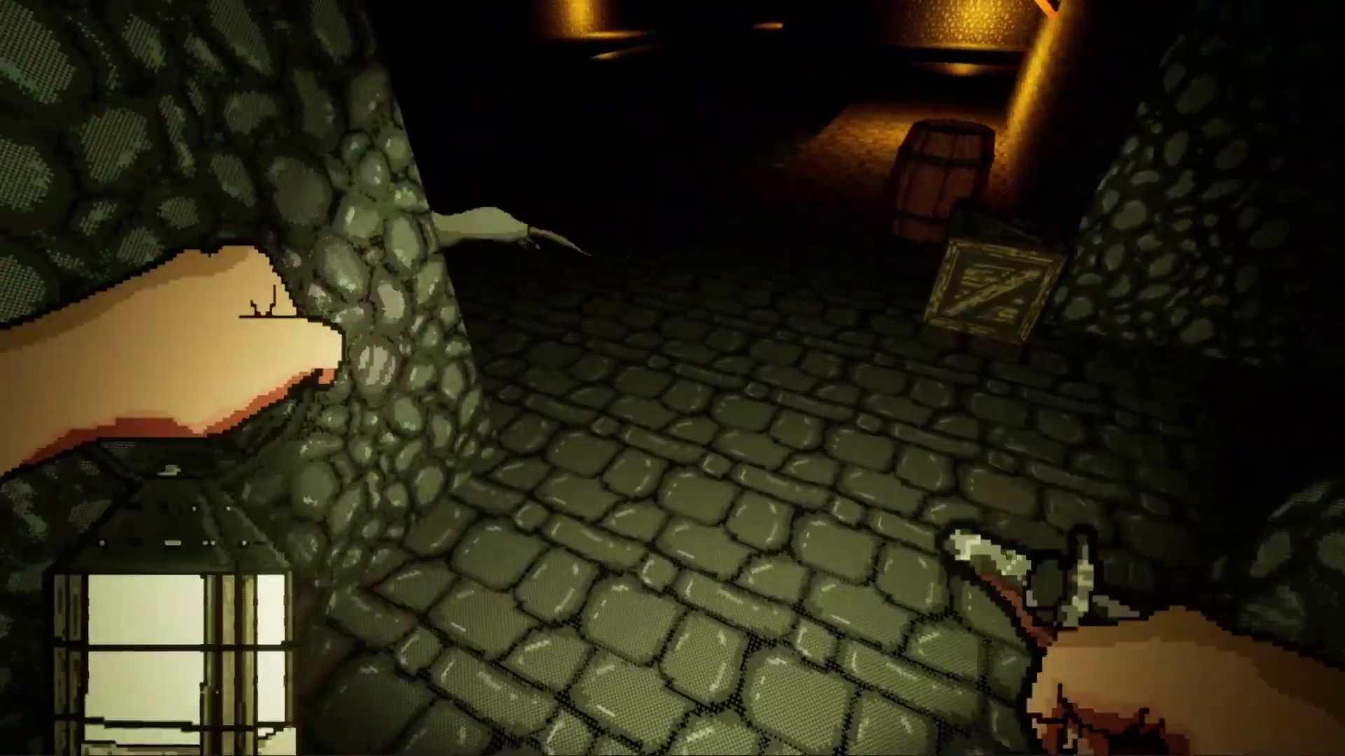
pyautogui.press('w')
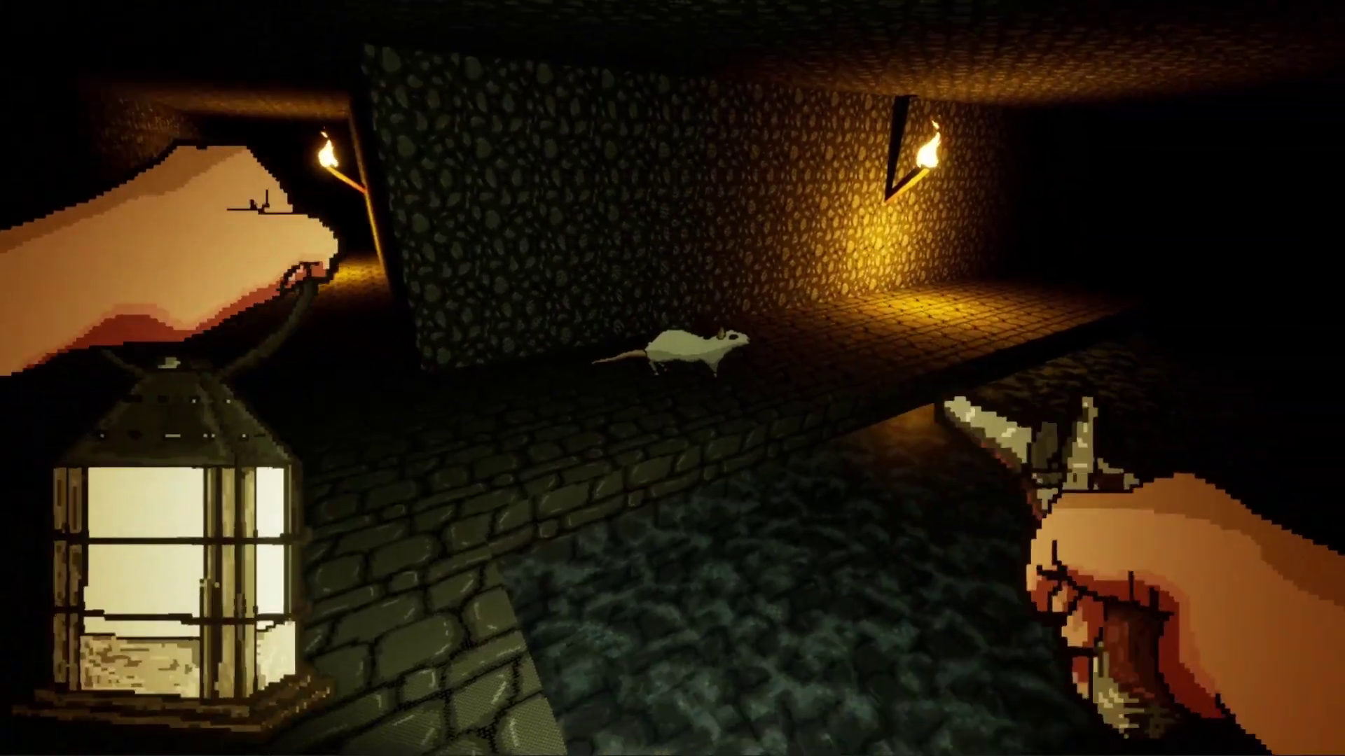
pyautogui.press('w')
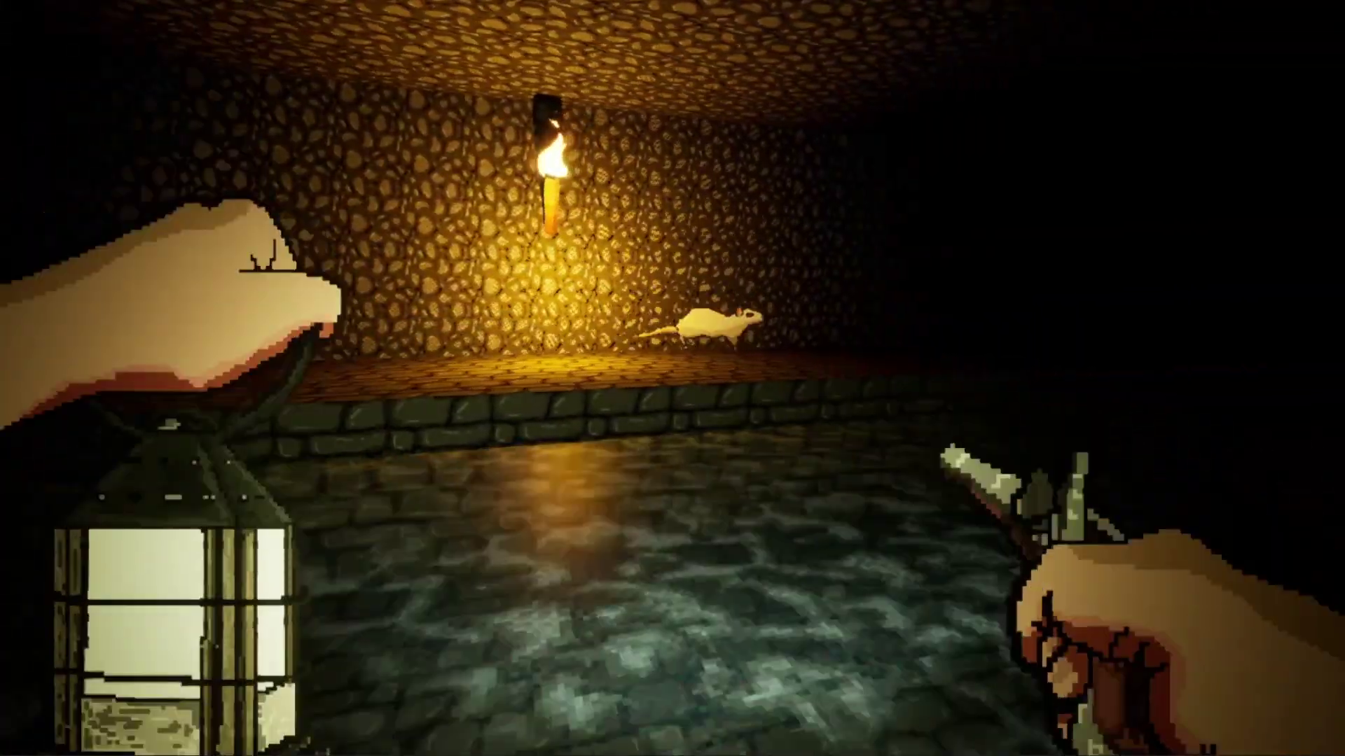
pyautogui.press('w')
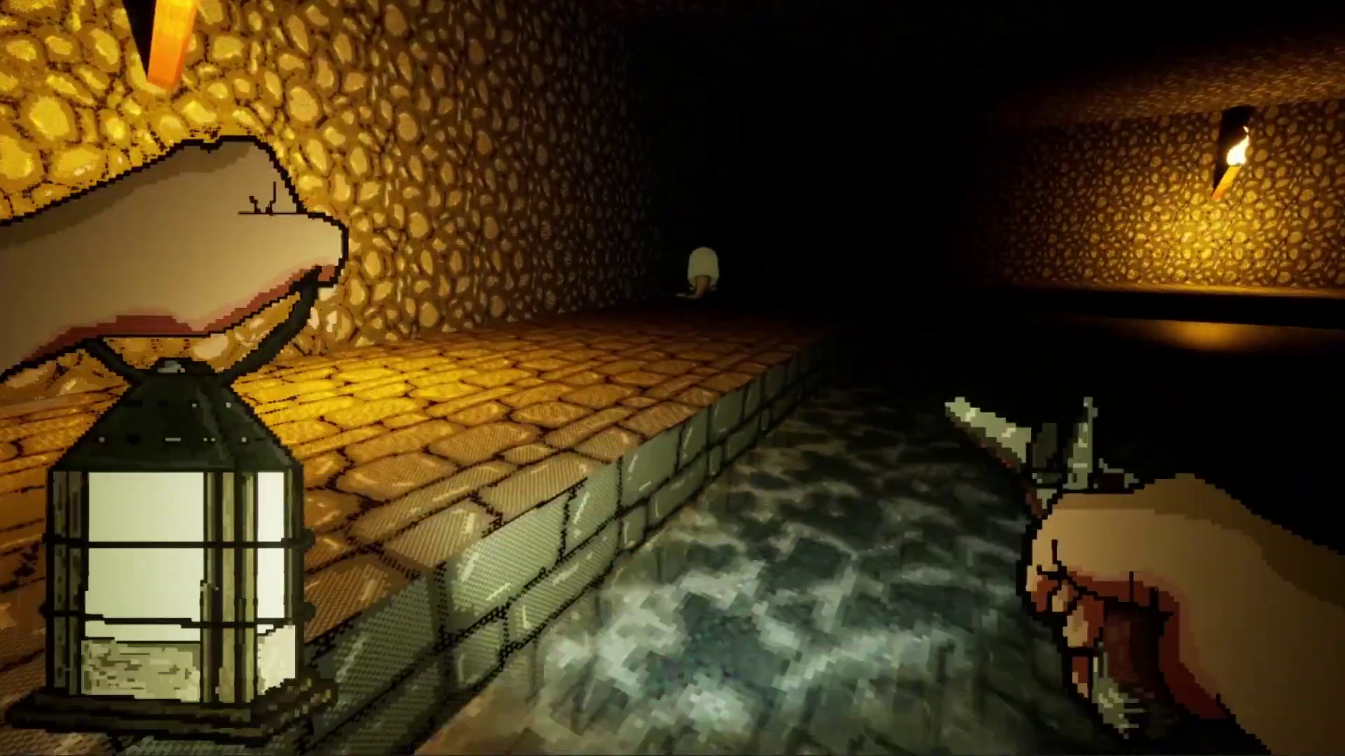
pyautogui.press('w')
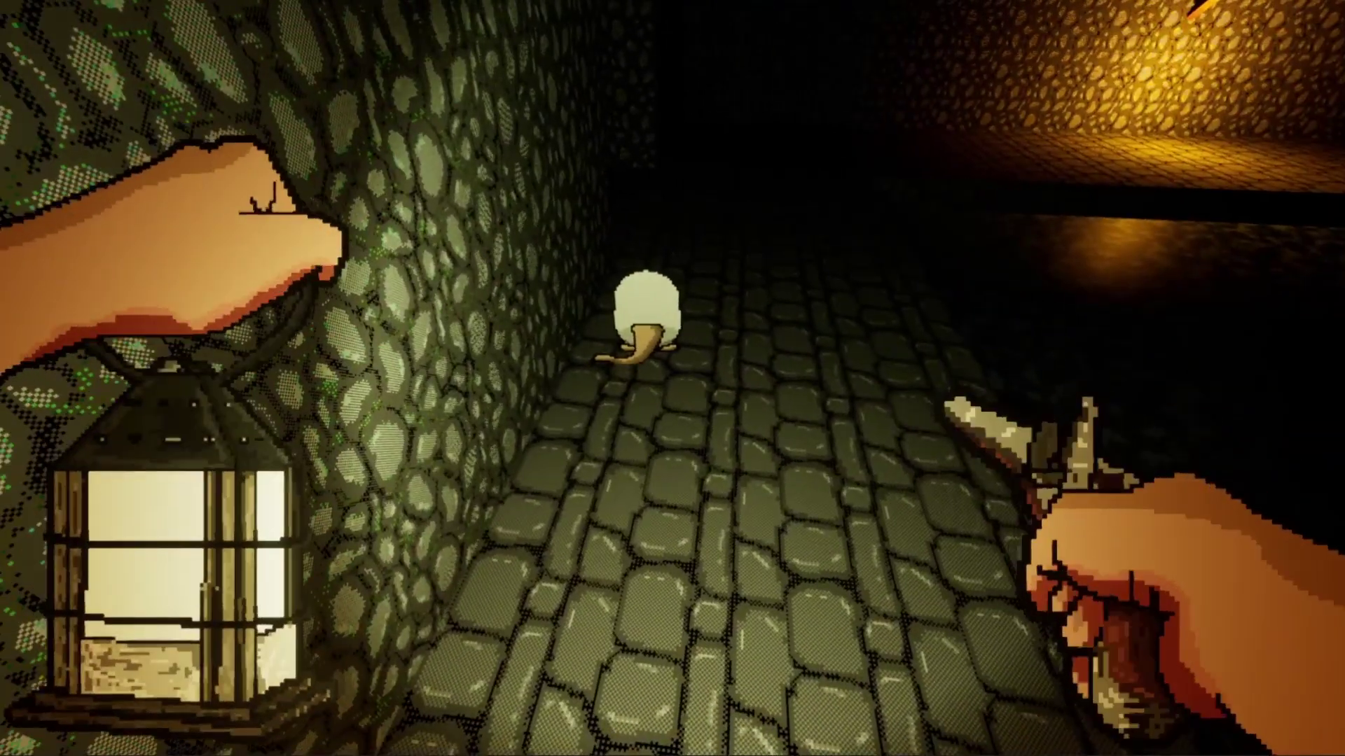
# Chase the rat down the torch-lit corridor, then show Aseprite's first frame with the reference photo hidden.
pyautogui.press('w')
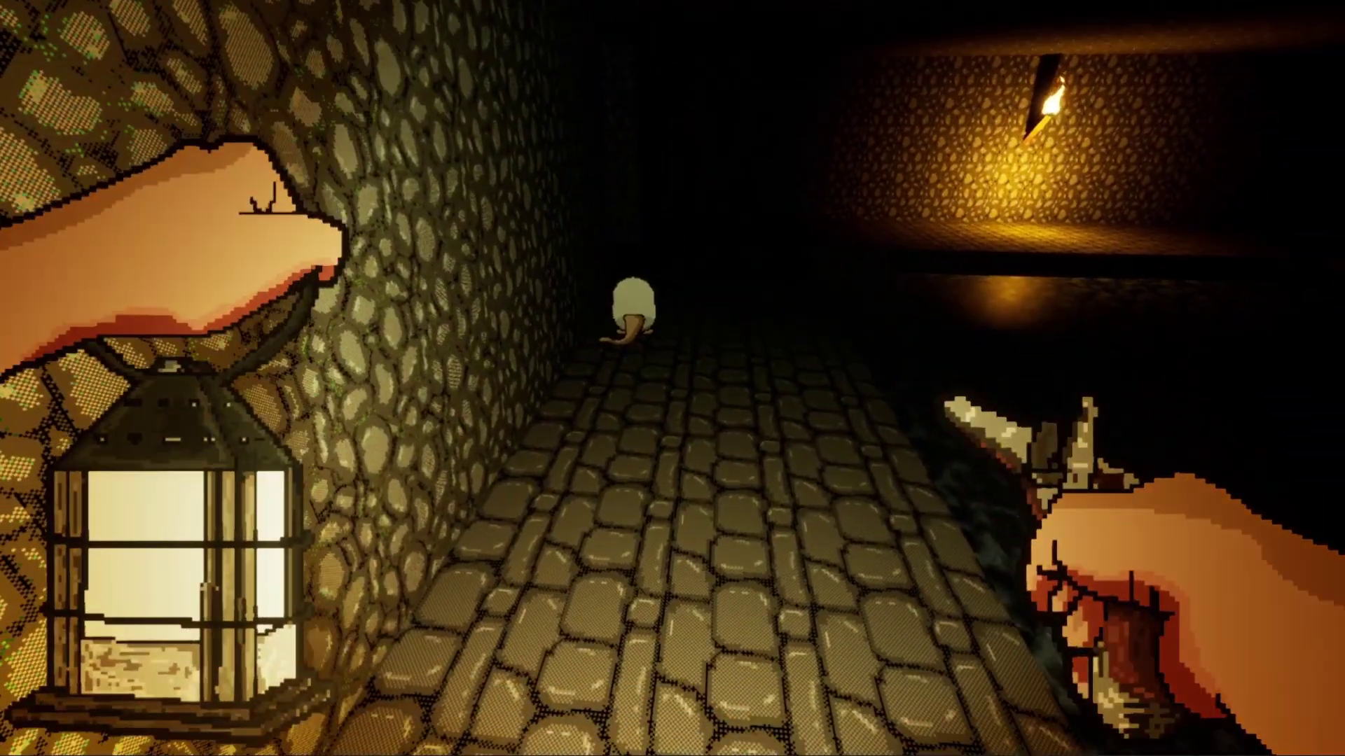
pyautogui.press('w')
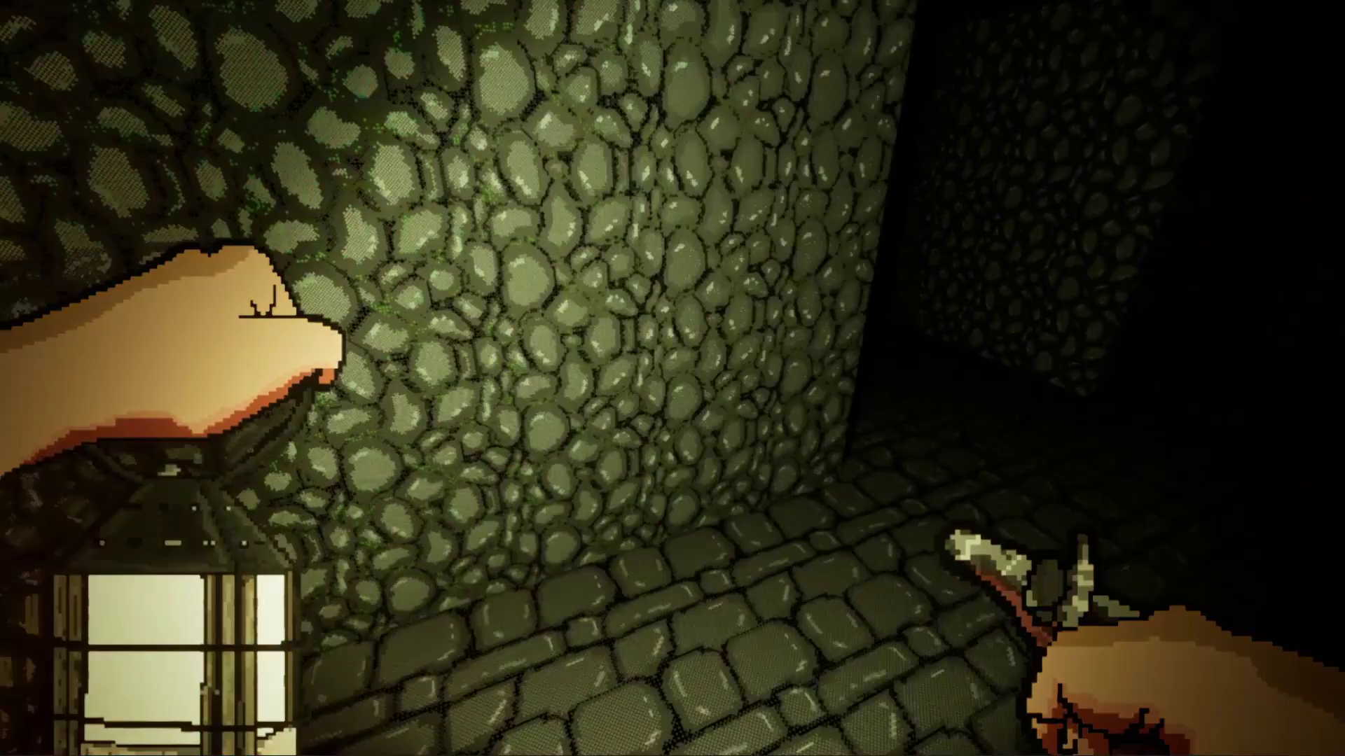
pyautogui.press('w')
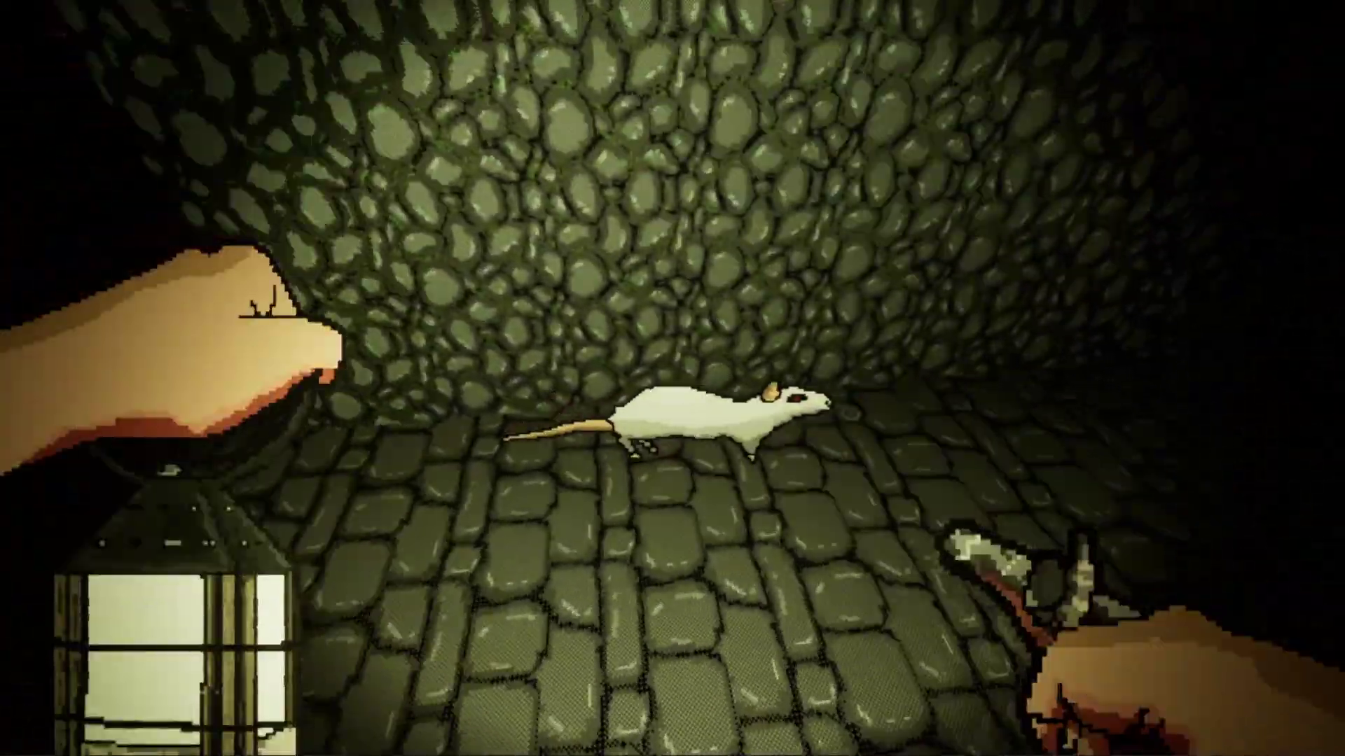
pyautogui.press('w')
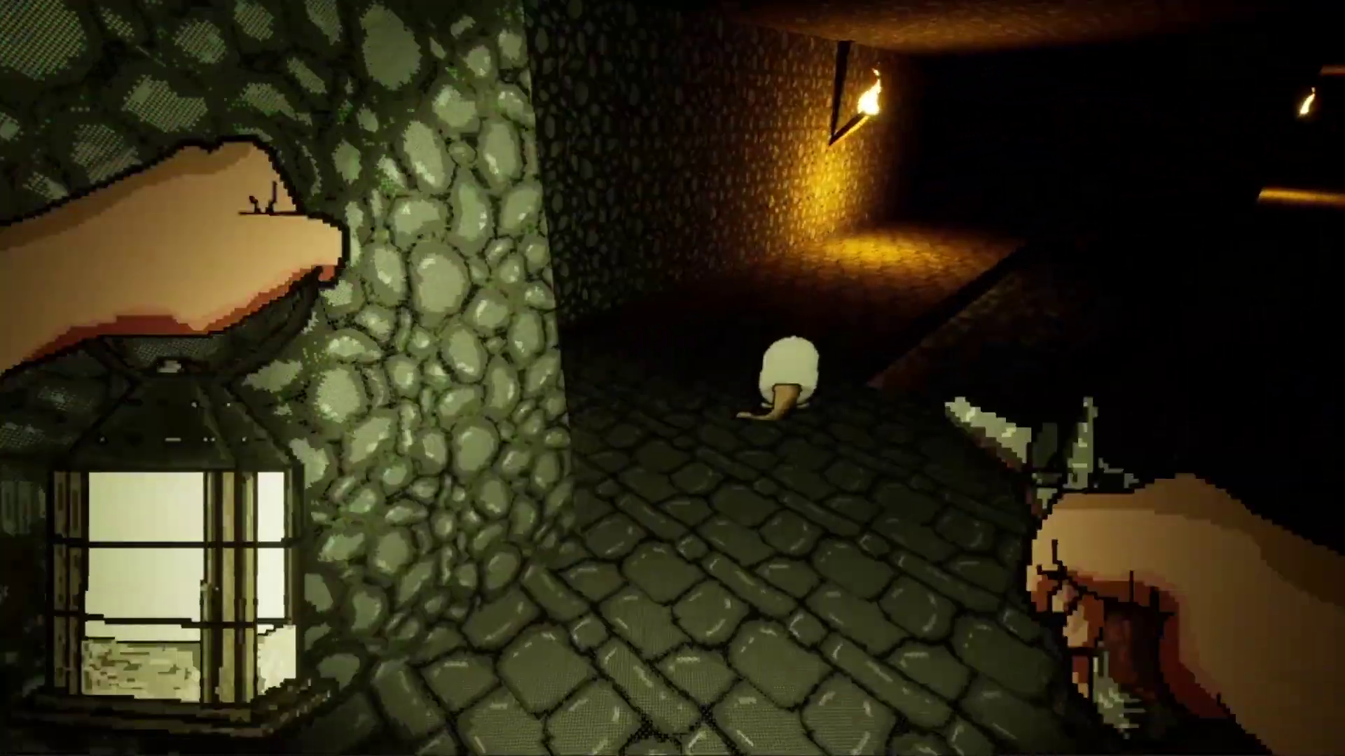
pyautogui.press('w')
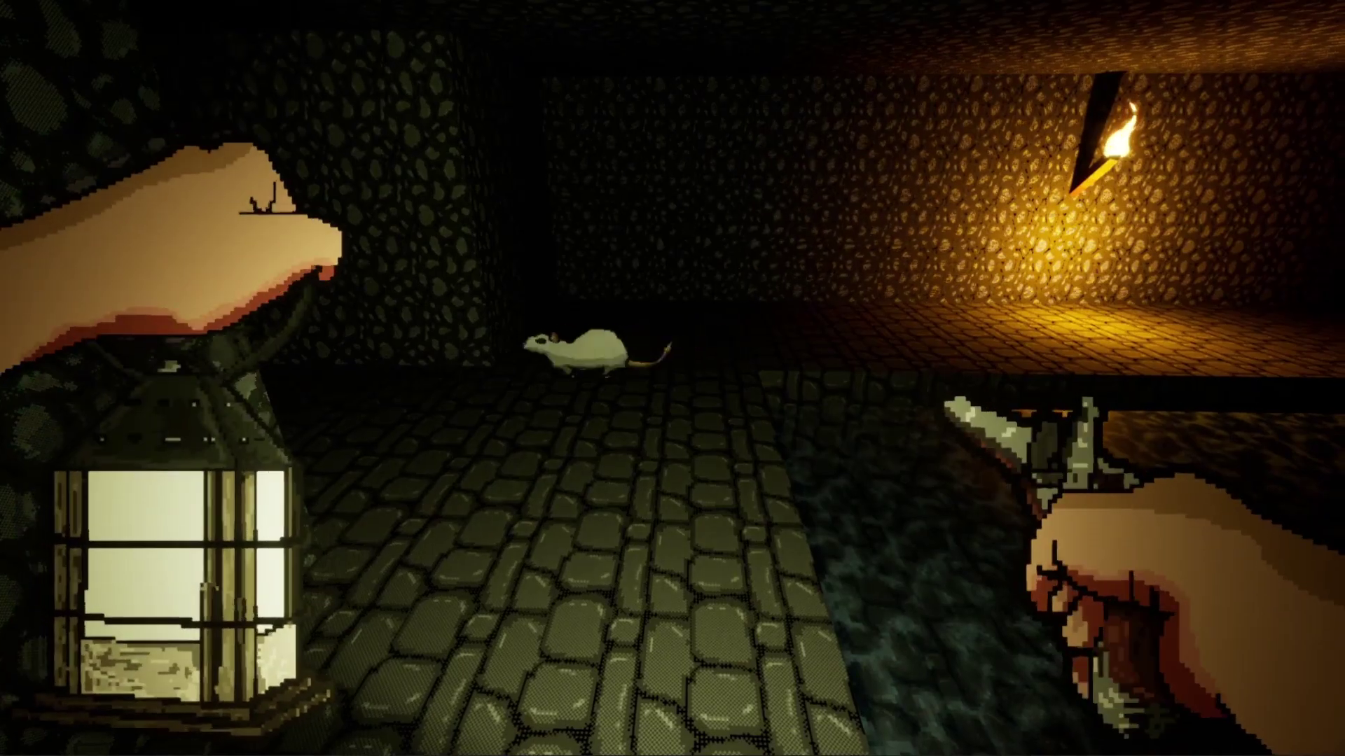
pyautogui.press('w')
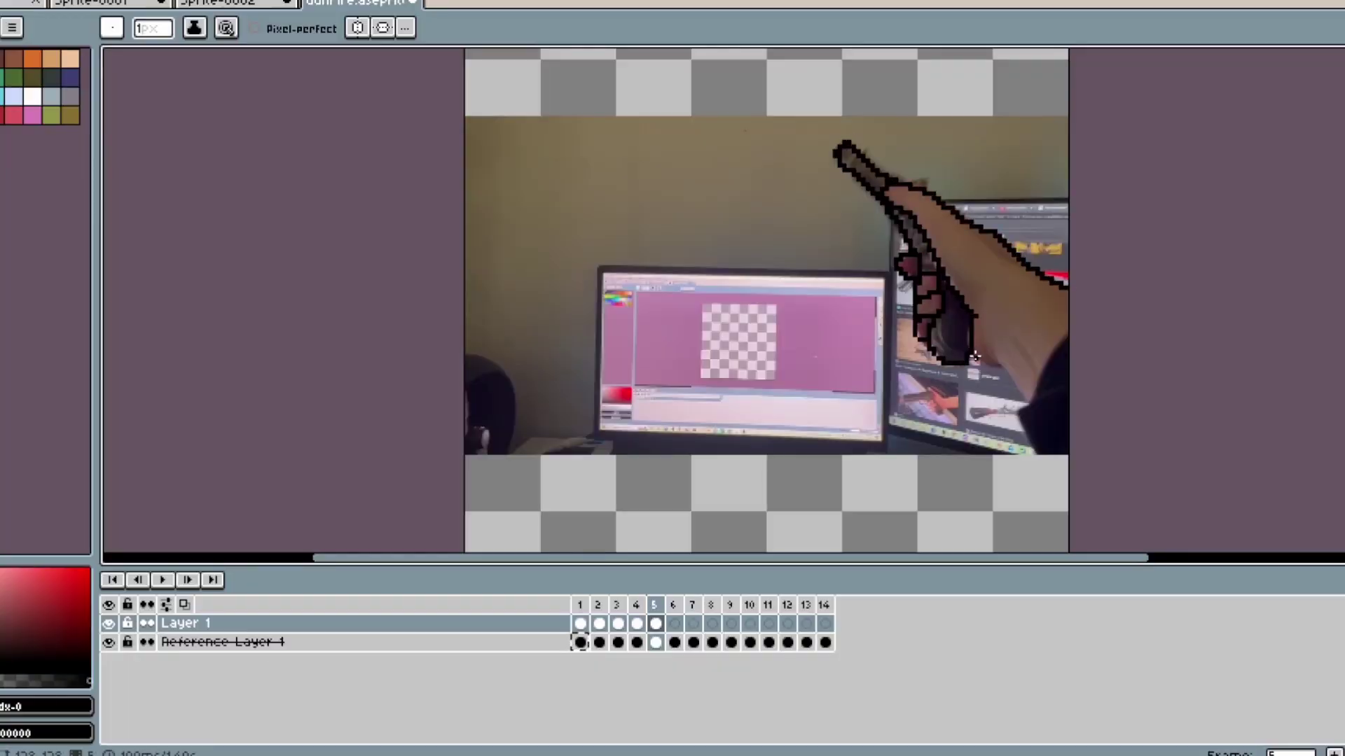
pyautogui.press('Home')
pyautogui.click(109, 643)
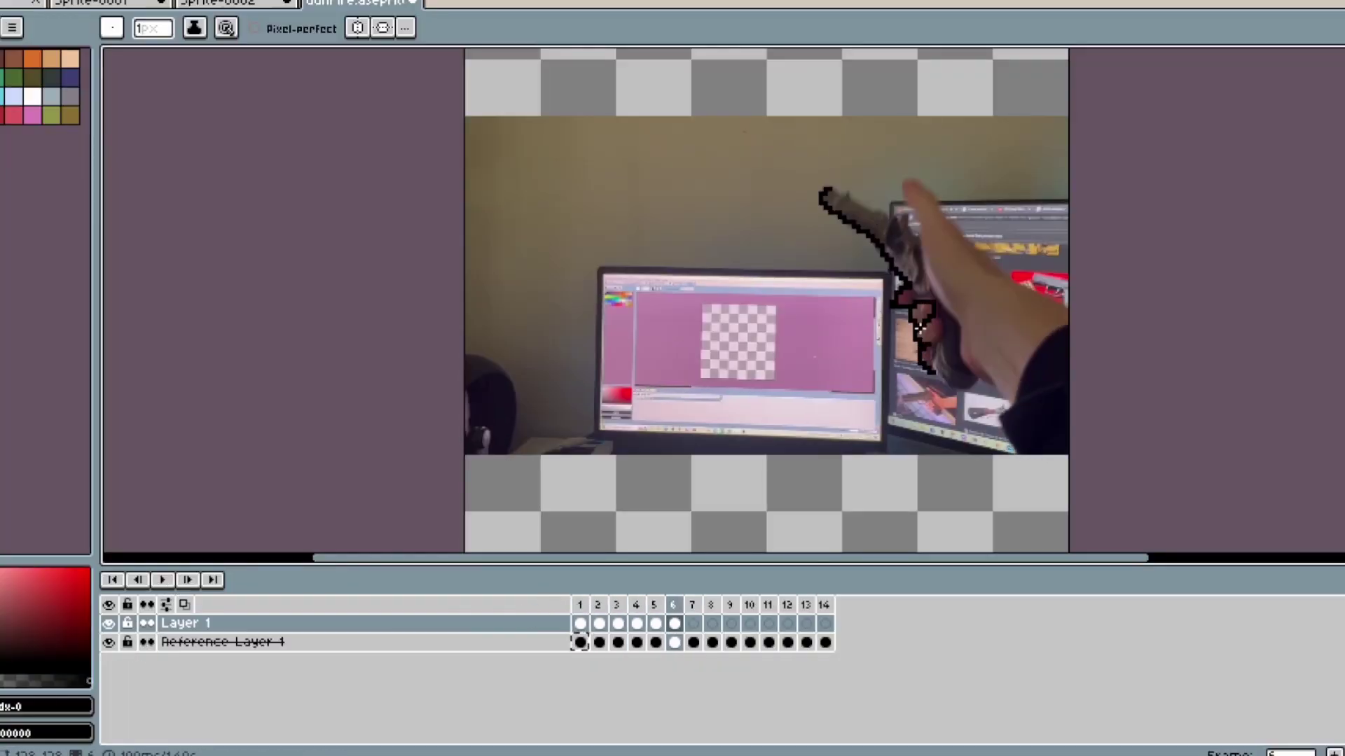
# Trace more of the hand outline across frames, then play the line art without the reference photo.
pyautogui.moveTo(919, 326); pyautogui.dragTo(912, 236)
pyautogui.press('Right')
pyautogui.moveTo(827, 217); pyautogui.dragTo(839, 247)
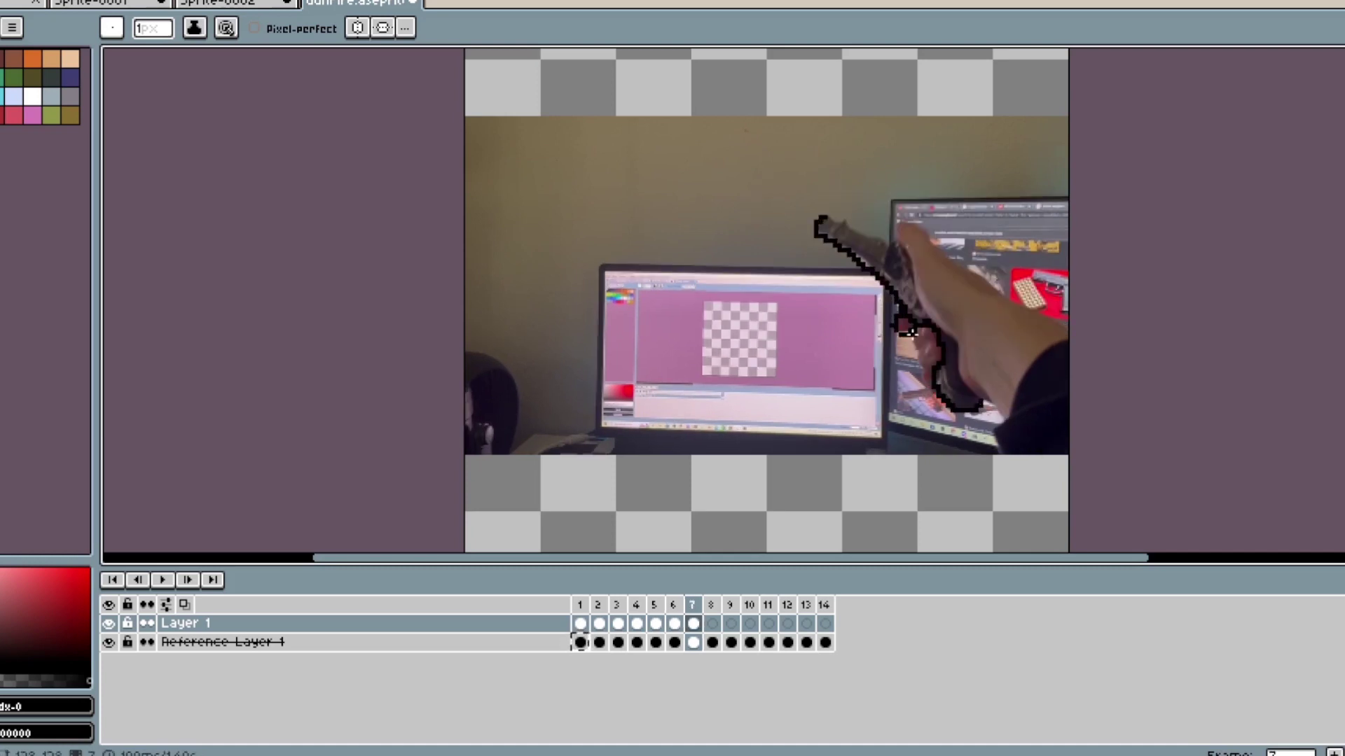
pyautogui.click(108, 642)
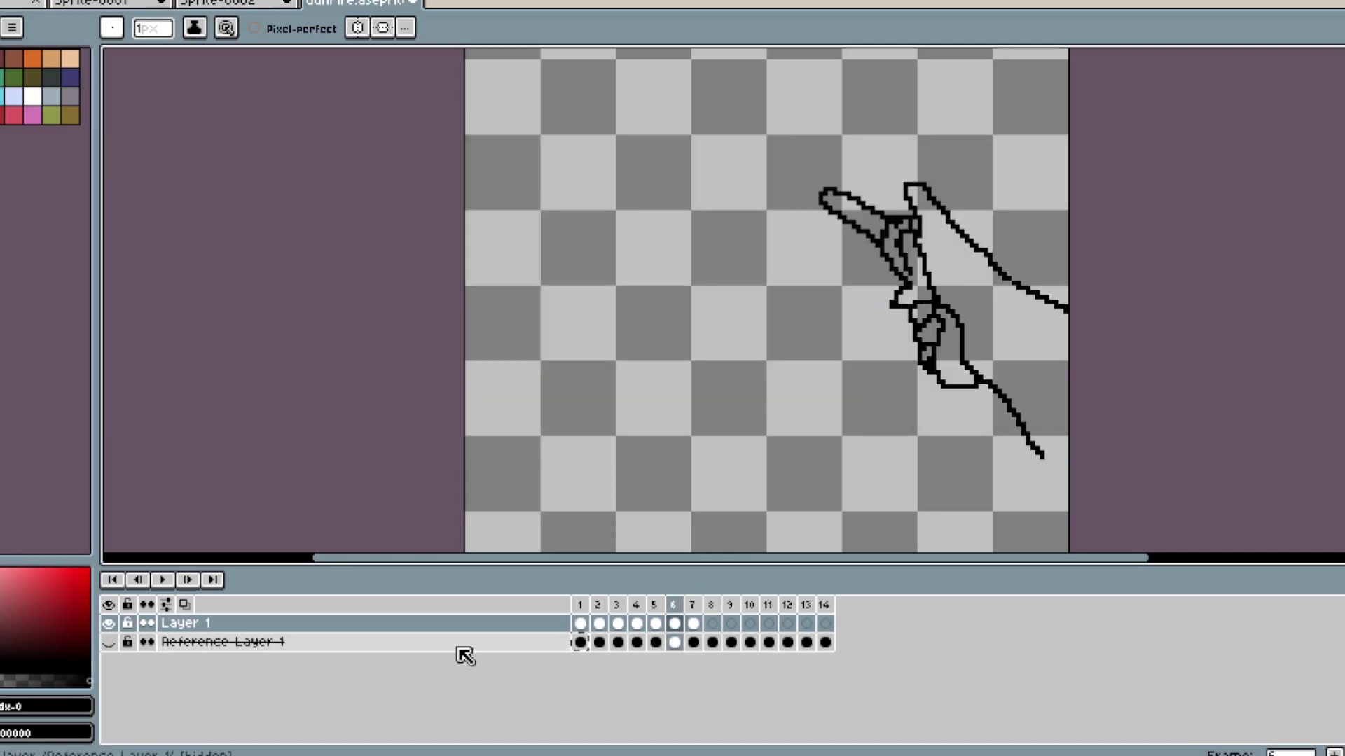
pyautogui.click(162, 580)
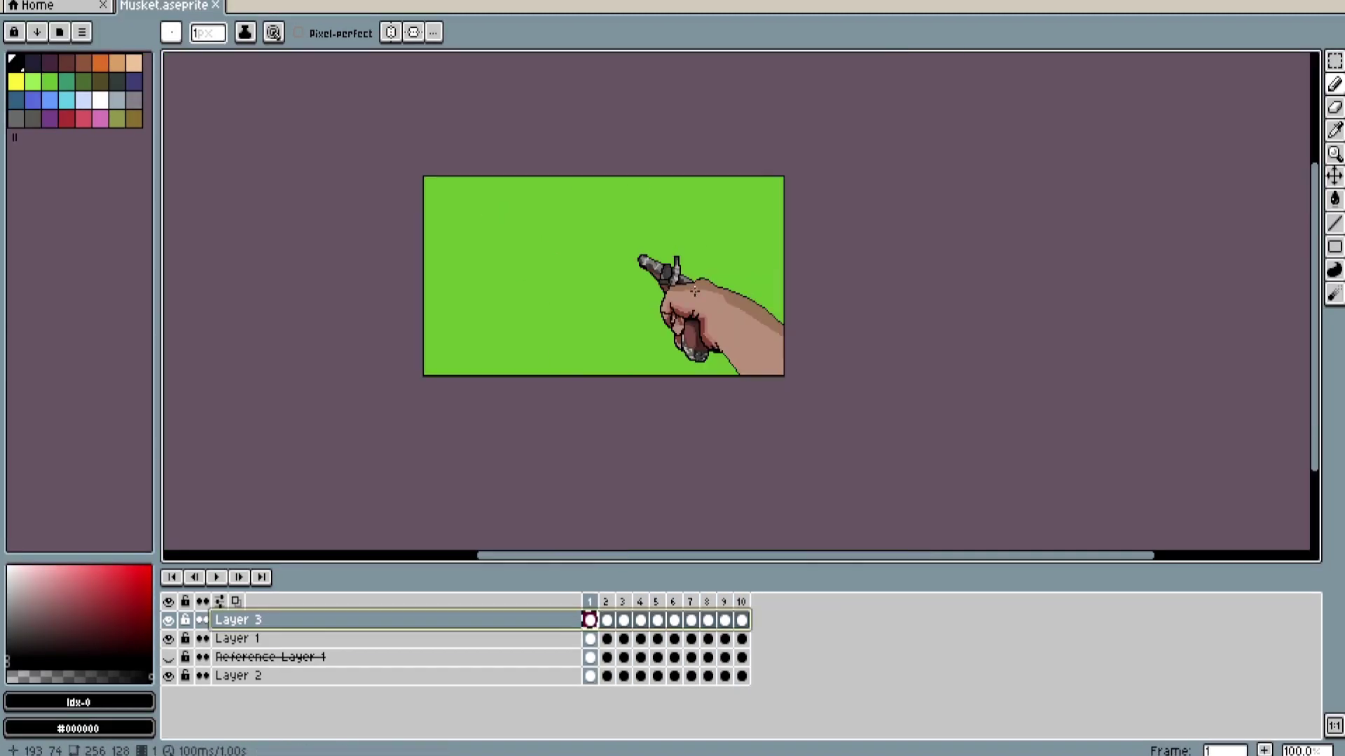
# Play the coloured musket-hand animation and then stop the preview.
pyautogui.scroll(2, 553, 294)
pyautogui.press('w')
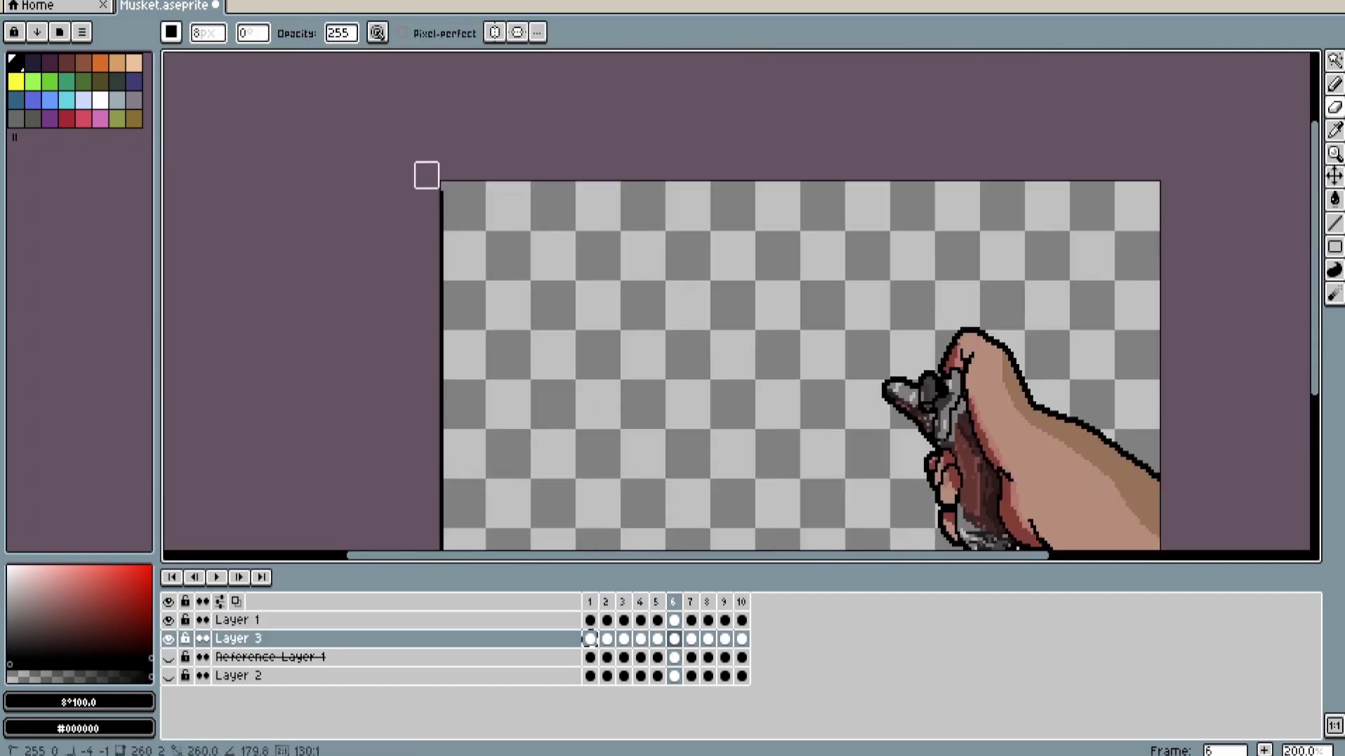
pyautogui.press('Return')
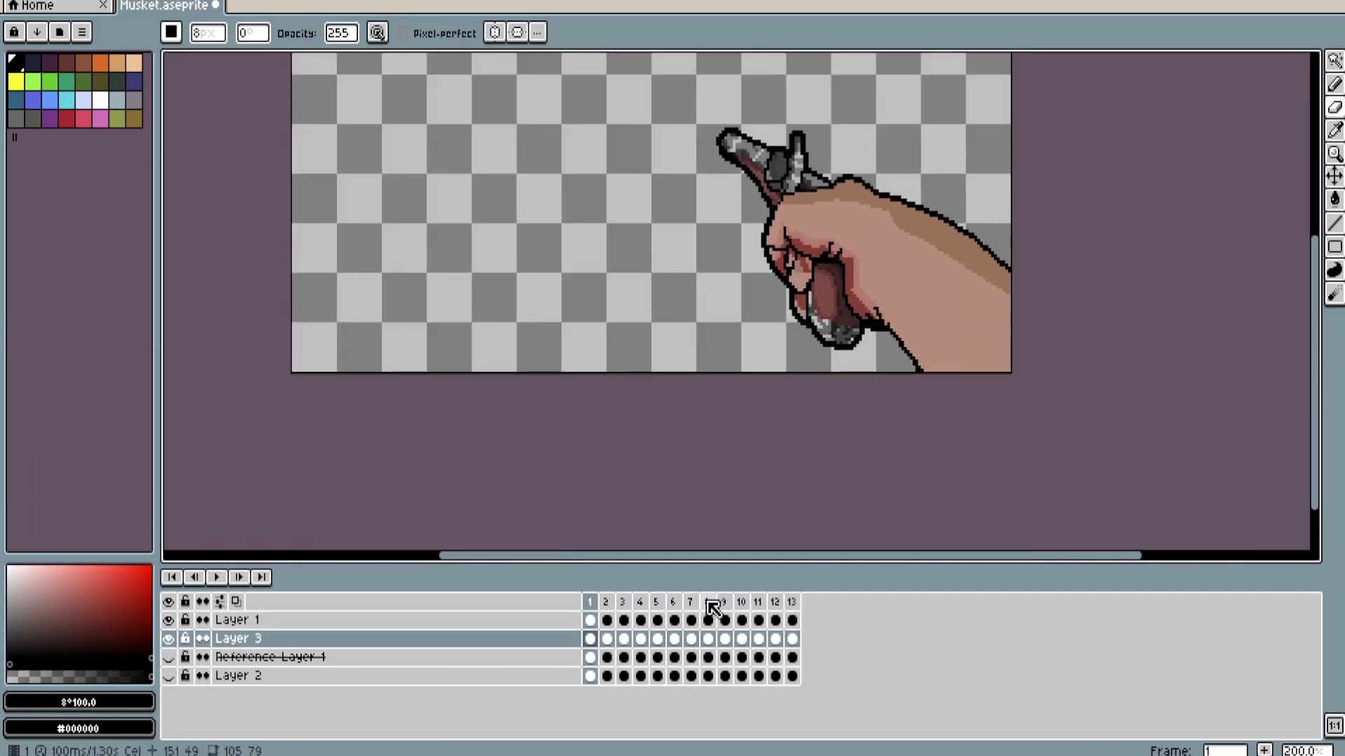
pyautogui.click(758, 619)
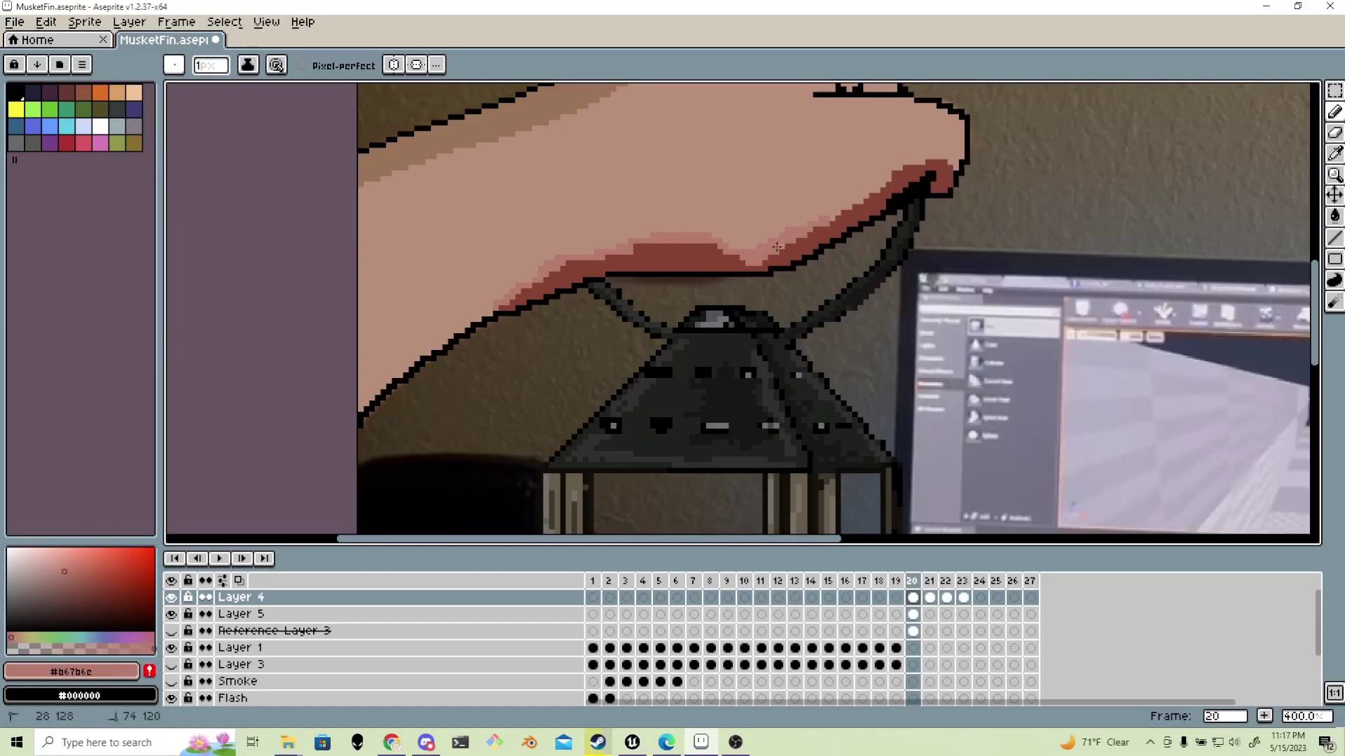
# Step through frames 20–23, comparing the frames with and without the lantern.
pyautogui.press('Right')
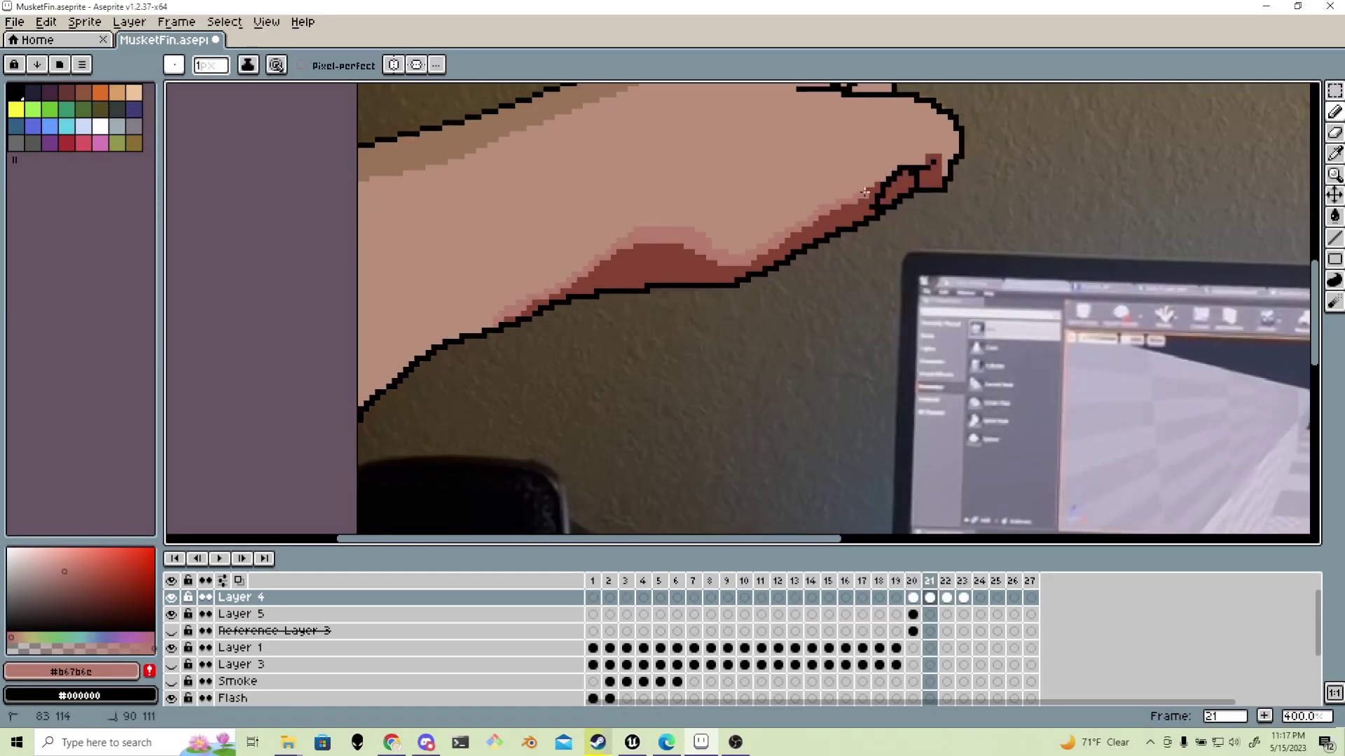
pyautogui.moveTo(866, 193); pyautogui.dragTo(827, 243, button='middle')
pyautogui.press('Right')
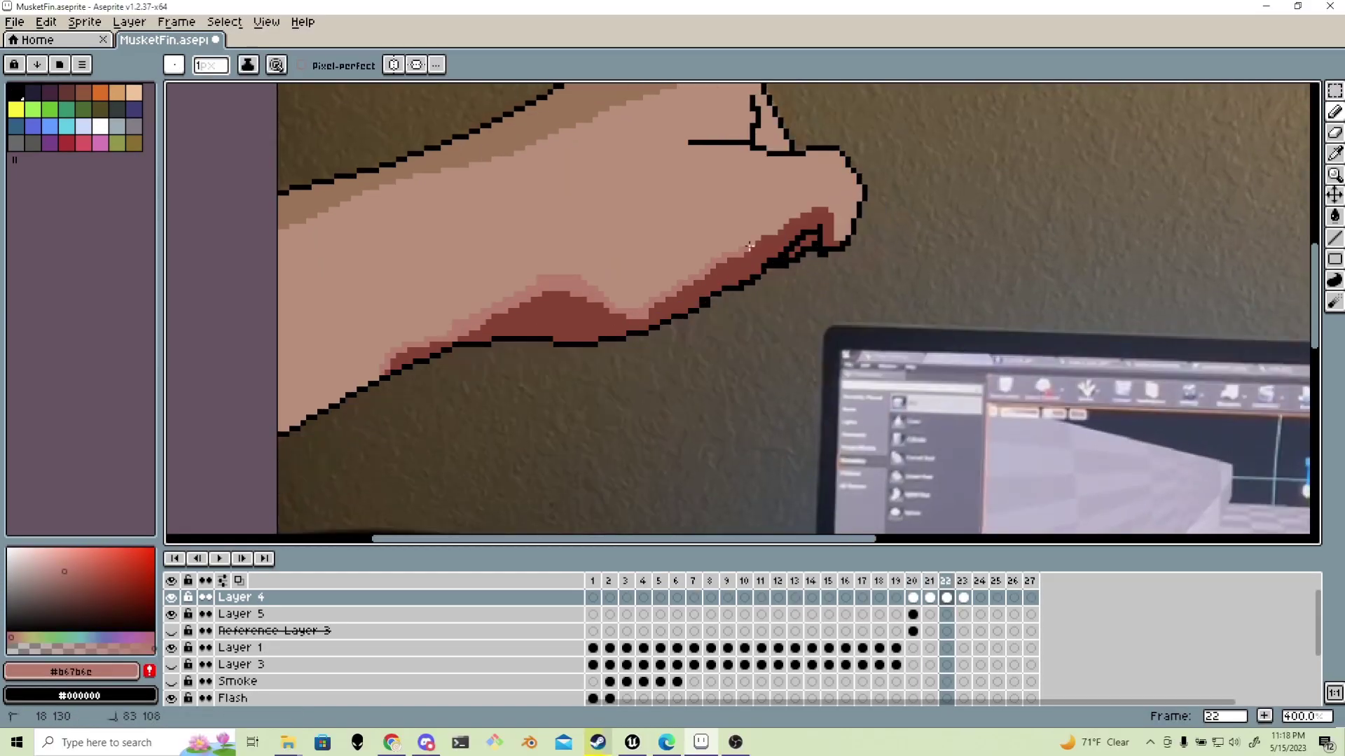
pyautogui.press('Right')
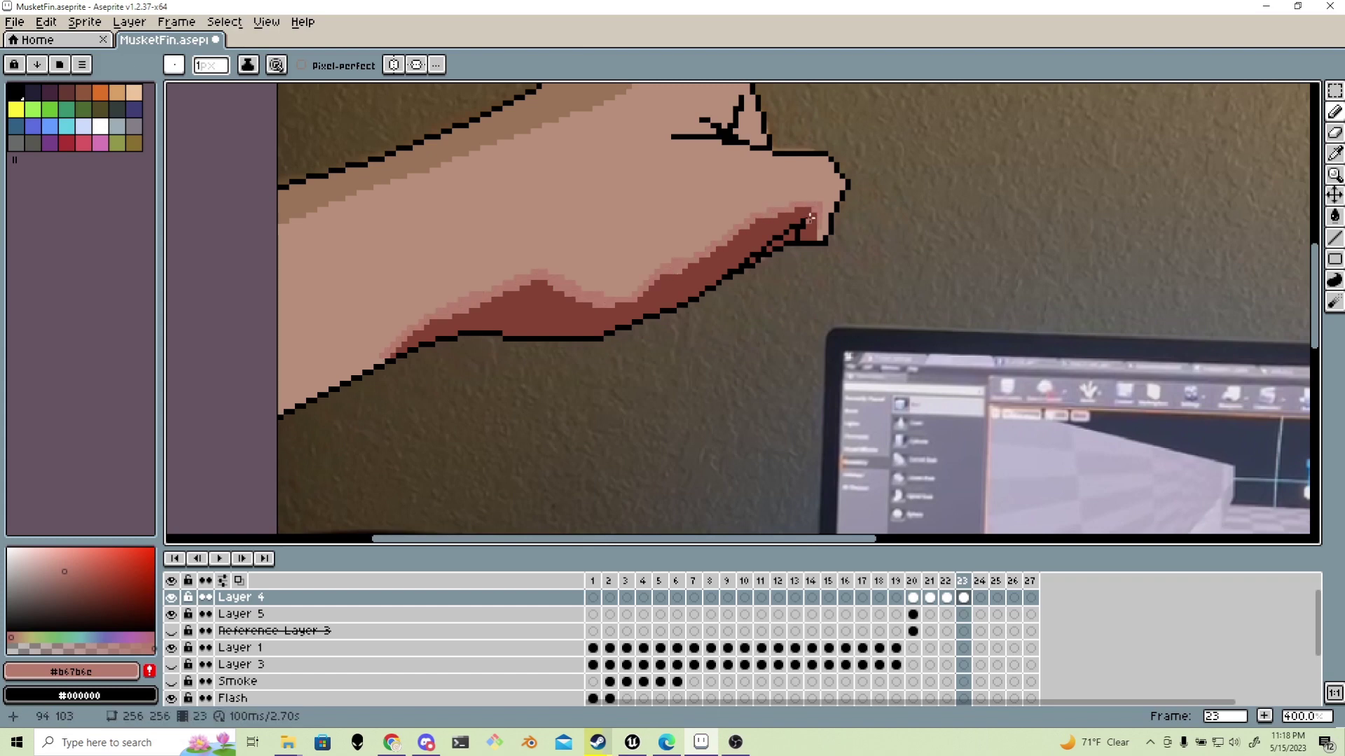
pyautogui.scroll(-3, 811, 219)
pyautogui.press('Left')
pyautogui.press('Left')
pyautogui.press('Left')
pyautogui.press('Right')
pyautogui.press('Right')
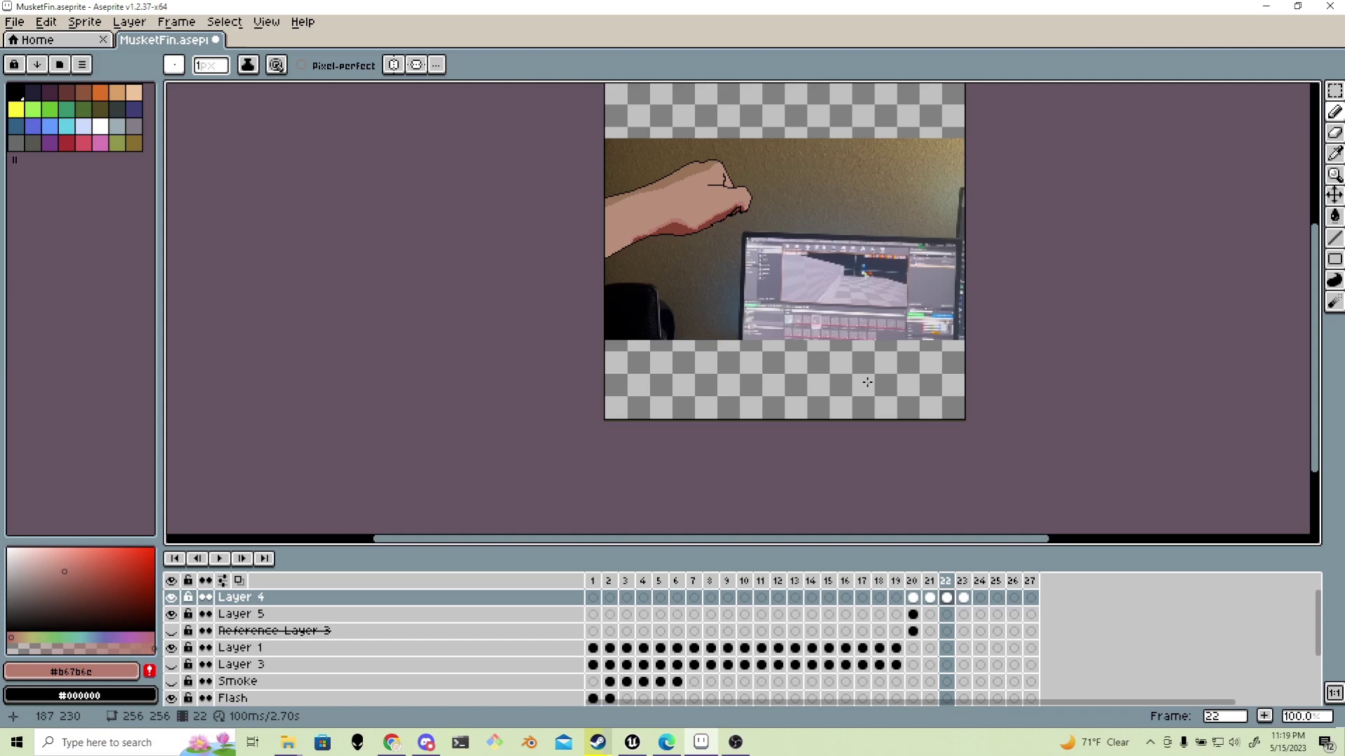
# Nudge the lantern on Layer 5 into place on frame 22.
pyautogui.press('Down')
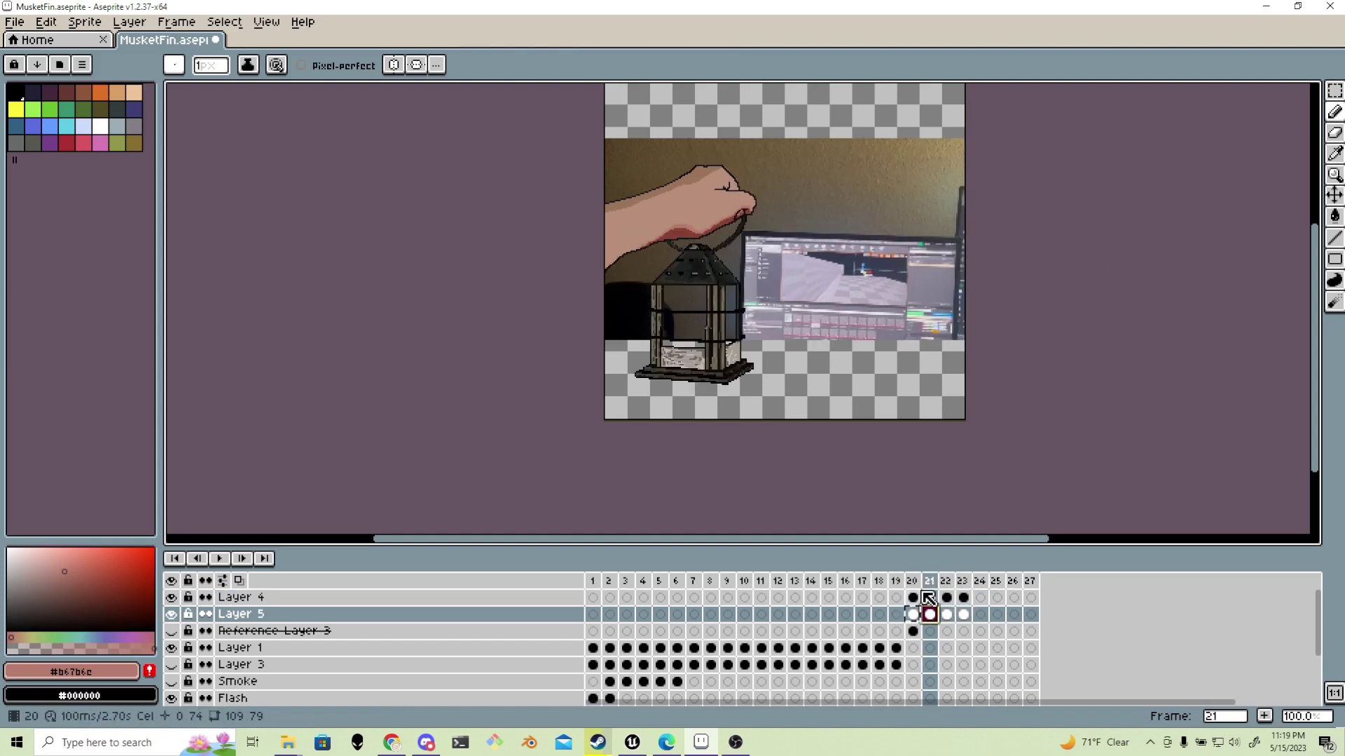
pyautogui.scroll(1, 700, 280)
pyautogui.keyDown('ctrl'); pyautogui.moveTo(719, 289); pyautogui.dragTo(711, 280); pyautogui.keyUp('ctrl')
pyautogui.click(912, 614)
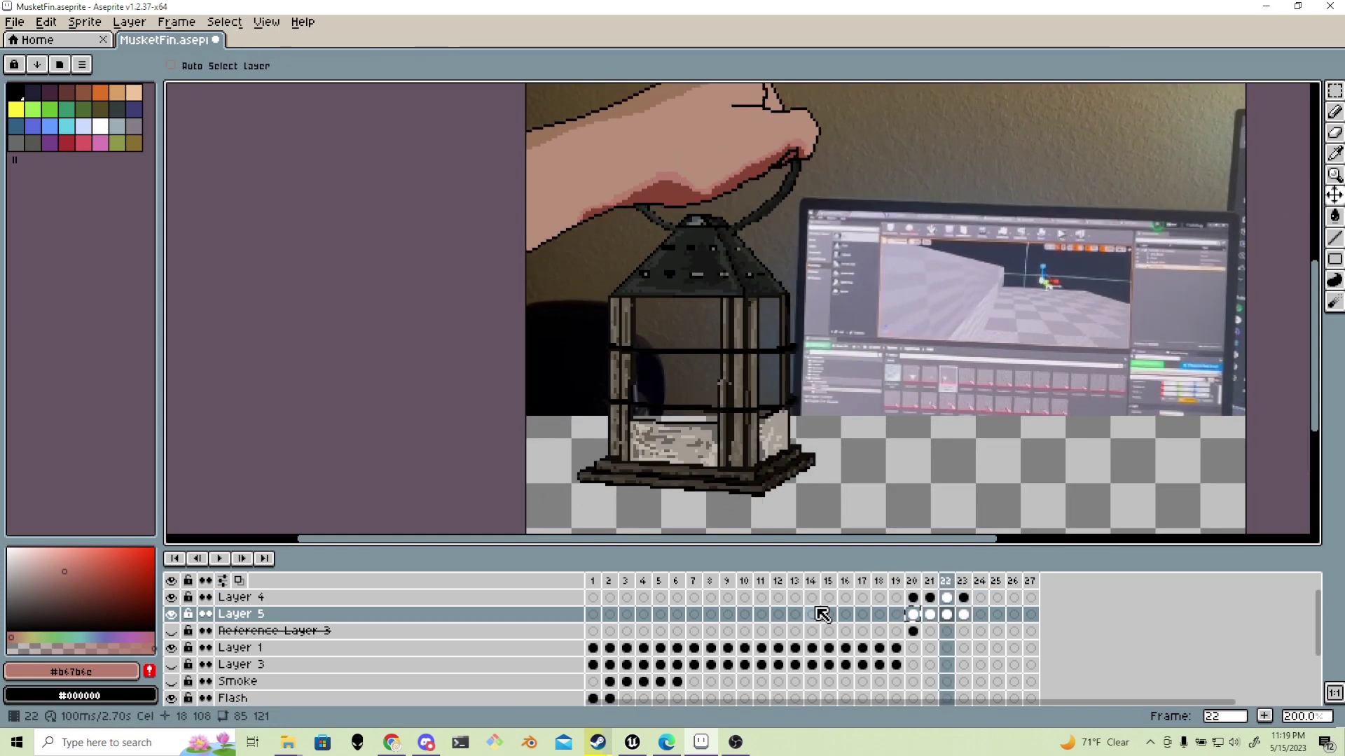
# Add a new Layer 6 above Layer 5 and open and close its Layer Properties.
pyautogui.rightClick(263, 614)
pyautogui.click(280, 602)
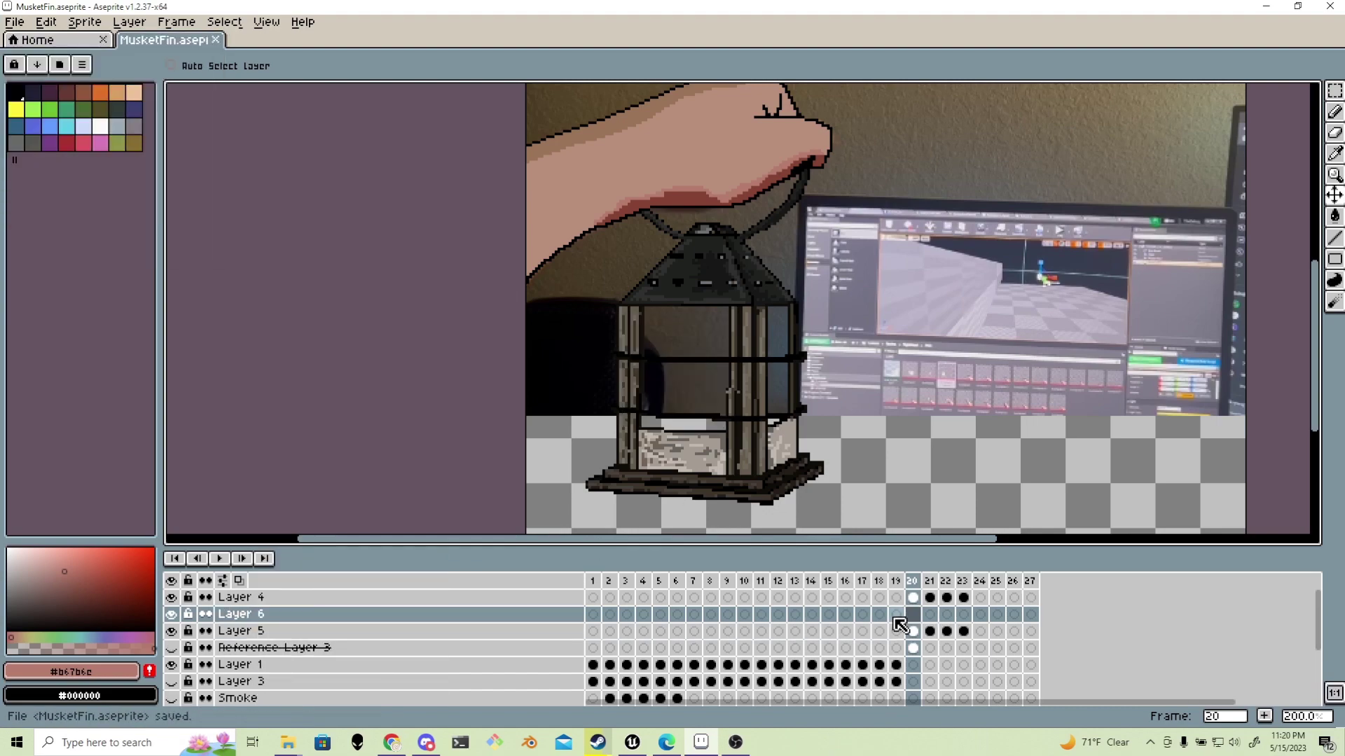
pyautogui.rightClick(264, 615)
pyautogui.click(287, 561)
pyautogui.hotkey('shift', 'g')
pyautogui.press('Return')
pyautogui.scroll(1, 700, 330)
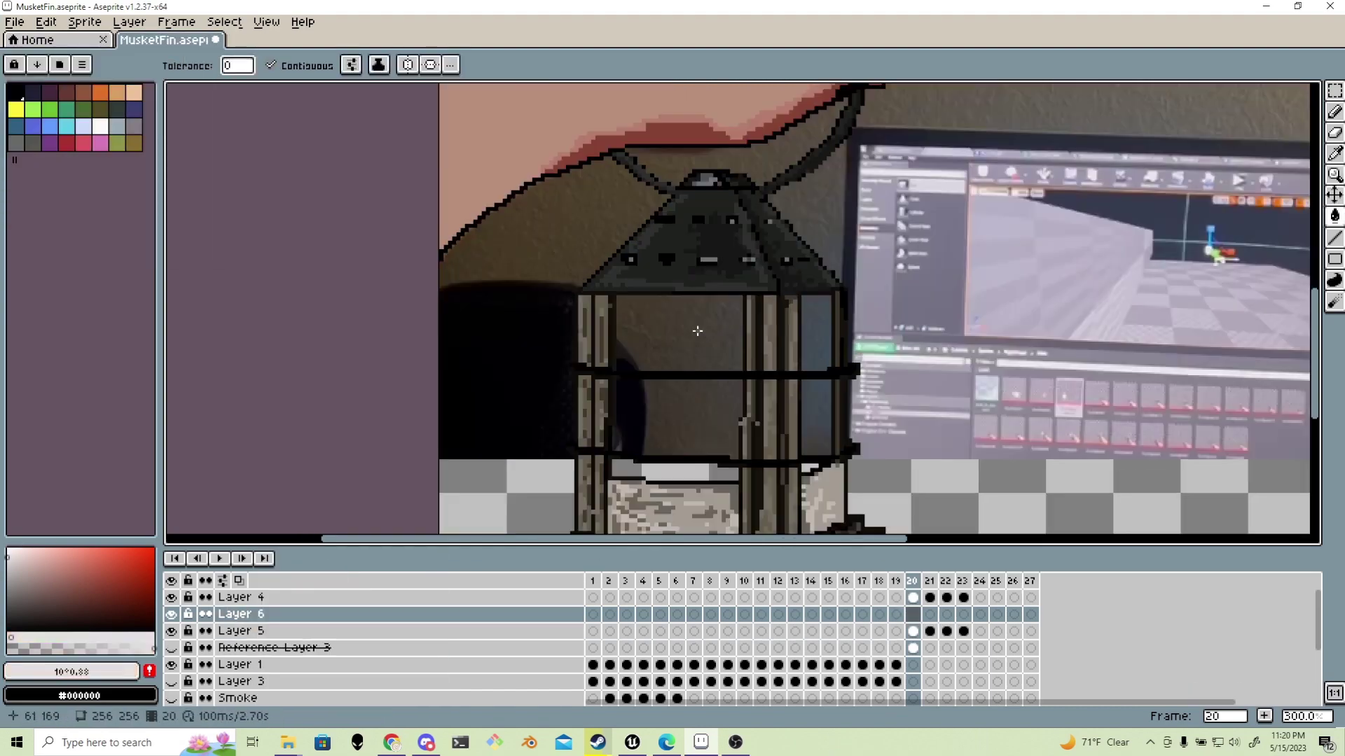
# Switch to the pencil and step forward through the frames to the Body layer.
pyautogui.press('b')
pyautogui.hotkey('shift', 'b')
pyautogui.scroll(1, 727, 357)
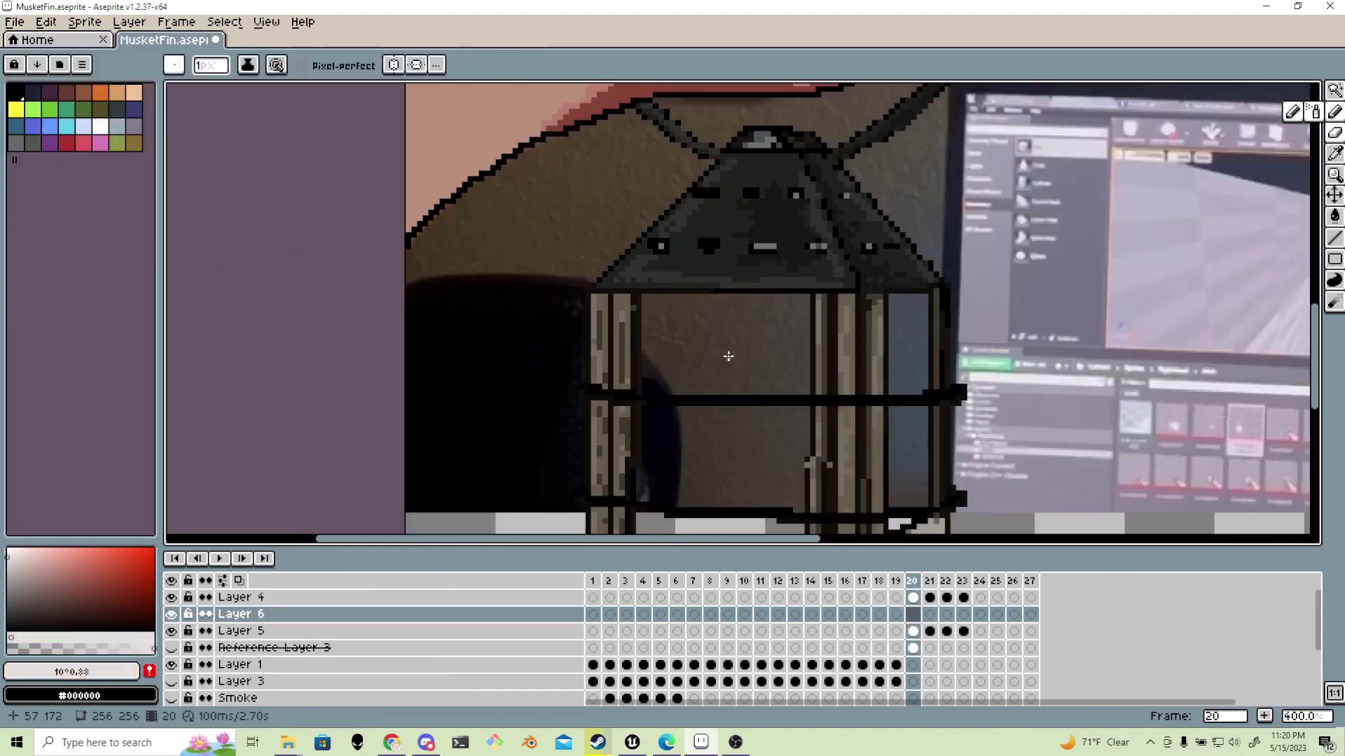
pyautogui.scroll(-1, 630, 301)
pyautogui.scroll(2, 607, 284)
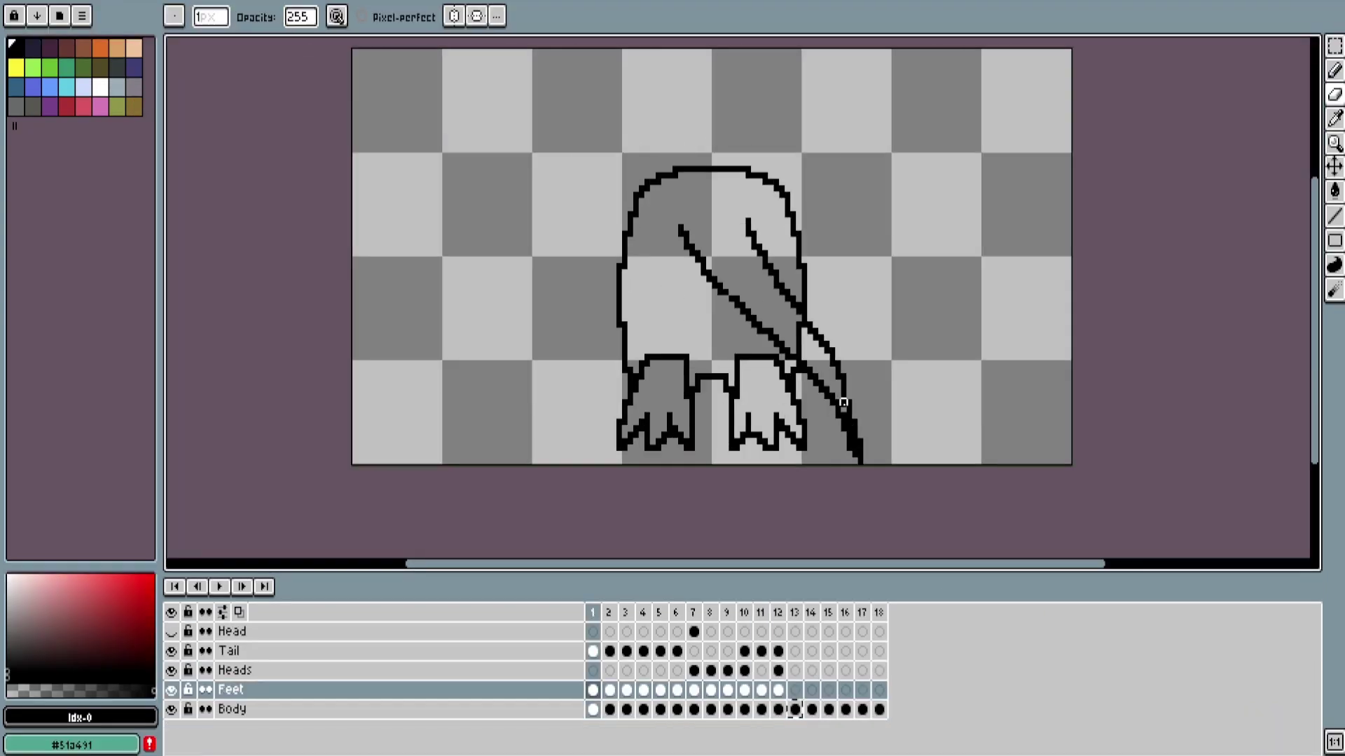
pyautogui.press('Right')
pyautogui.press('Down')
pyautogui.press('Right')
pyautogui.press('Right')
pyautogui.press('Right')
pyautogui.press('Right')
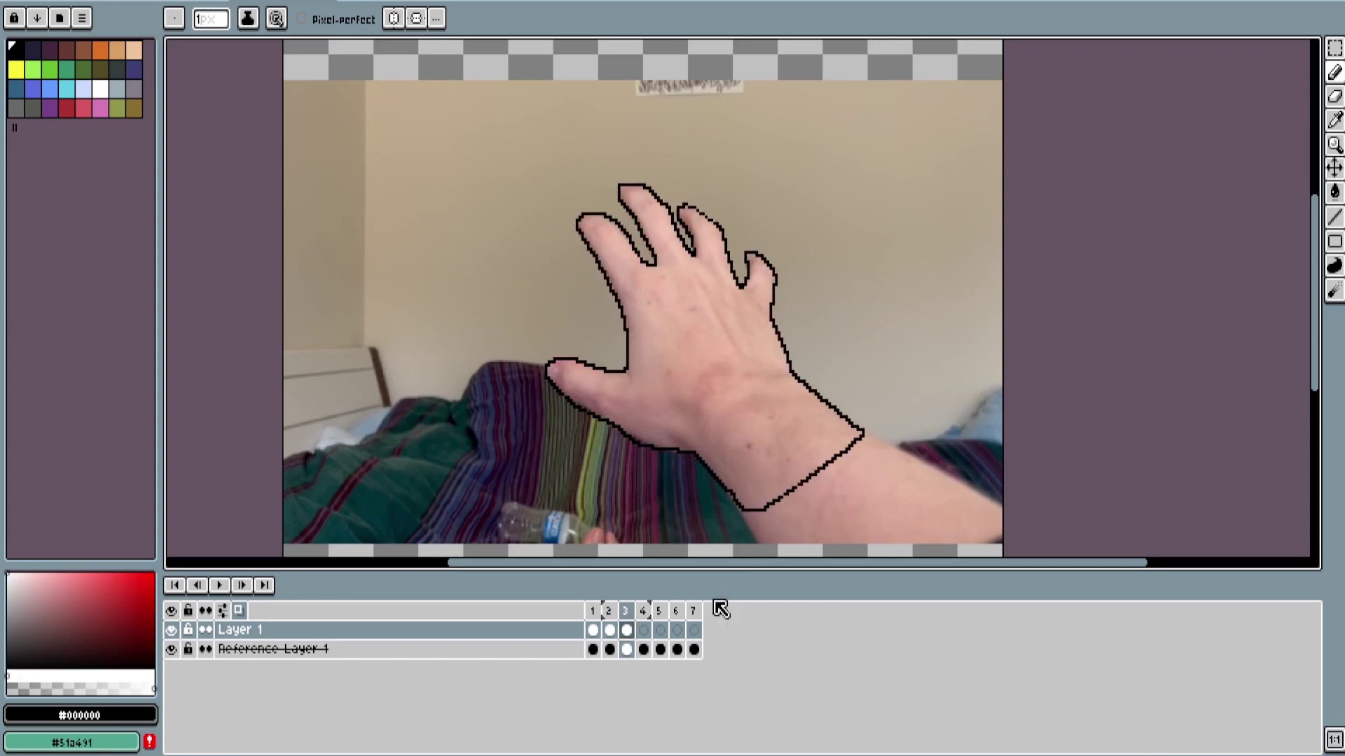
# Trace the hand outline on frames 4 and 5 and start along the thumb on frame 6.
pyautogui.click(642, 611)
pyautogui.moveTo(552, 352); pyautogui.dragTo(604, 412)
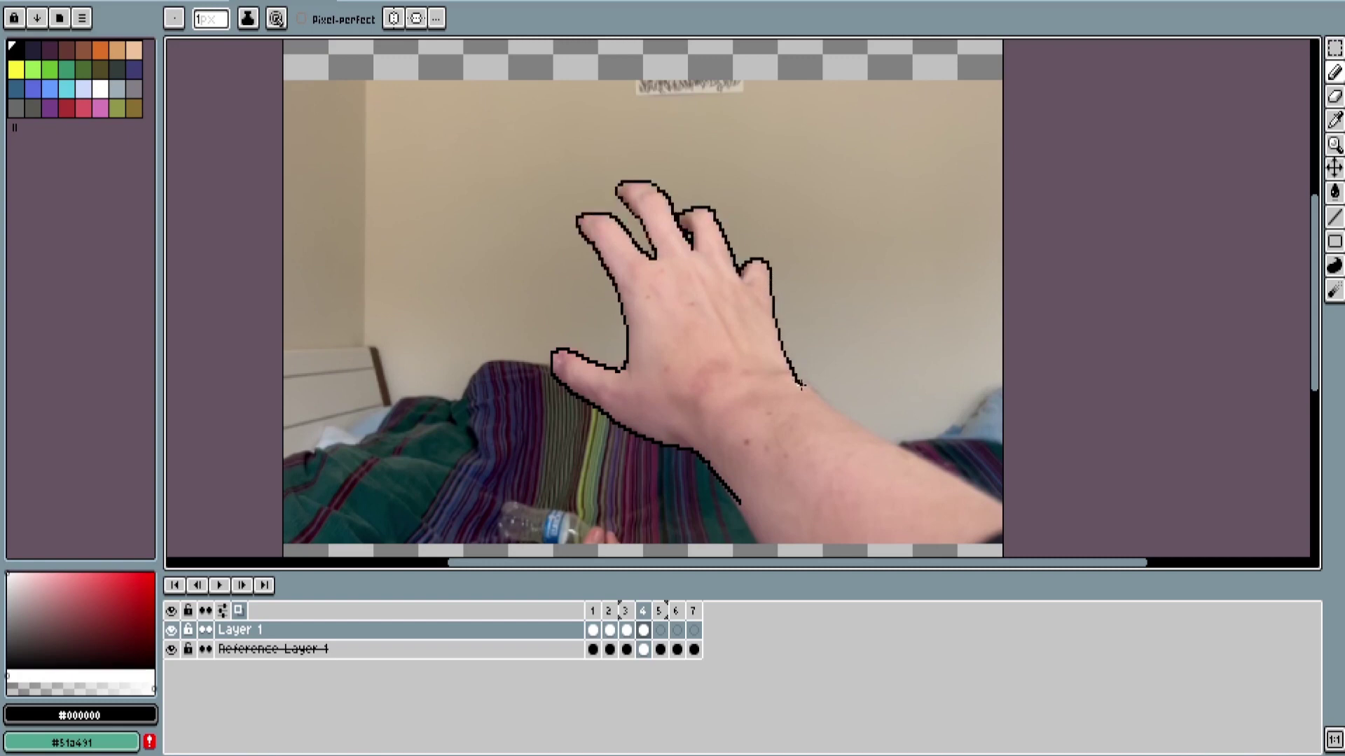
pyautogui.press('.')
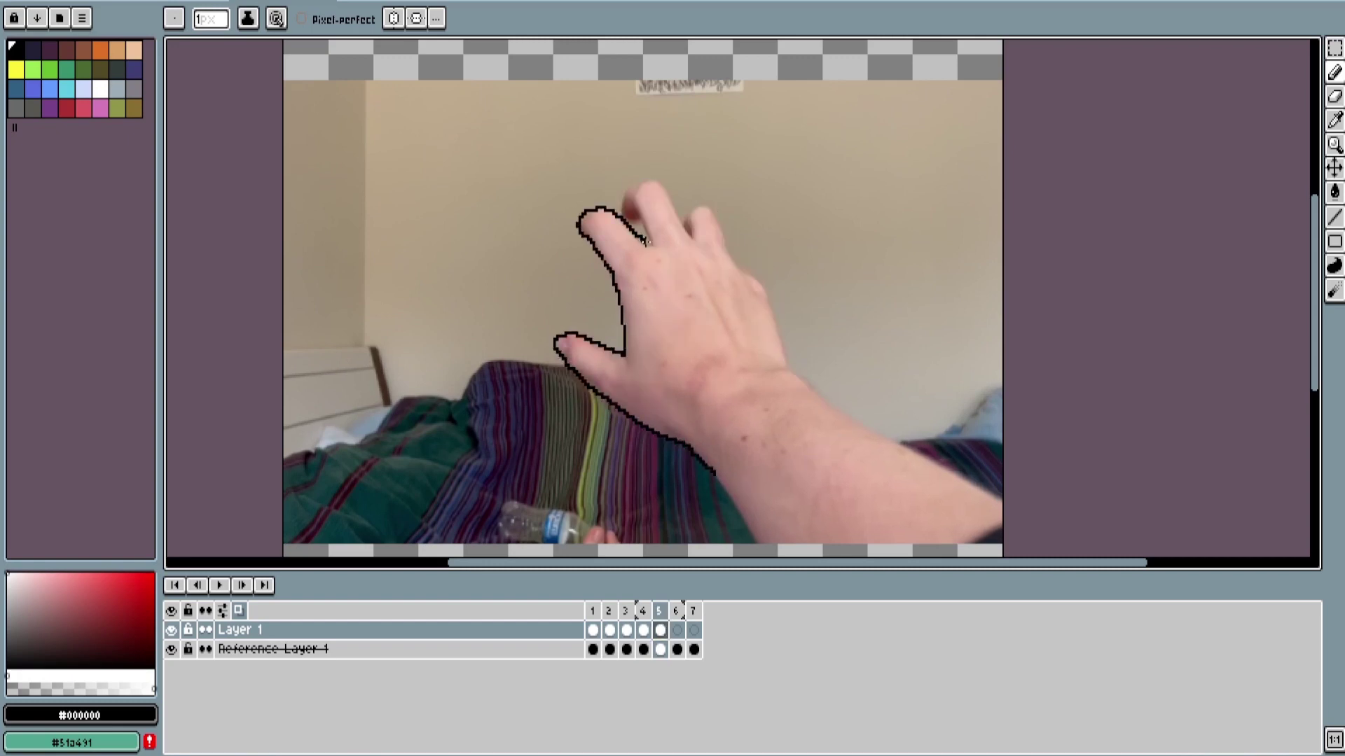
pyautogui.moveTo(746, 272); pyautogui.dragTo(785, 361)
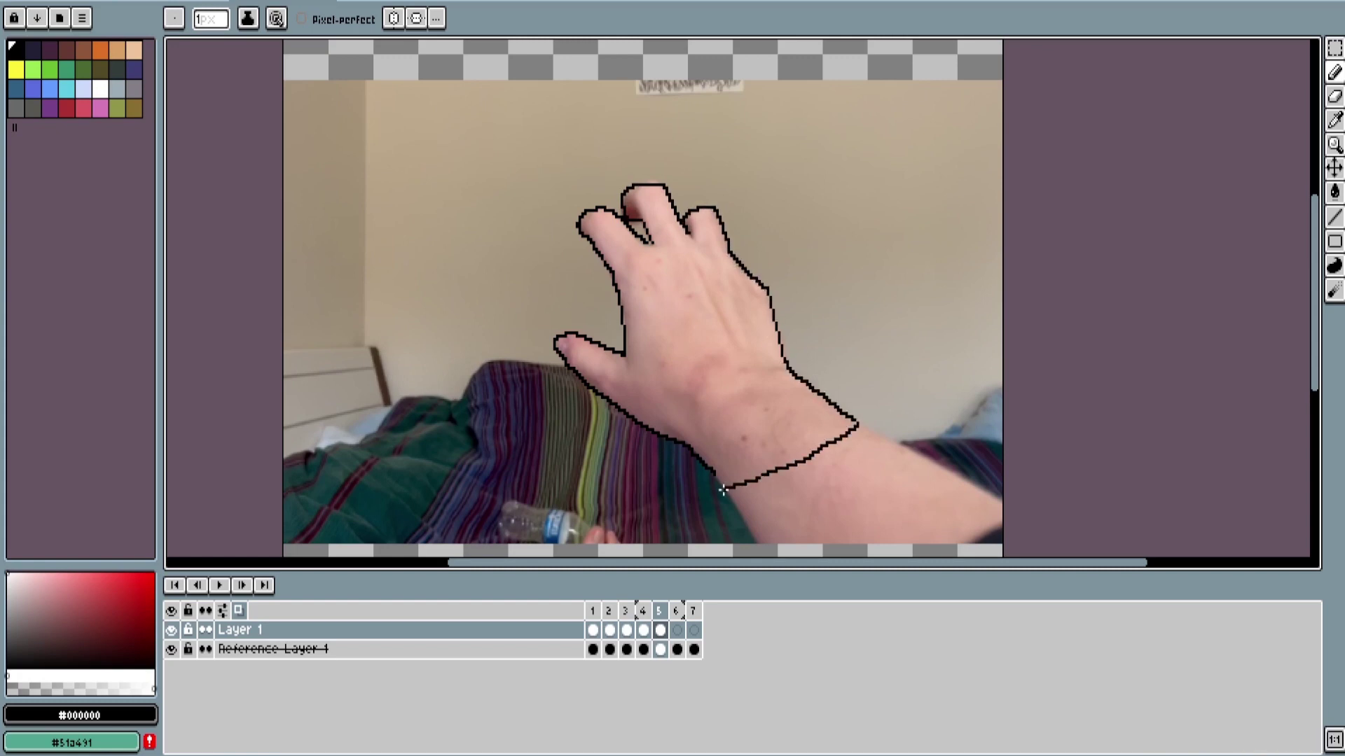
pyautogui.press('.')
pyautogui.moveTo(698, 452); pyautogui.dragTo(631, 408)
# Outline the back of the hand and wrist on frame 6 and the fist on frame 7.
pyautogui.scroll(1, 604, 297)
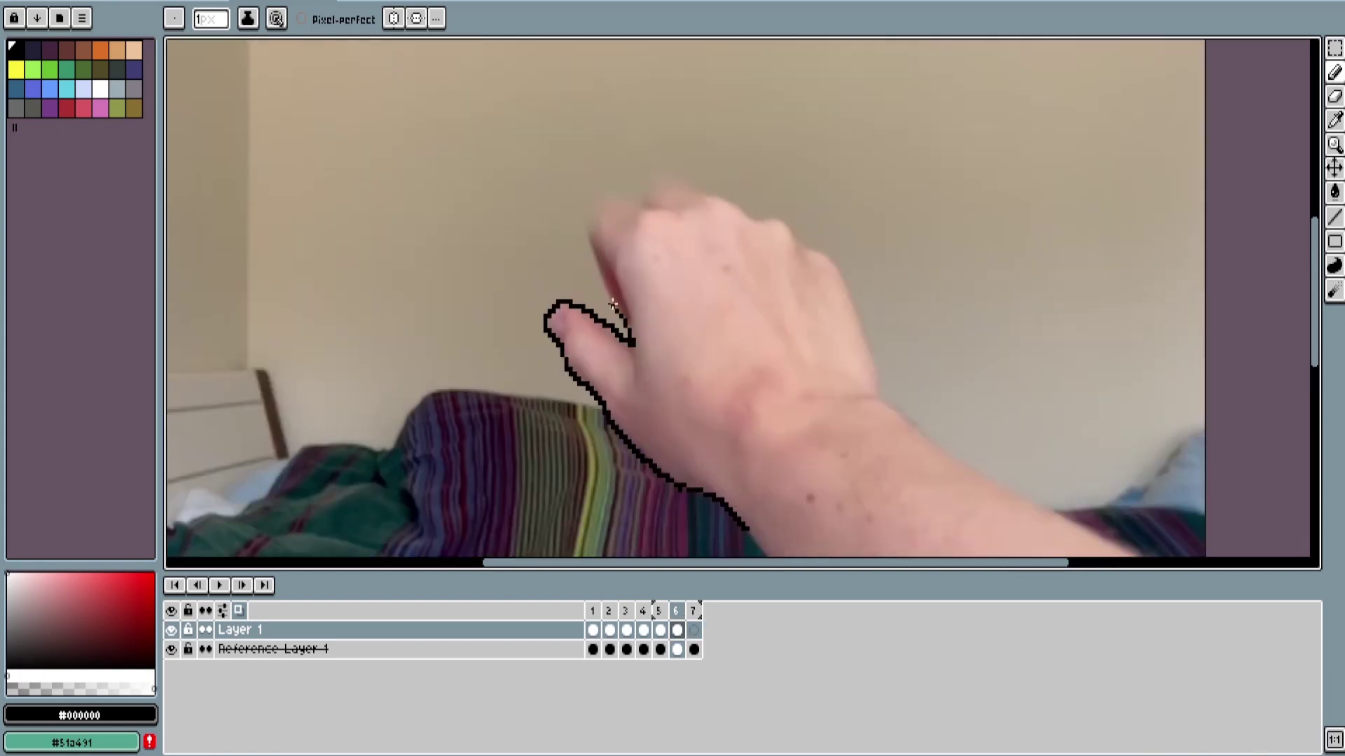
pyautogui.moveTo(653, 183)
pyautogui.mouseDown()
pyautogui.moveTo(880, 354)
pyautogui.moveTo(795, 517)
pyautogui.mouseUp()
pyautogui.scroll(-1, 884, 394)
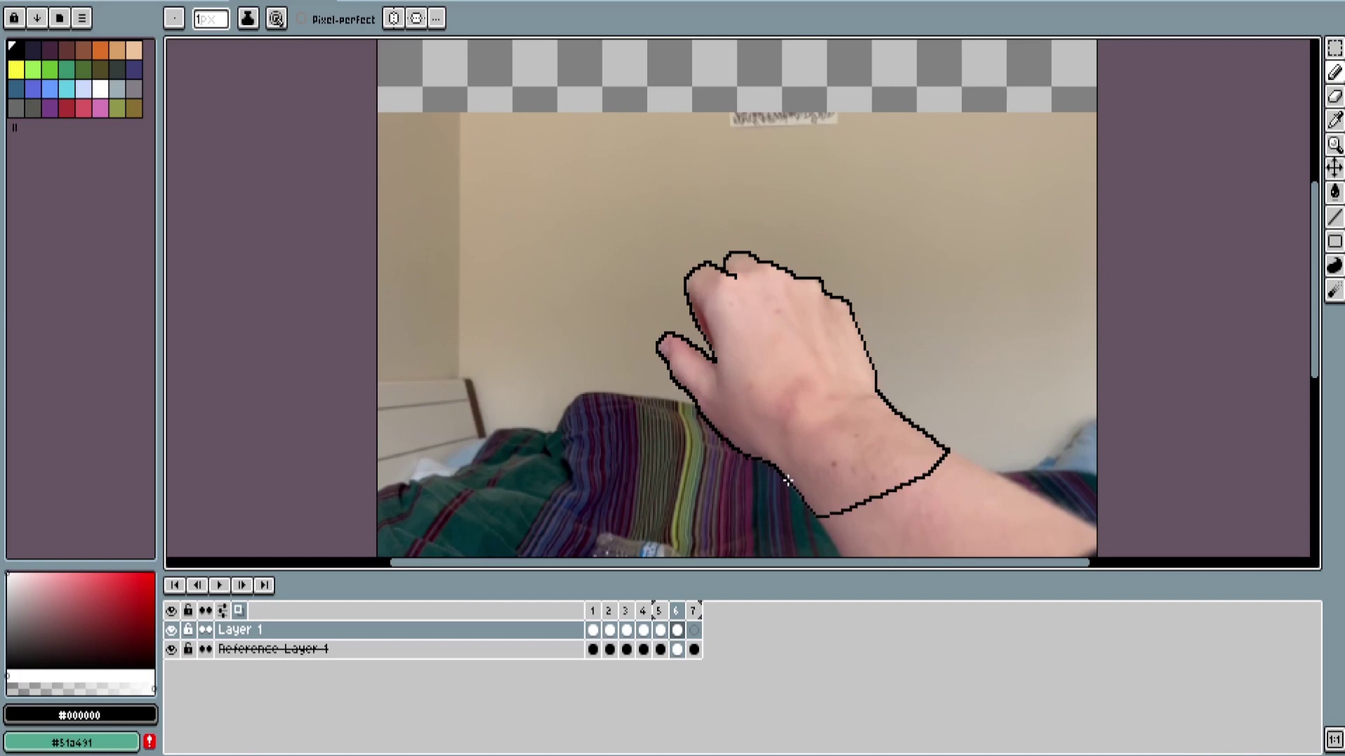
pyautogui.press('.')
pyautogui.moveTo(686, 324)
pyautogui.mouseDown()
pyautogui.moveTo(692, 401)
pyautogui.moveTo(763, 465)
pyautogui.mouseUp()
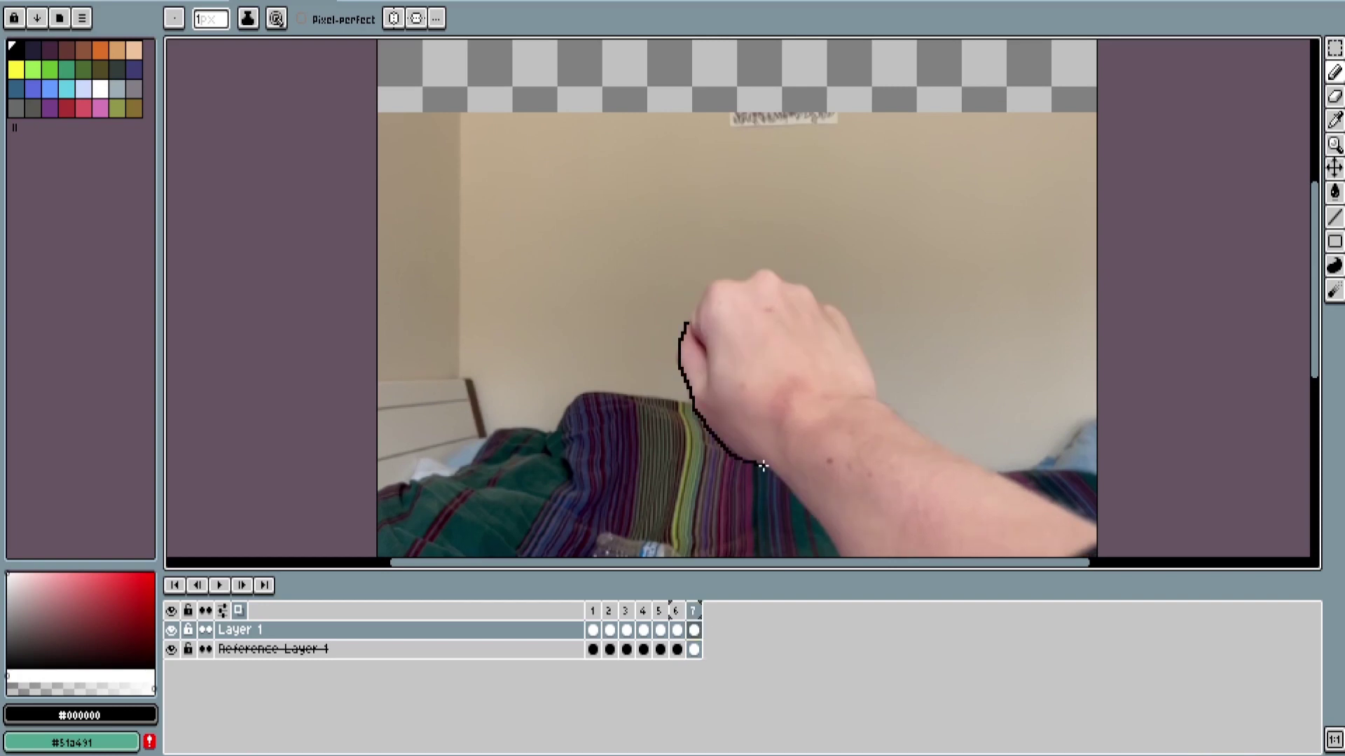
pyautogui.scroll(1, 762, 466)
pyautogui.moveTo(673, 207); pyautogui.dragTo(662, 337)
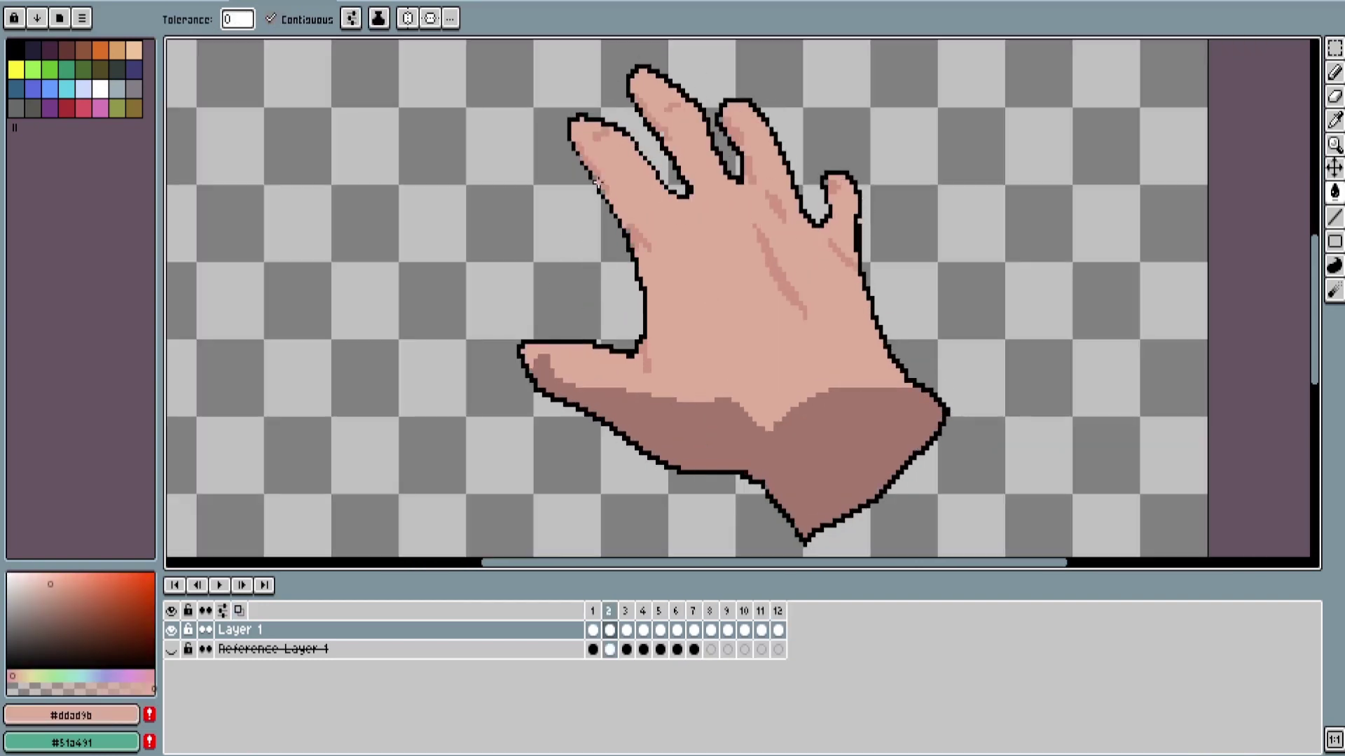
# Pick the darker skin shade #cf9383 and review the neighbouring hand frames.
pyautogui.press(',')
pyautogui.keyDown('alt'); pyautogui.click(603, 180); pyautogui.keyUp('alt')
pyautogui.press('b')
pyautogui.press('.')
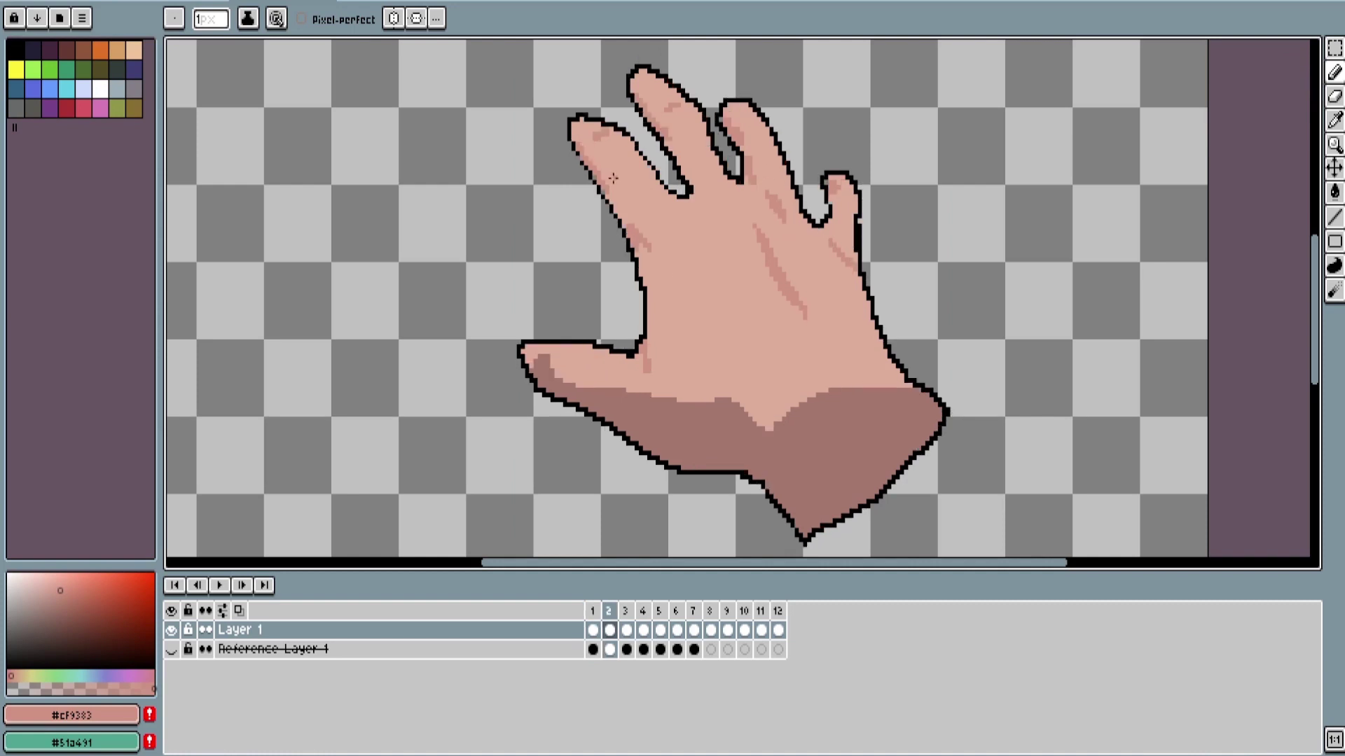
pyautogui.scroll(1, 613, 179)
pyautogui.press('.')
pyautogui.press('.')
pyautogui.press('.')
pyautogui.press('.')
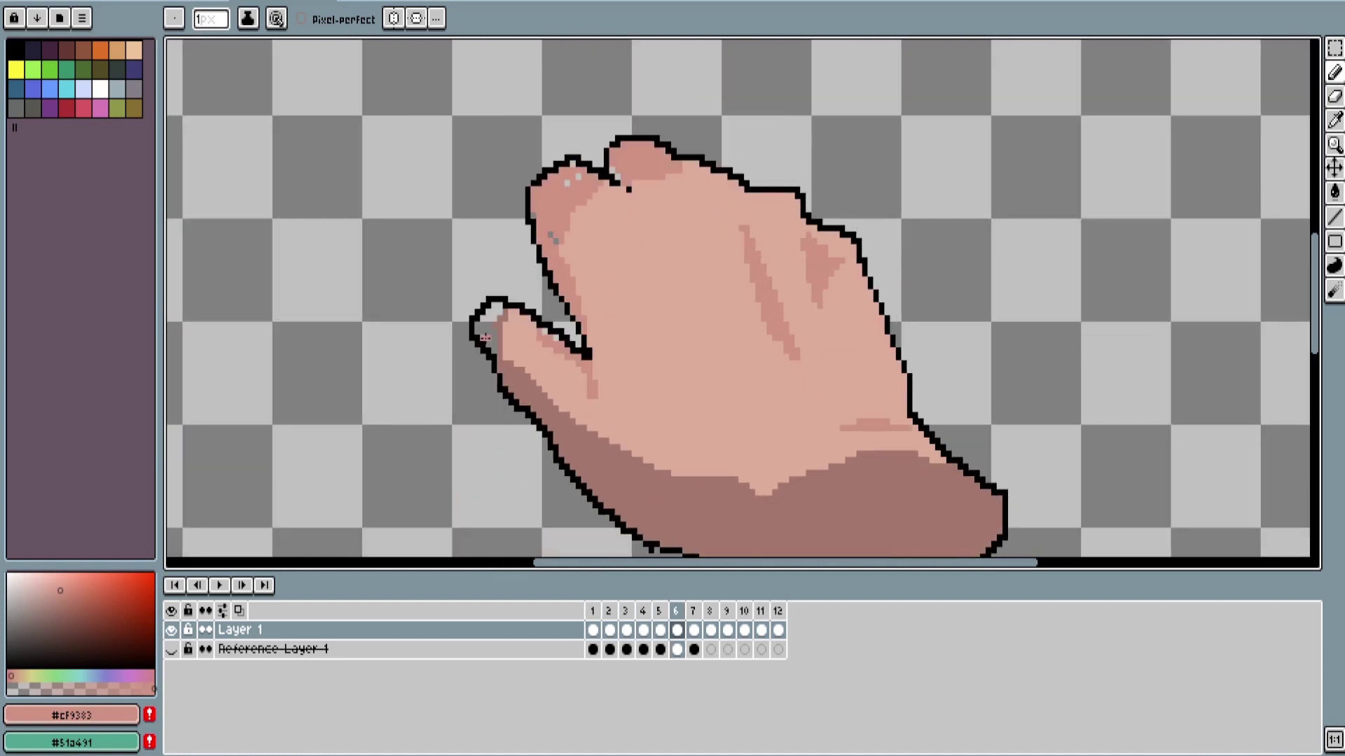
# Switch to the Paint Bucket, return to frame 1, and select the whole hand shape by colour.
pyautogui.click(1334, 190)
pyautogui.scroll(-3, 804, 295)
pyautogui.press(',')
pyautogui.press(',')
pyautogui.scroll(3, 804, 295)
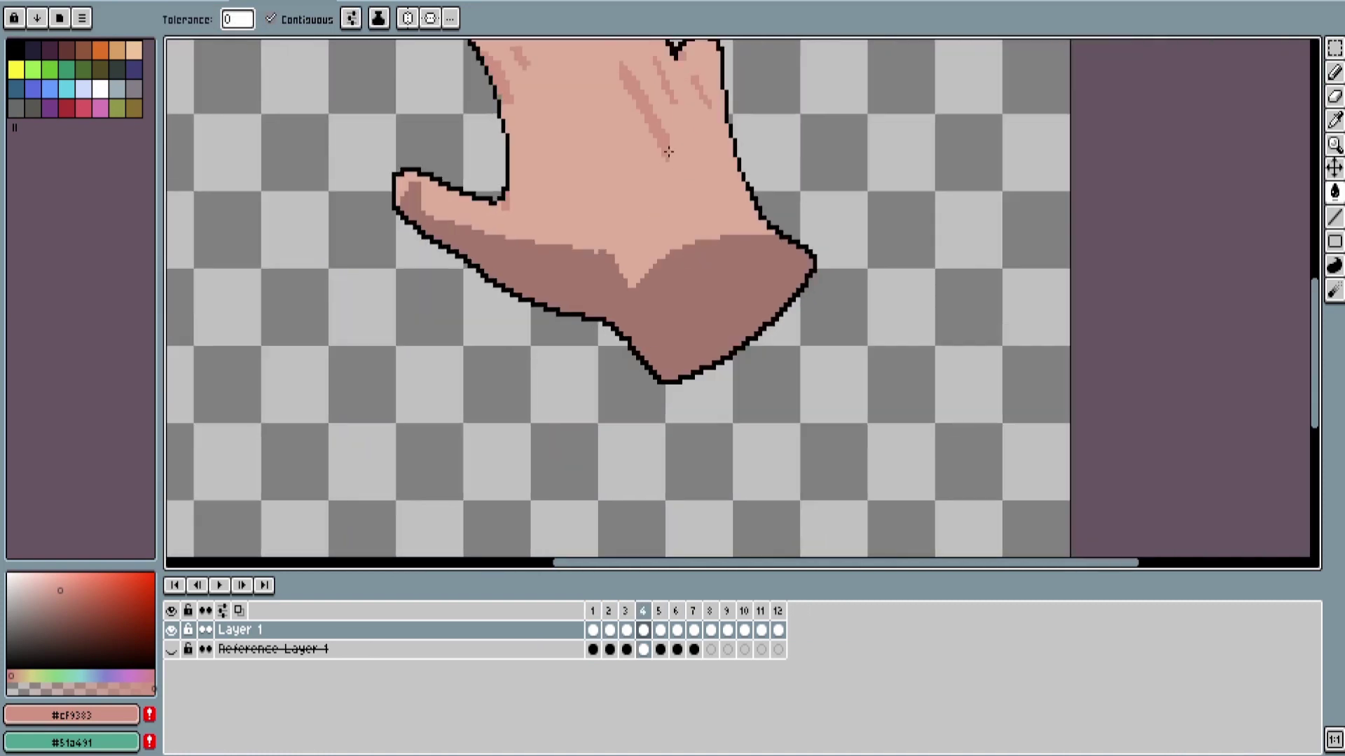
pyautogui.press(',')
pyautogui.scroll(-3, 804, 294)
pyautogui.scroll(3, 603, 240)
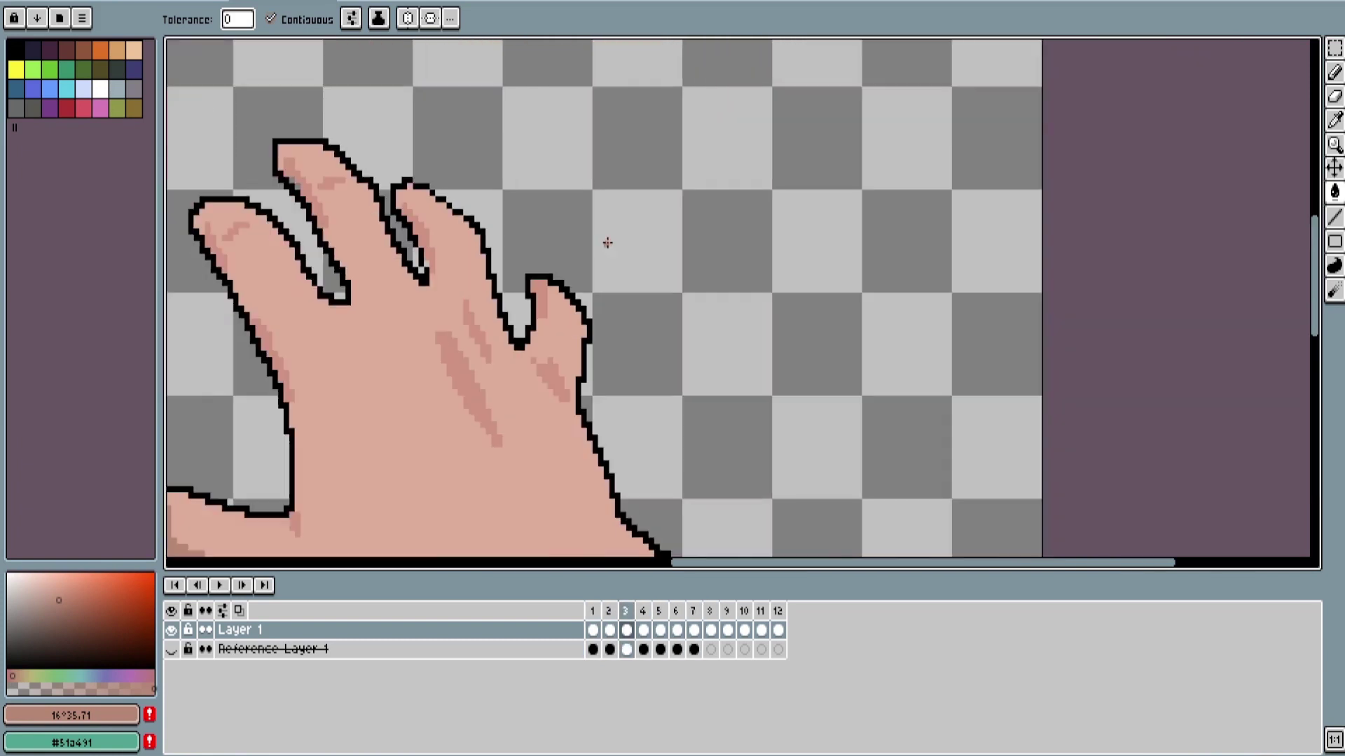
pyautogui.press('Home')
pyautogui.press('w')
pyautogui.click(263, 4)
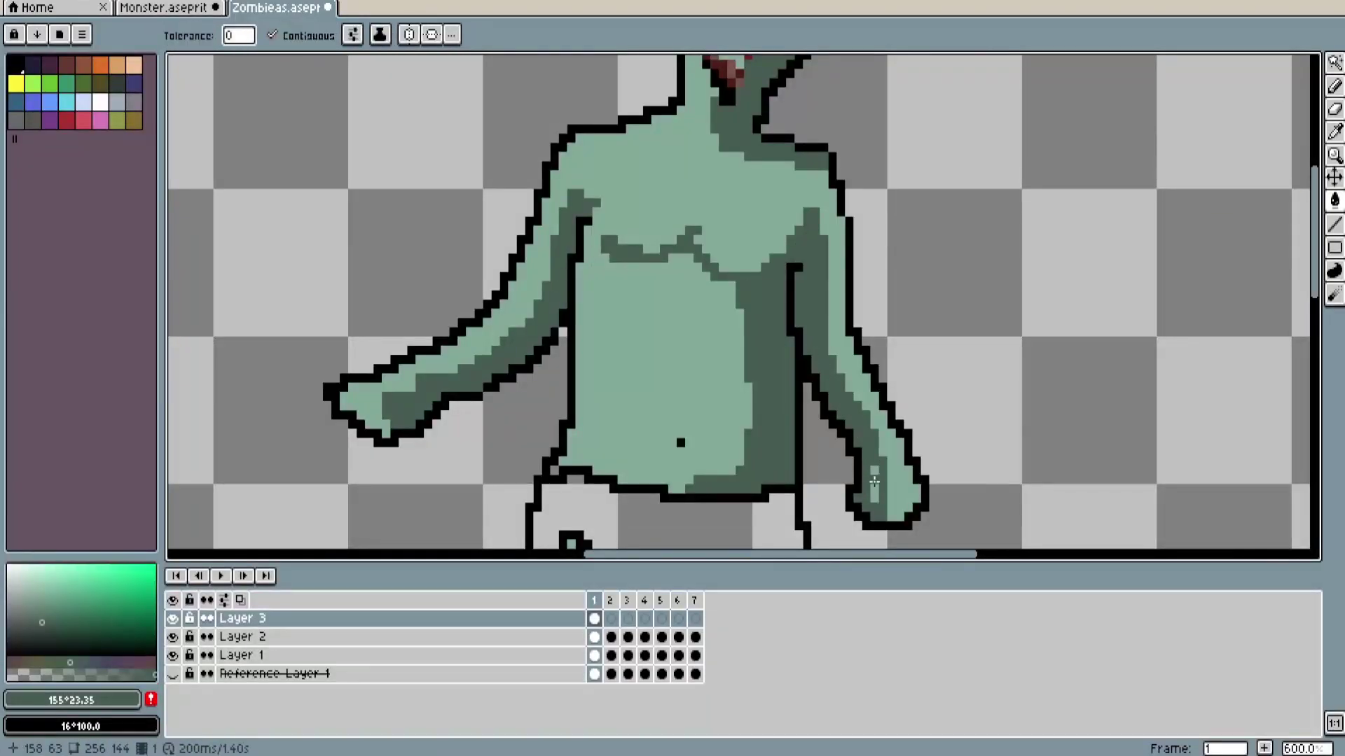
# Zoom around the zombie sprite and move to frame 2.
pyautogui.scroll(-3, 780, 330)
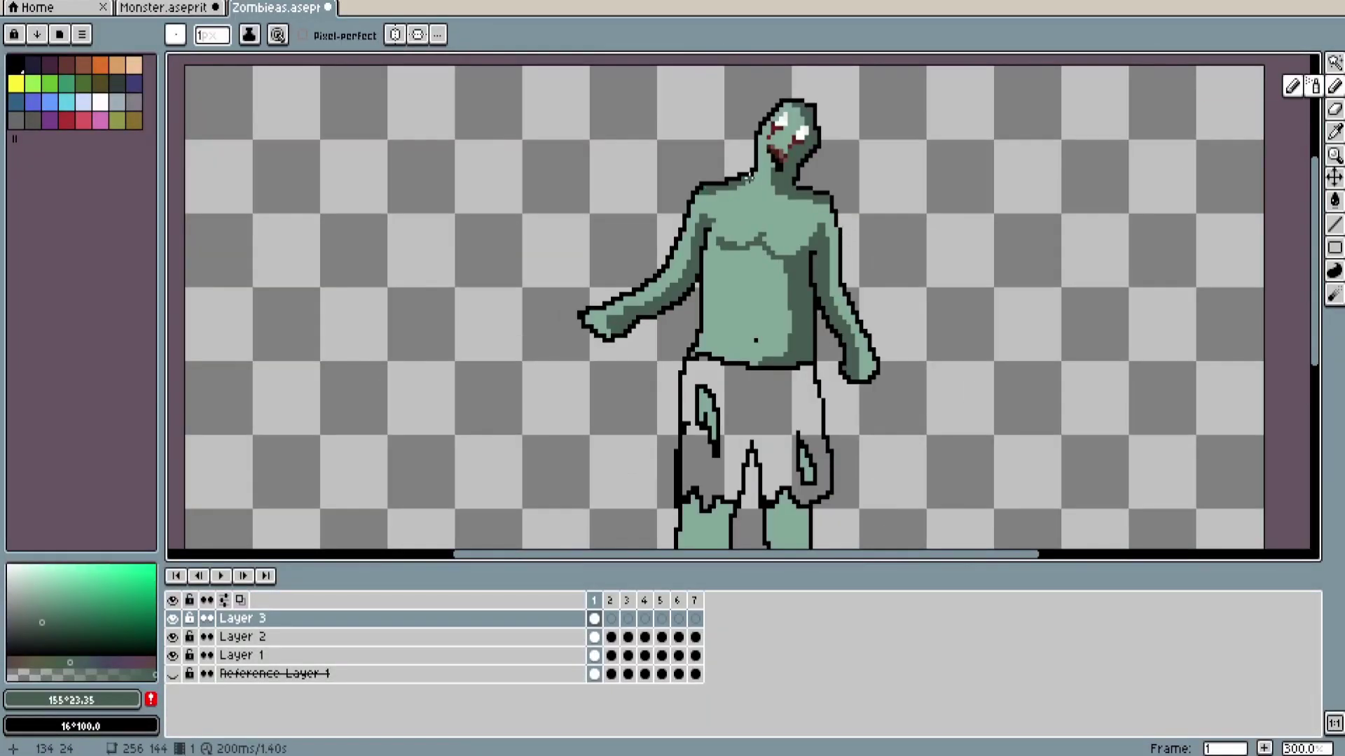
pyautogui.scroll(1, 743, 270)
pyautogui.scroll(2, 668, 460)
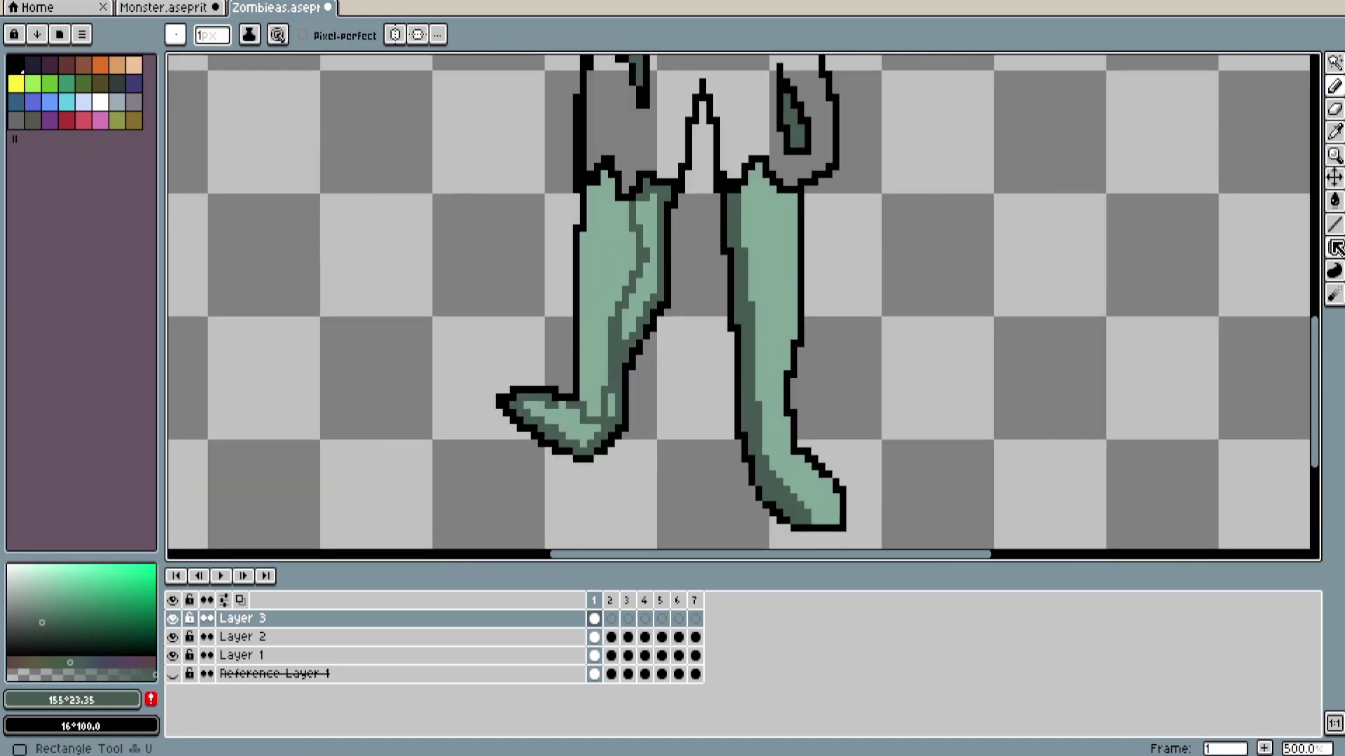
pyautogui.scroll(-3, 1123, 372)
pyautogui.press('Right')
pyautogui.scroll(2, 615, 126)
pyautogui.scroll(-2, 609, 154)
pyautogui.scroll(2, 604, 180)
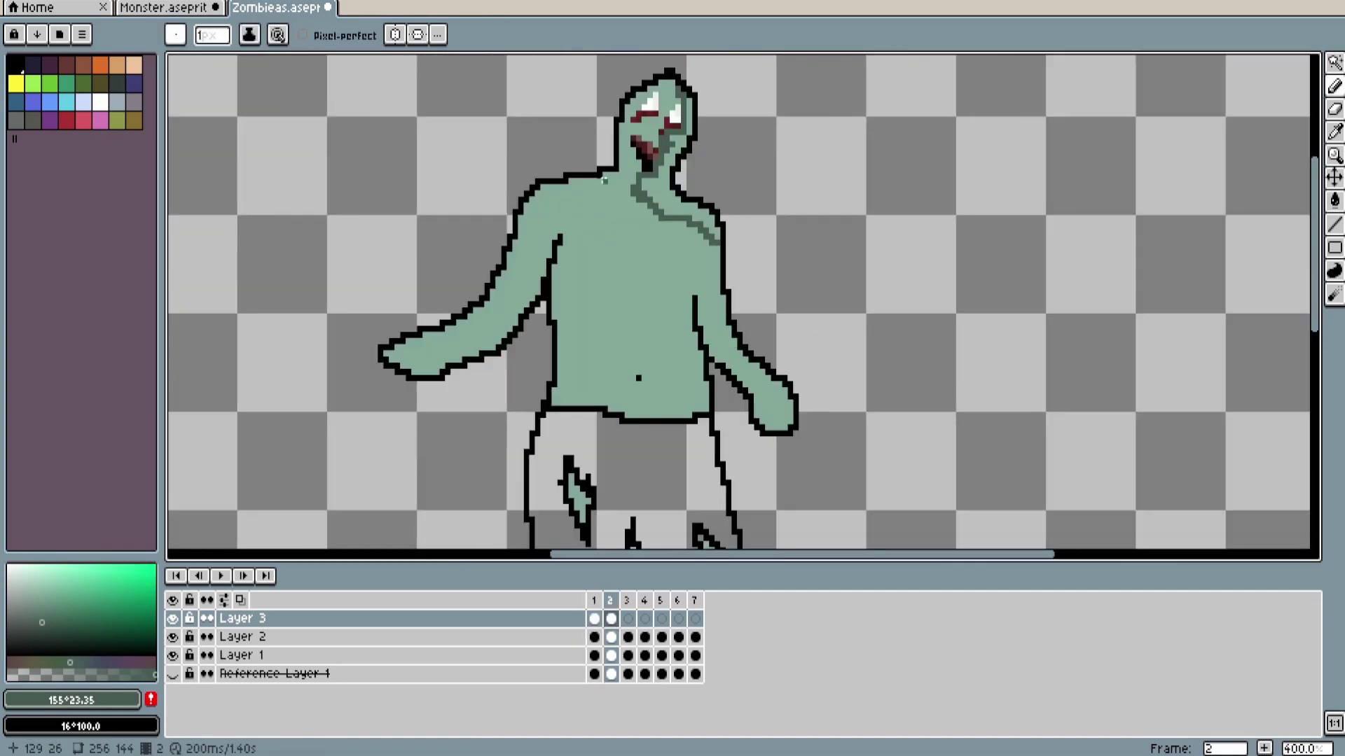
pyautogui.scroll(-5, 655, 387)
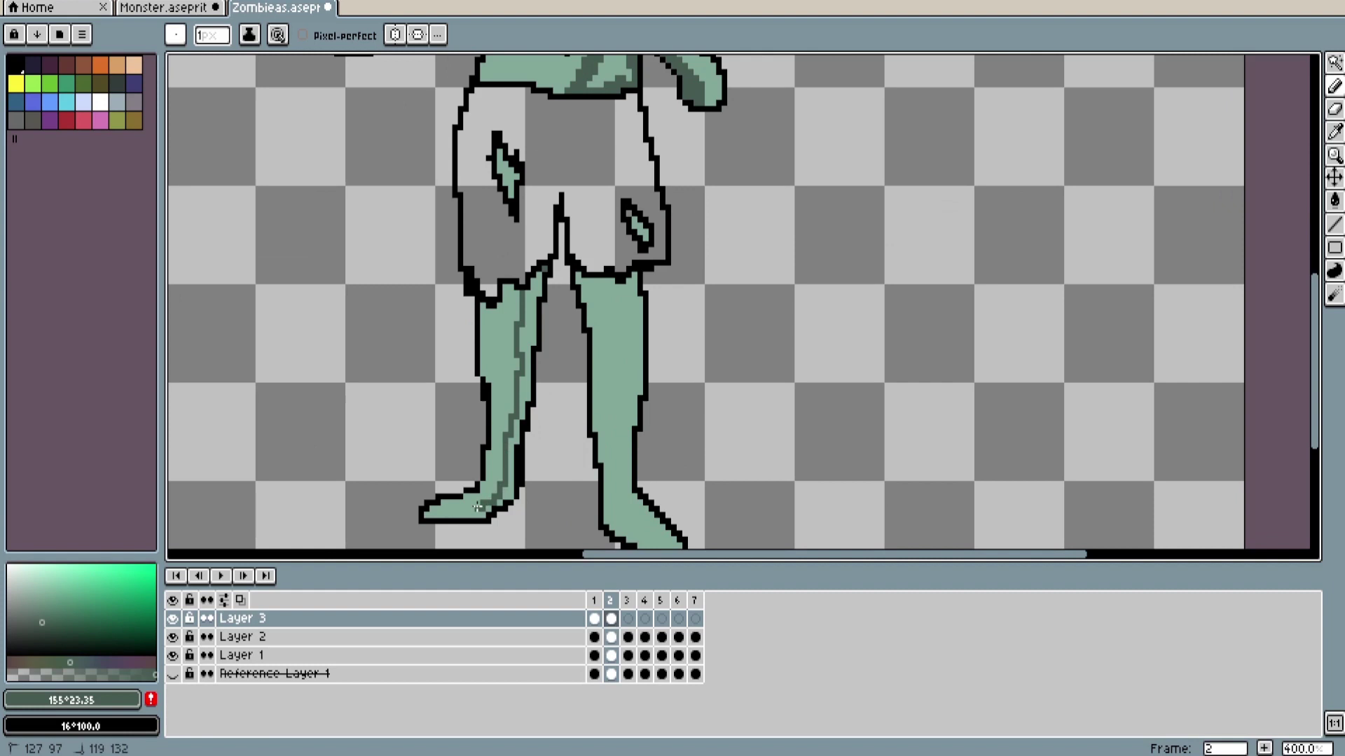
pyautogui.scroll(3, 655, 388)
pyautogui.scroll(-1, 727, 252)
# Toggle between Paint Bucket and pencil while stepping to frame 4 on Layer 2.
pyautogui.press('g')
pyautogui.scroll(-2, 727, 253)
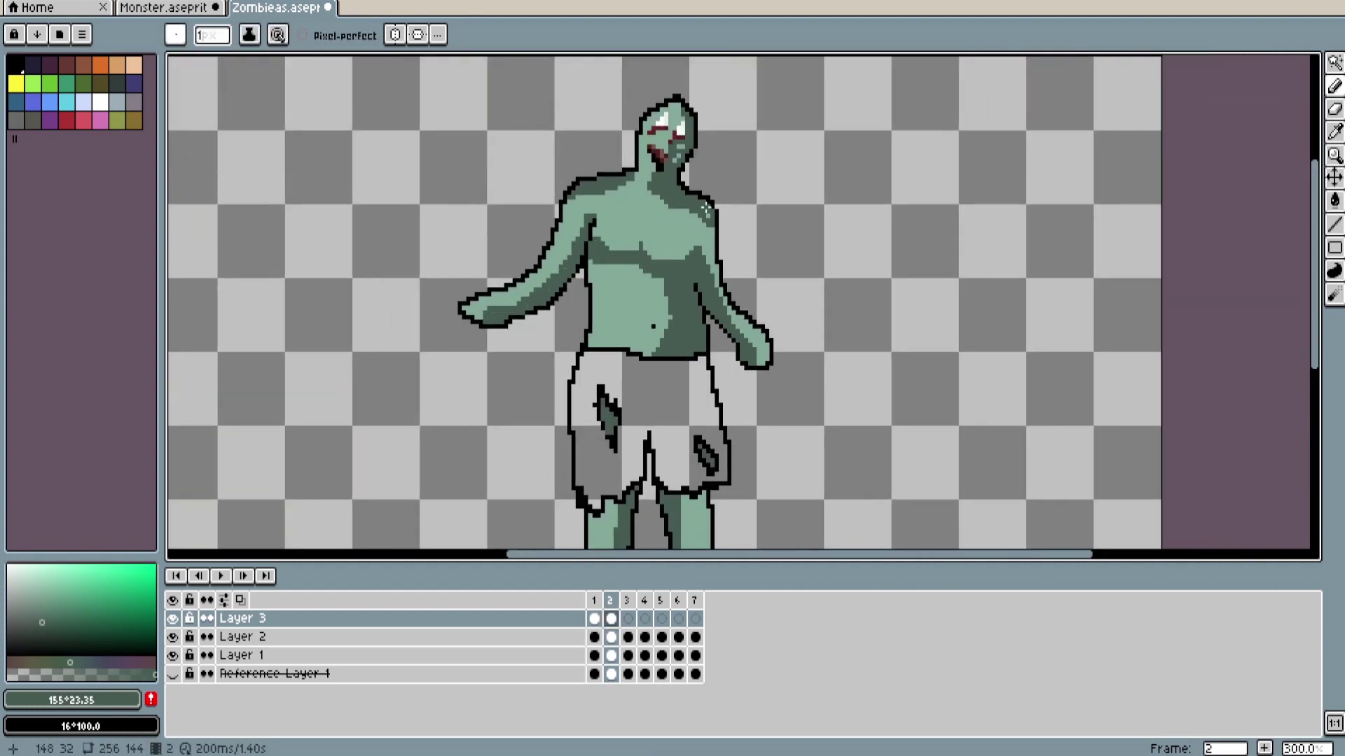
pyautogui.press('Left')
pyautogui.scroll(-1, 567, 459)
pyautogui.press('b')
pyautogui.scroll(1, 549, 161)
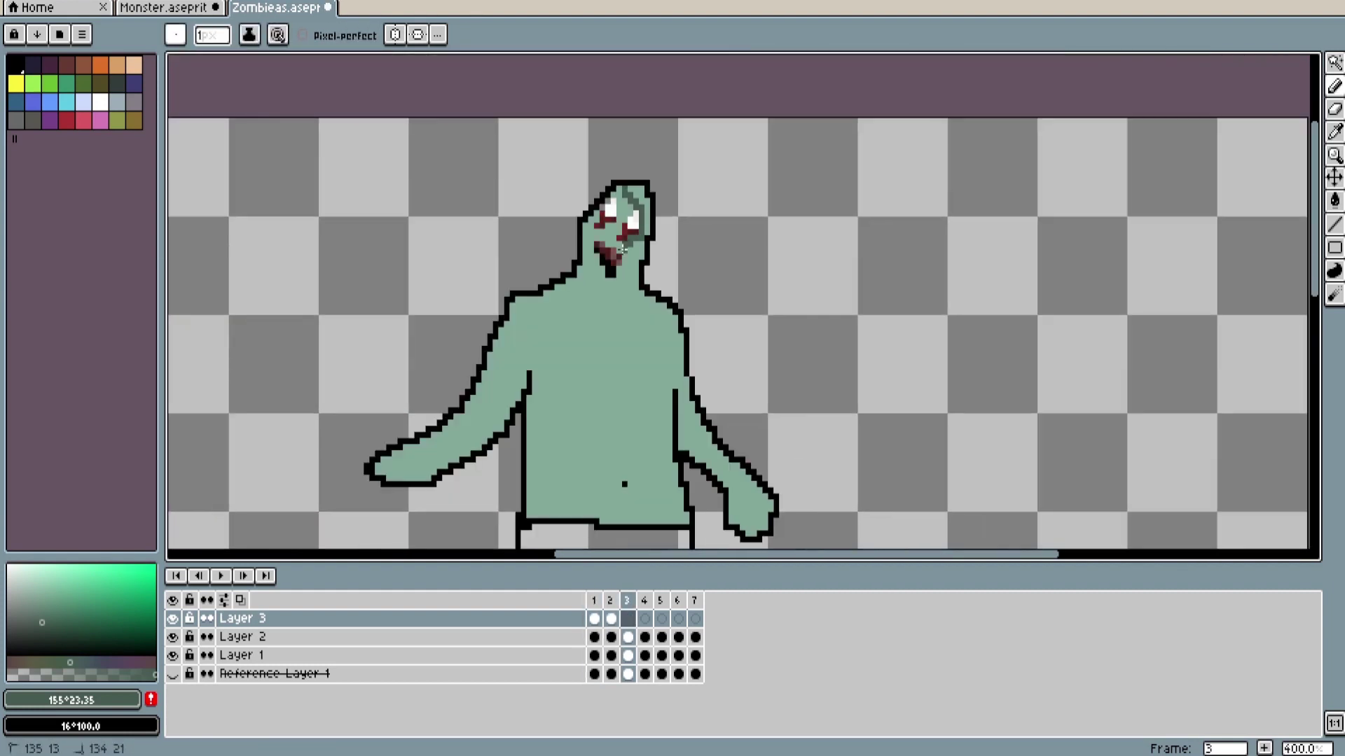
pyautogui.press('Right')
pyautogui.press('Right')
pyautogui.scroll(1, 549, 161)
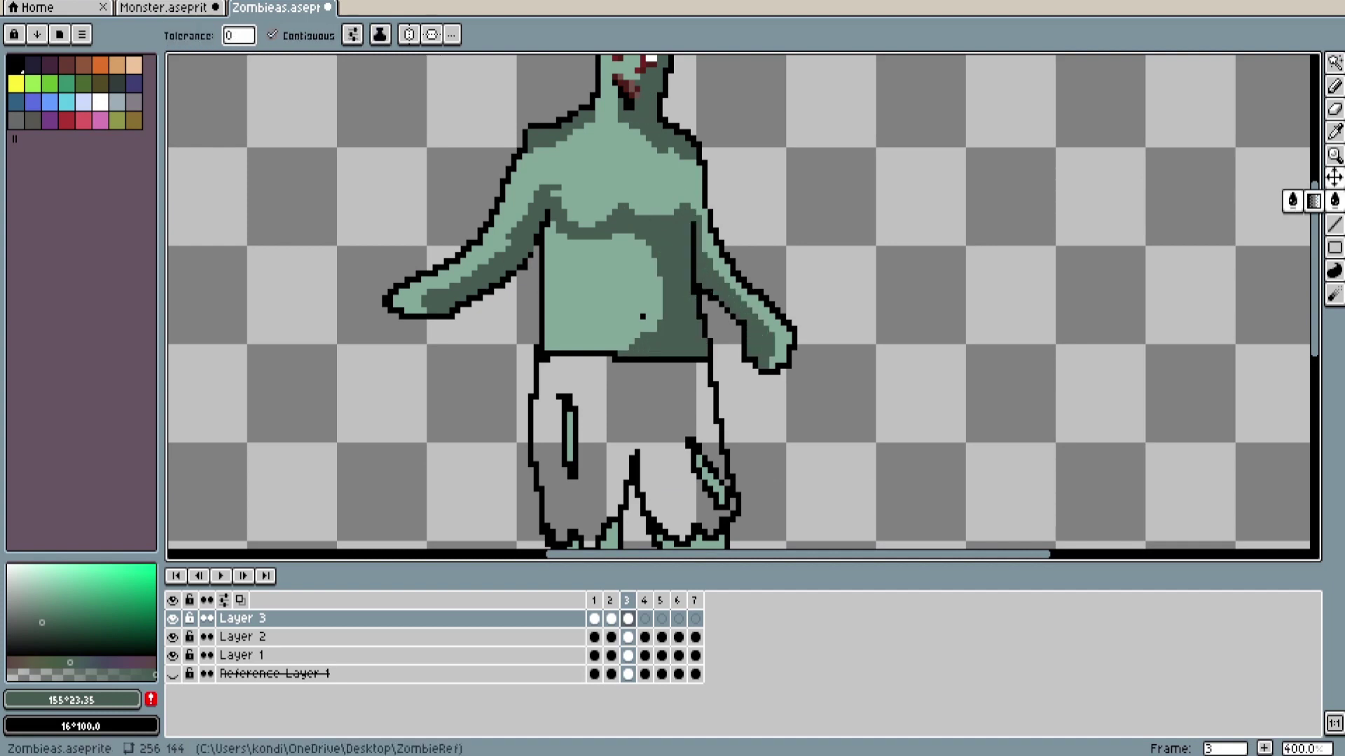
pyautogui.scroll(-4, 690, 300)
pyautogui.scroll(5, 661, 104)
pyautogui.press('Right')
pyautogui.press('Down')
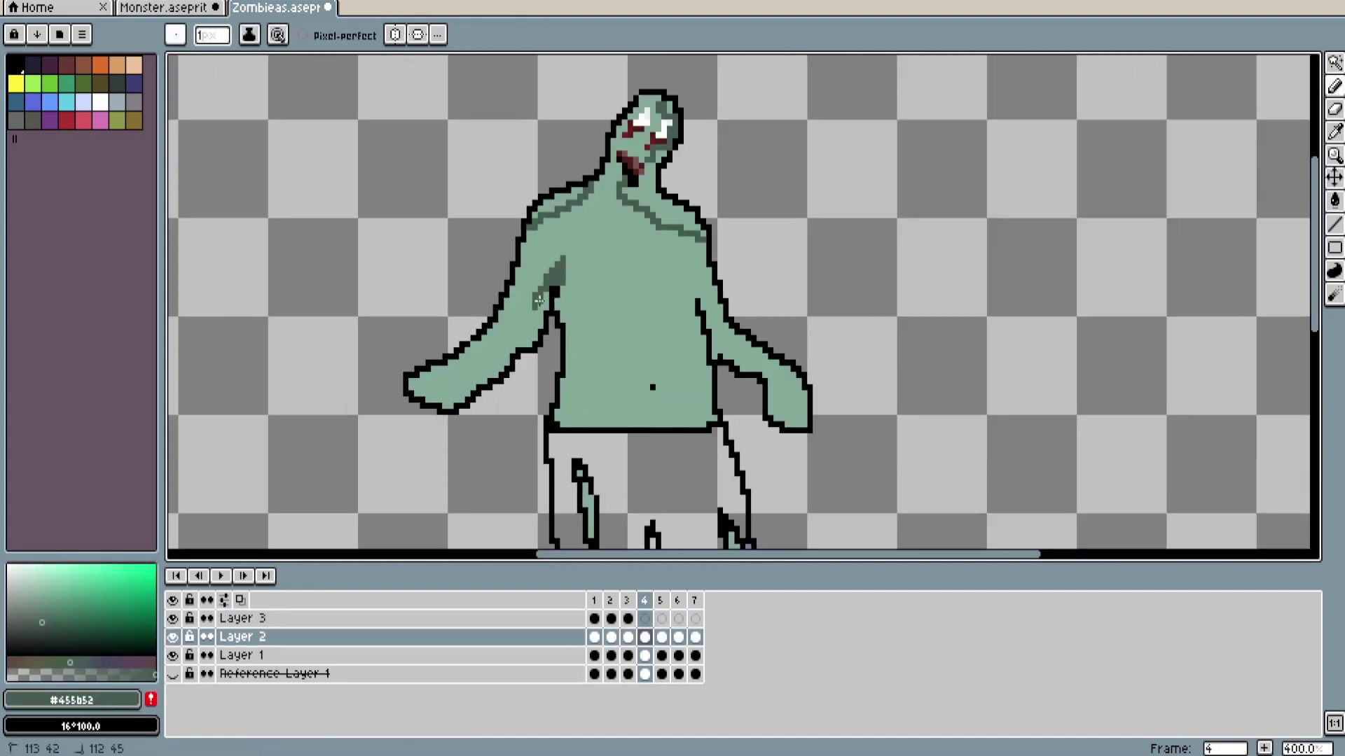
# Darken the shading on the zombie's right hand and left leg in frame 4.
pyautogui.moveTo(781, 413); pyautogui.dragTo(746, 369)
pyautogui.scroll(-4, 746, 369)
pyautogui.press('Down')
pyautogui.scroll(-1, 661, 244)
pyautogui.scroll(1, 662, 245)
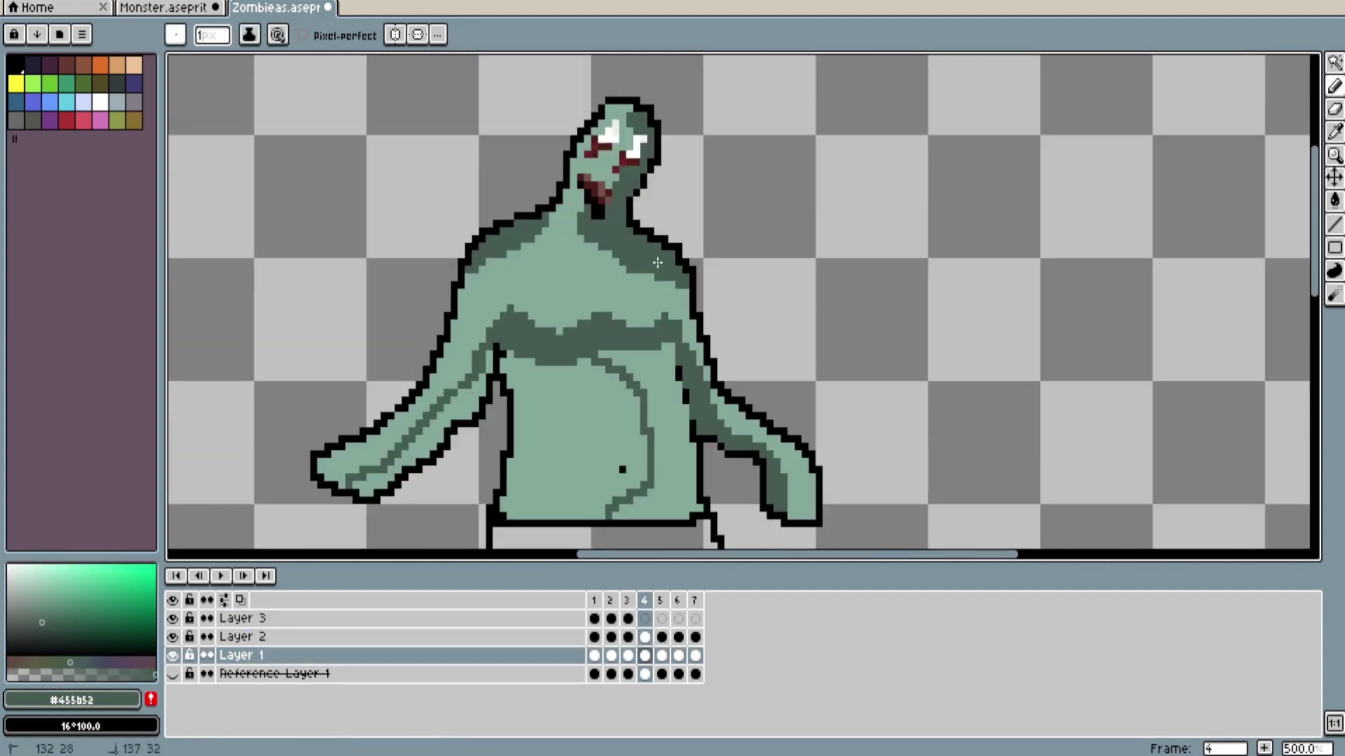
pyautogui.scroll(-3, 661, 244)
pyautogui.scroll(-3, 661, 245)
pyautogui.scroll(1, 601, 310)
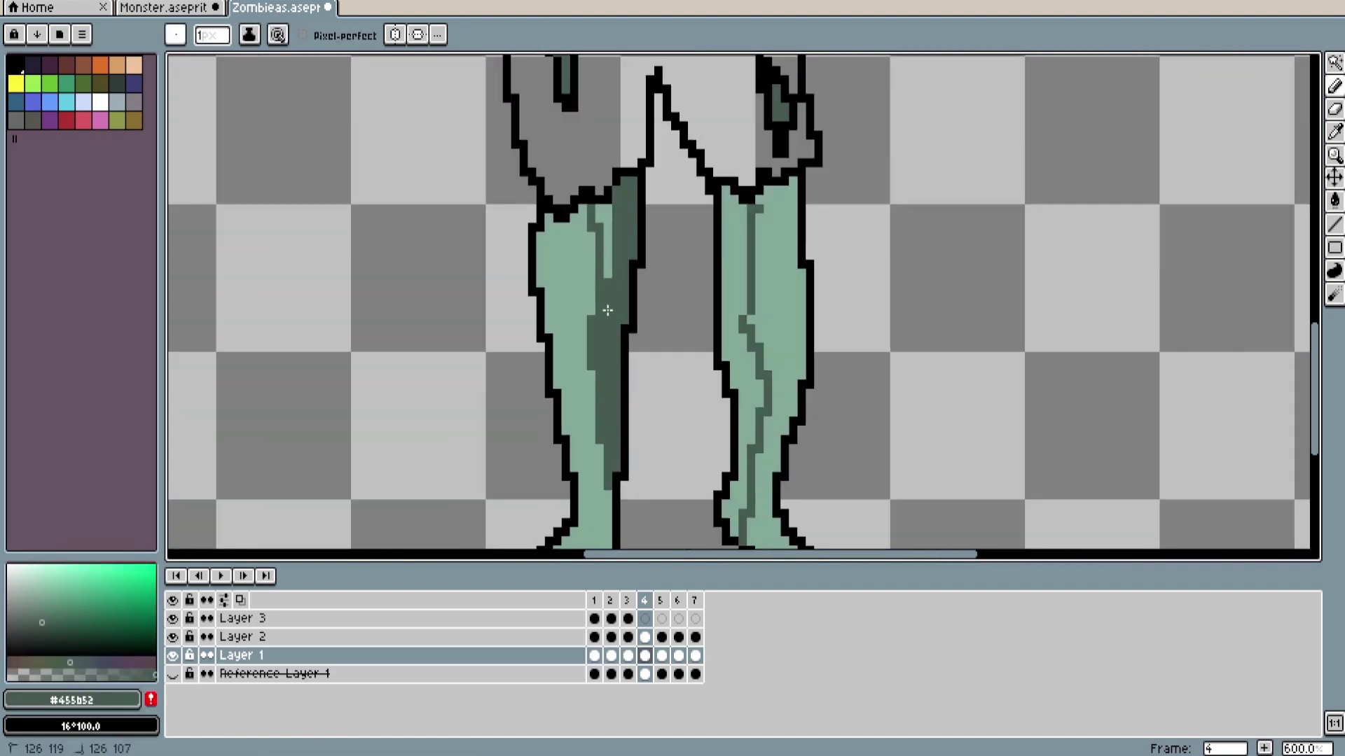
pyautogui.hotkey('ctrl', 'z')
pyautogui.hotkey('ctrl', 'y')
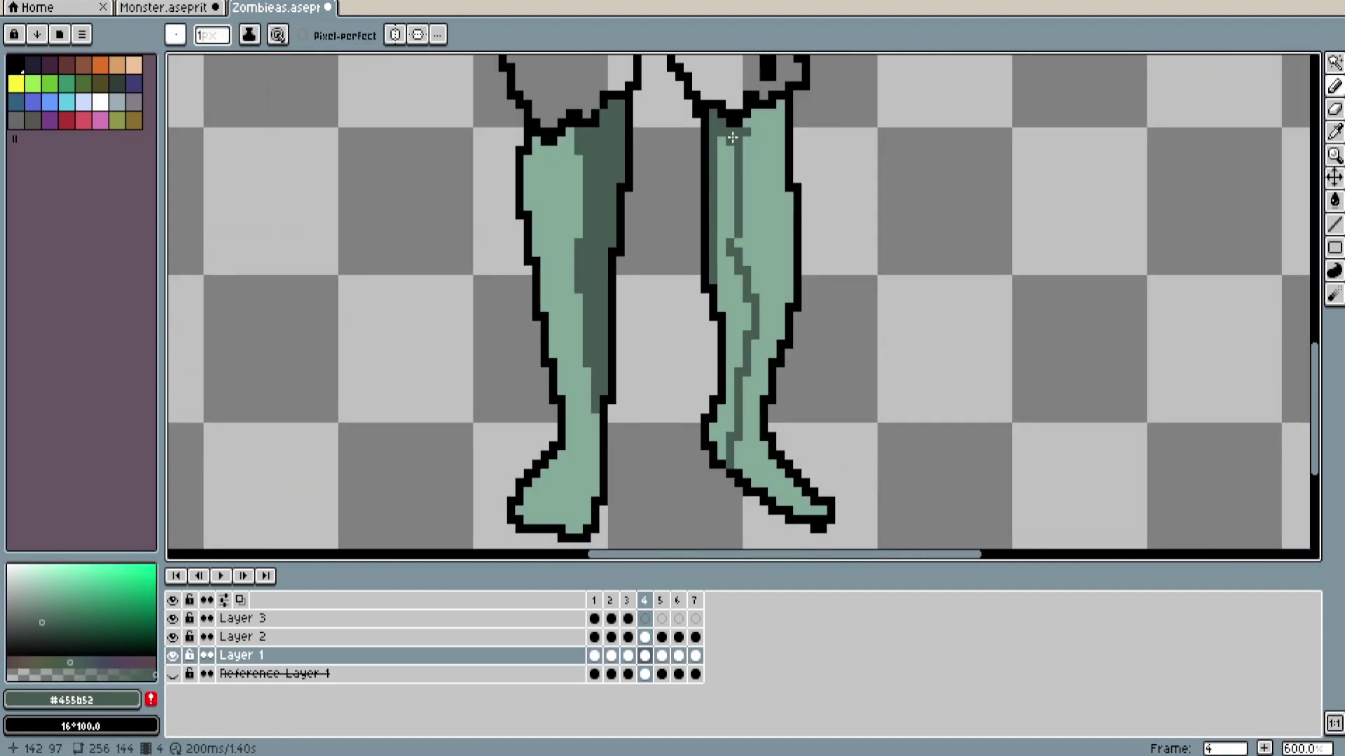
pyautogui.scroll(2, 731, 334)
# Advance through frames 5 and 6 to frame 7 and return to the pencil.
pyautogui.press('Right')
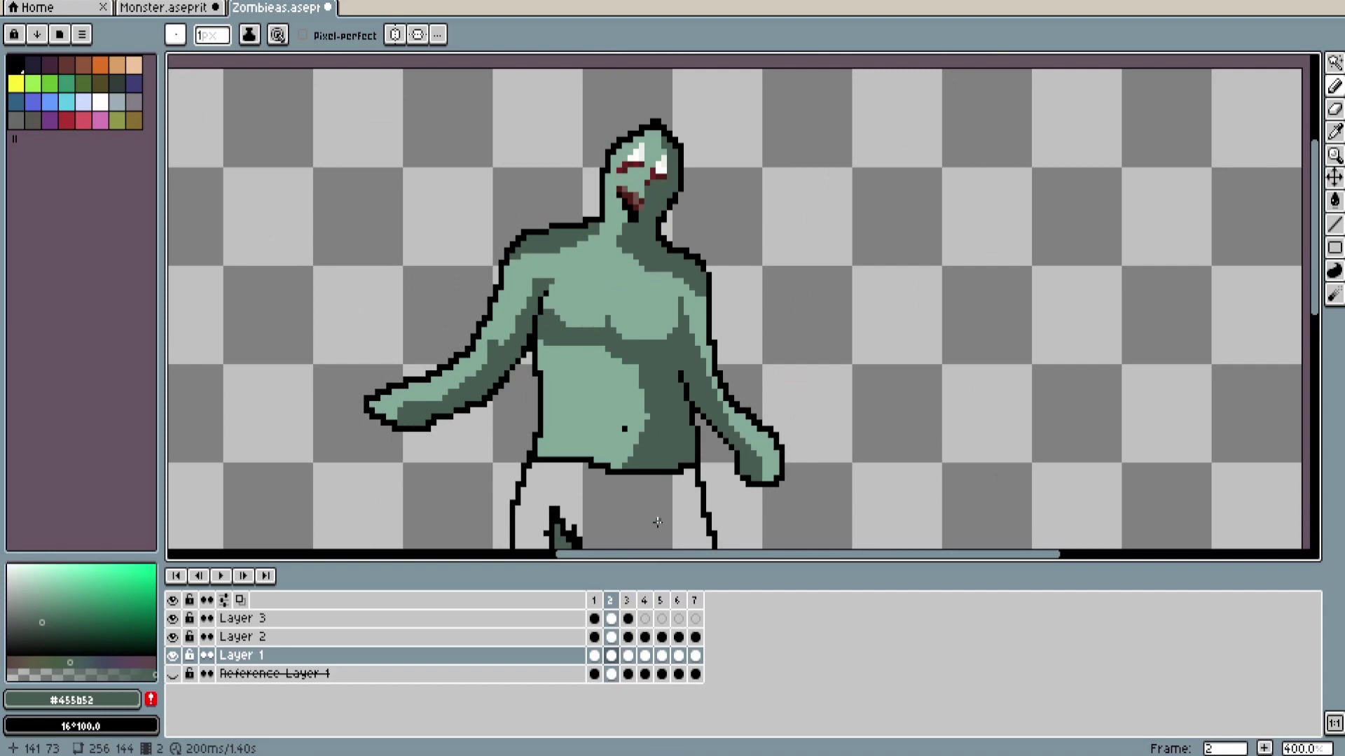
pyautogui.press('Up')
pyautogui.press('Down')
pyautogui.scroll(-2, 462, 425)
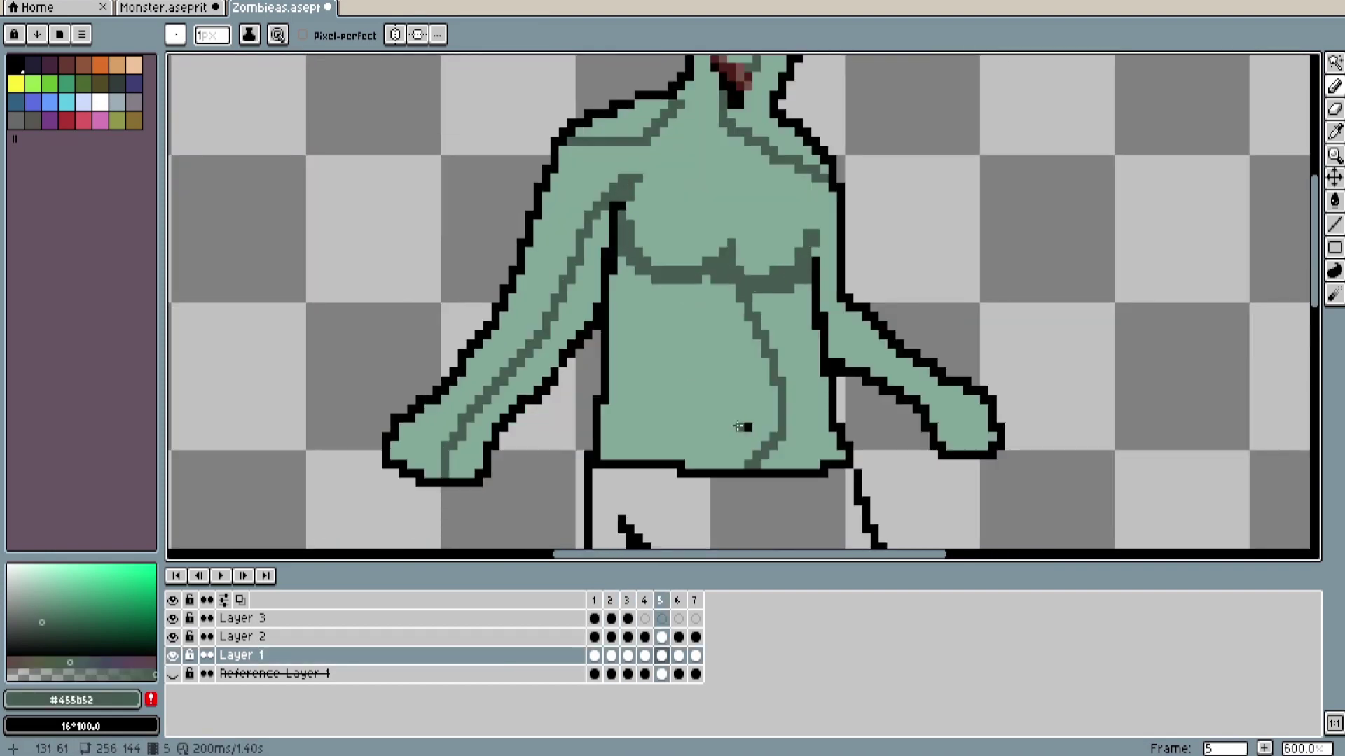
pyautogui.press('Right')
pyautogui.scroll(-4, 538, 235)
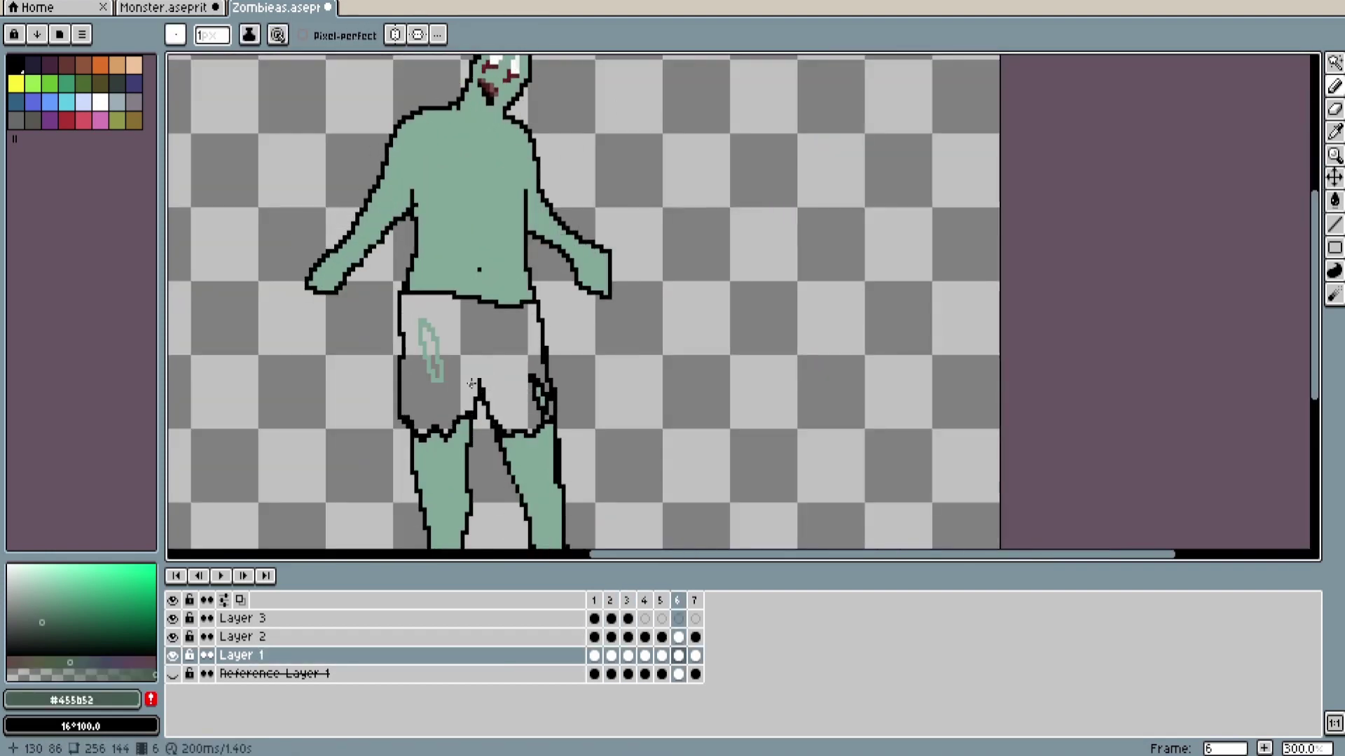
pyautogui.scroll(3, 553, 201)
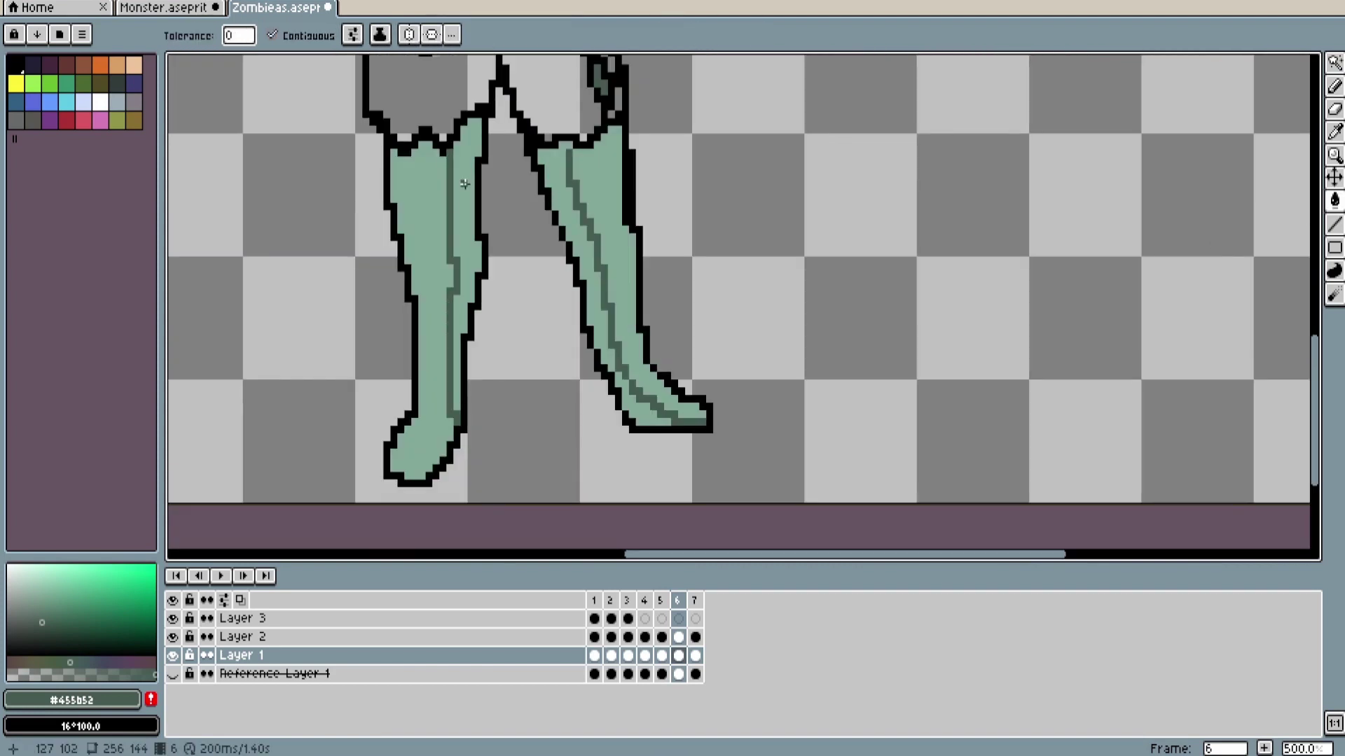
pyautogui.press('Right')
pyautogui.press('b')
pyautogui.scroll(-1, 543, 269)
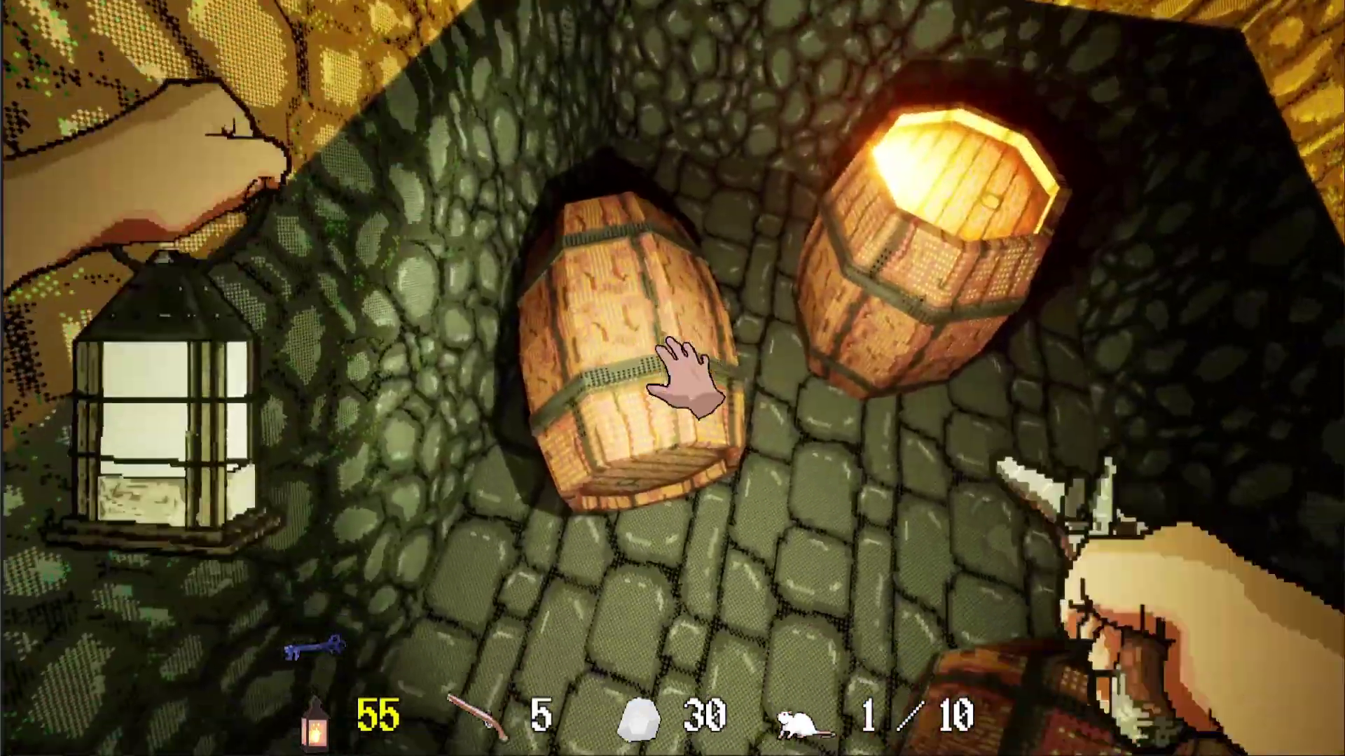
# Take the lamp oil from the barrel to refill the lantern fuel to 100.
pyautogui.click(683, 374)
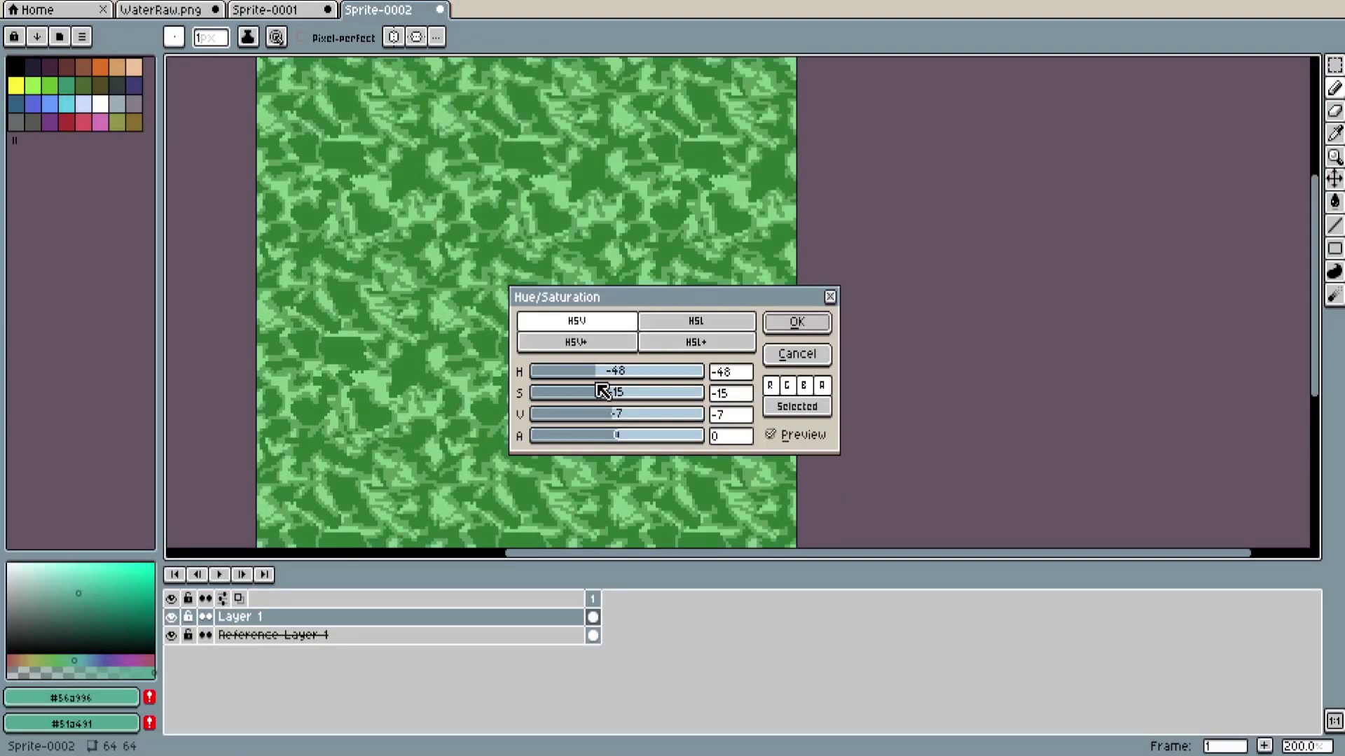
# Lower the water texture's hue toward a cooler green and apply the adjustment.
pyautogui.moveTo(597, 385); pyautogui.dragTo(591, 384)
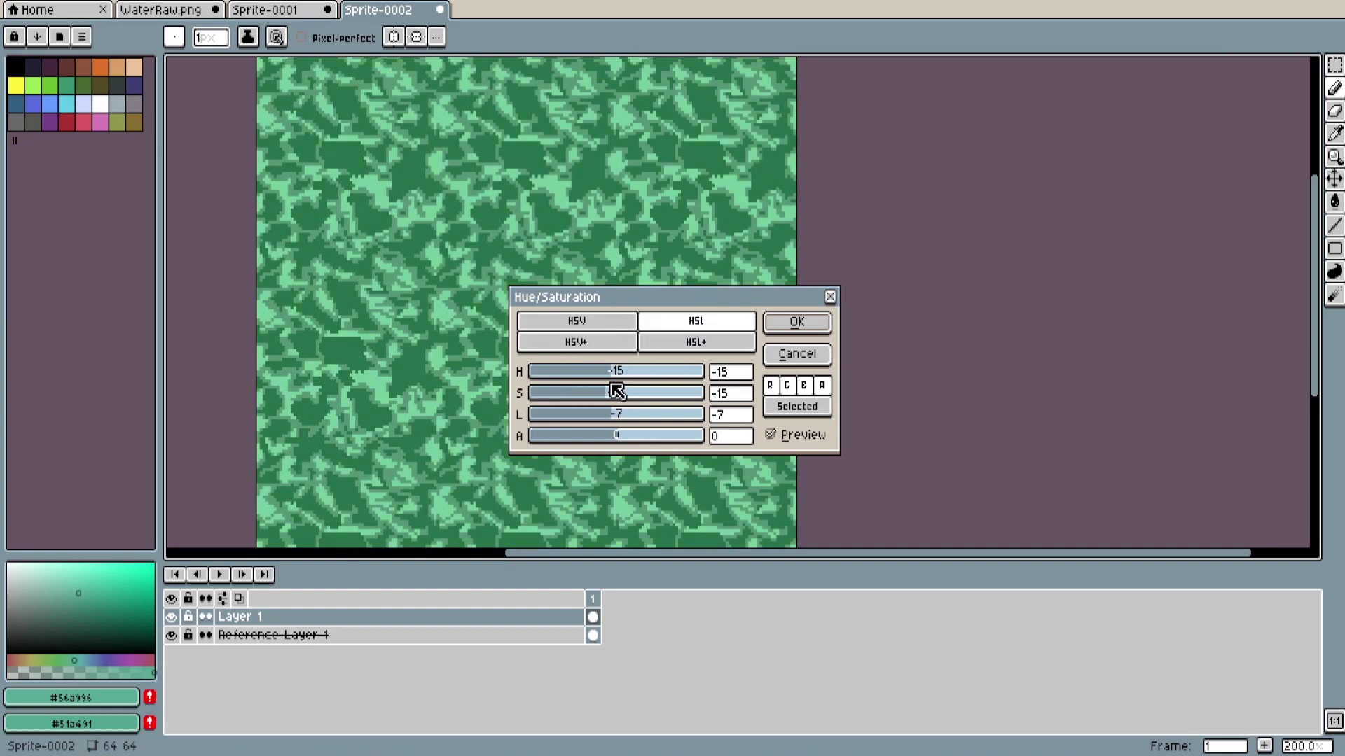
pyautogui.click(798, 322)
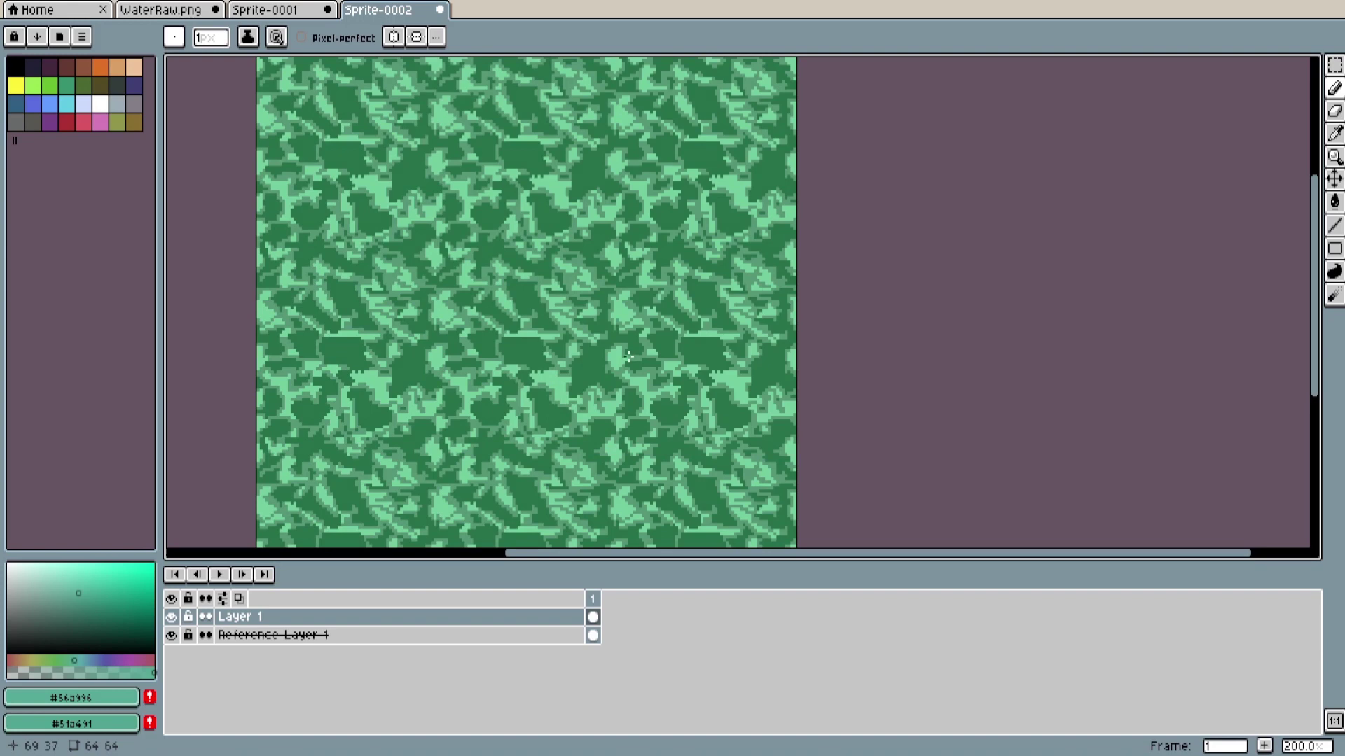
pyautogui.scroll(-1, 629, 356)
pyautogui.scroll(2, 566, 360)
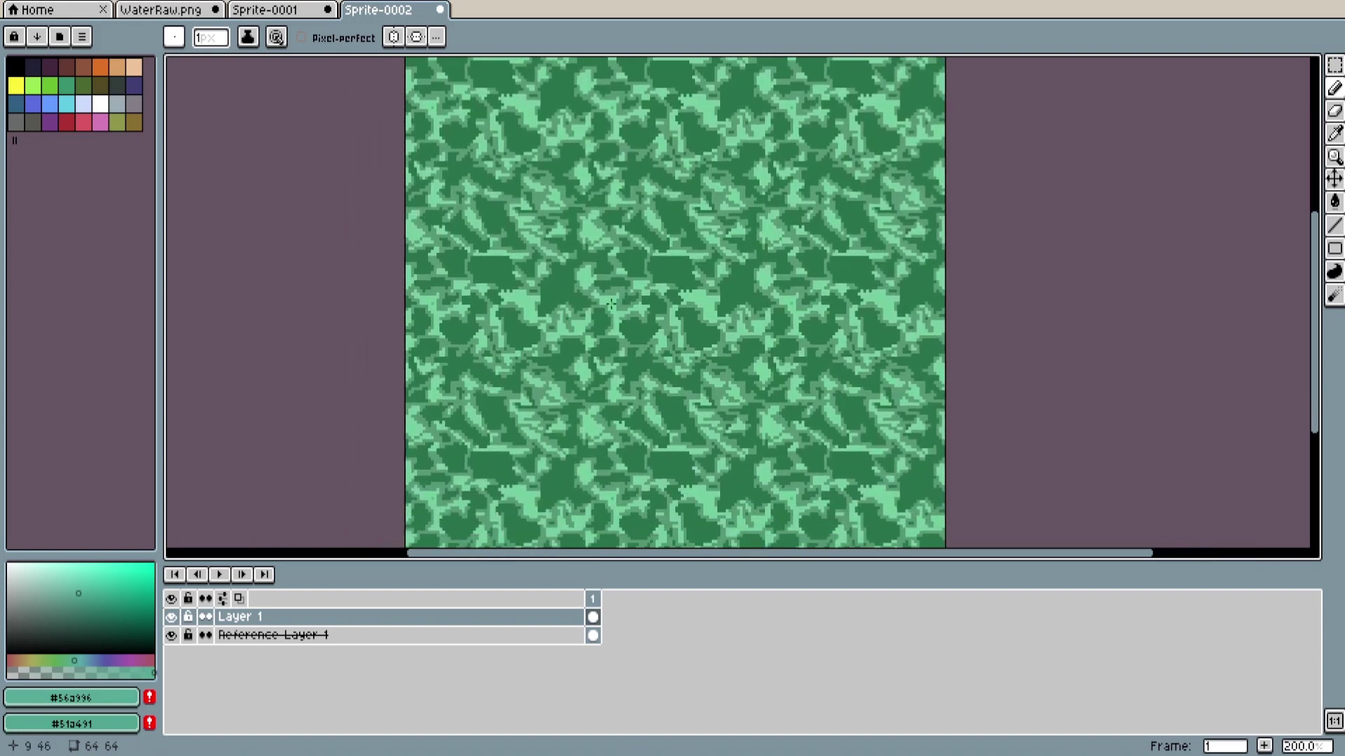
# Eyedrop the texture's dark green as the drawing colour and work on the canvas.
pyautogui.keyDown('alt'); pyautogui.click(649, 234); pyautogui.keyUp('alt')
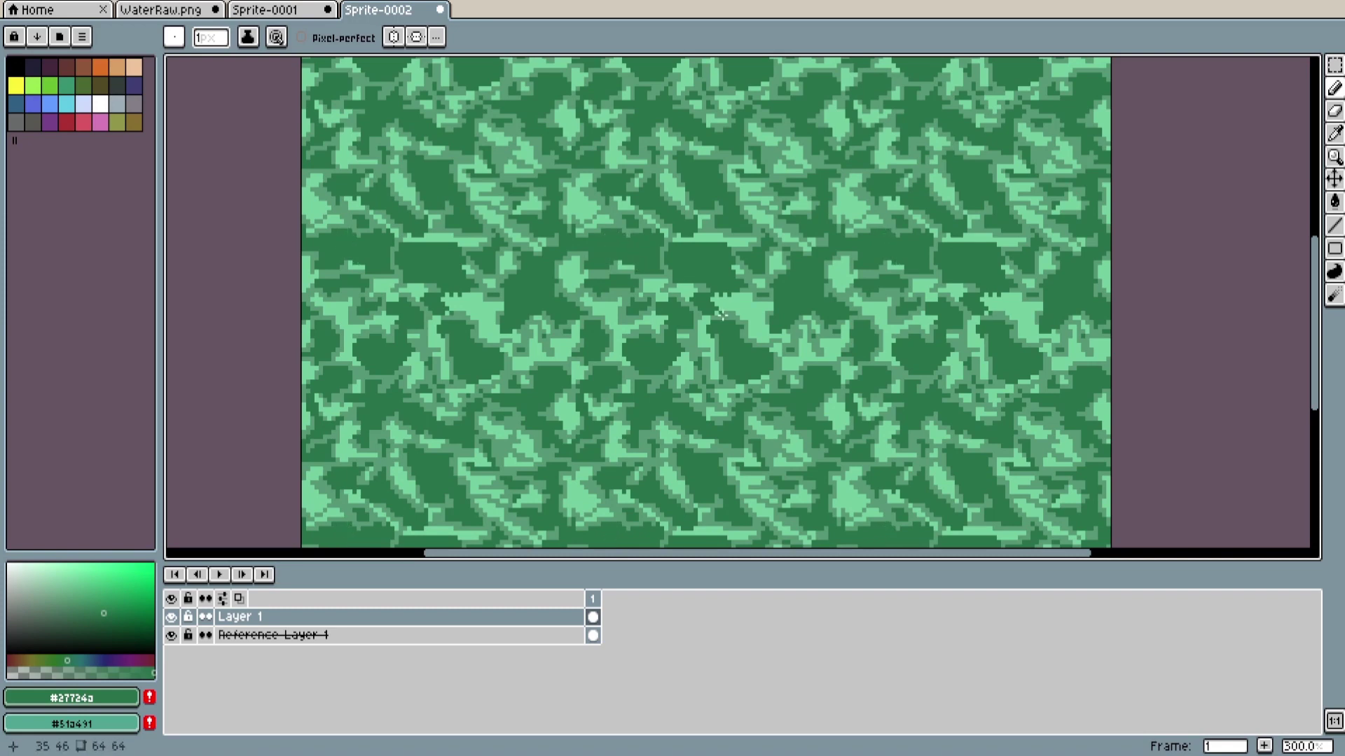
pyautogui.moveTo(722, 315); pyautogui.dragTo(637, 308, button='middle')
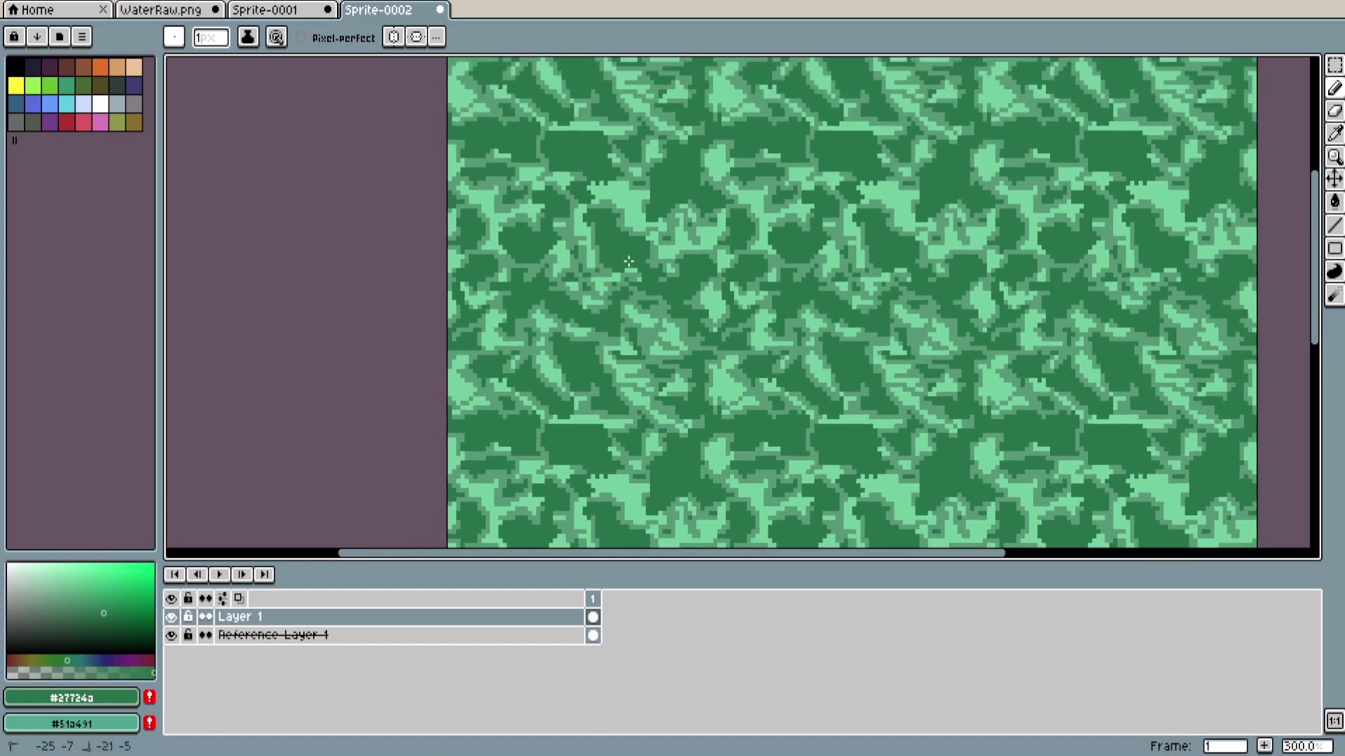
pyautogui.moveTo(636, 261); pyautogui.dragTo(668, 340, button='middle')
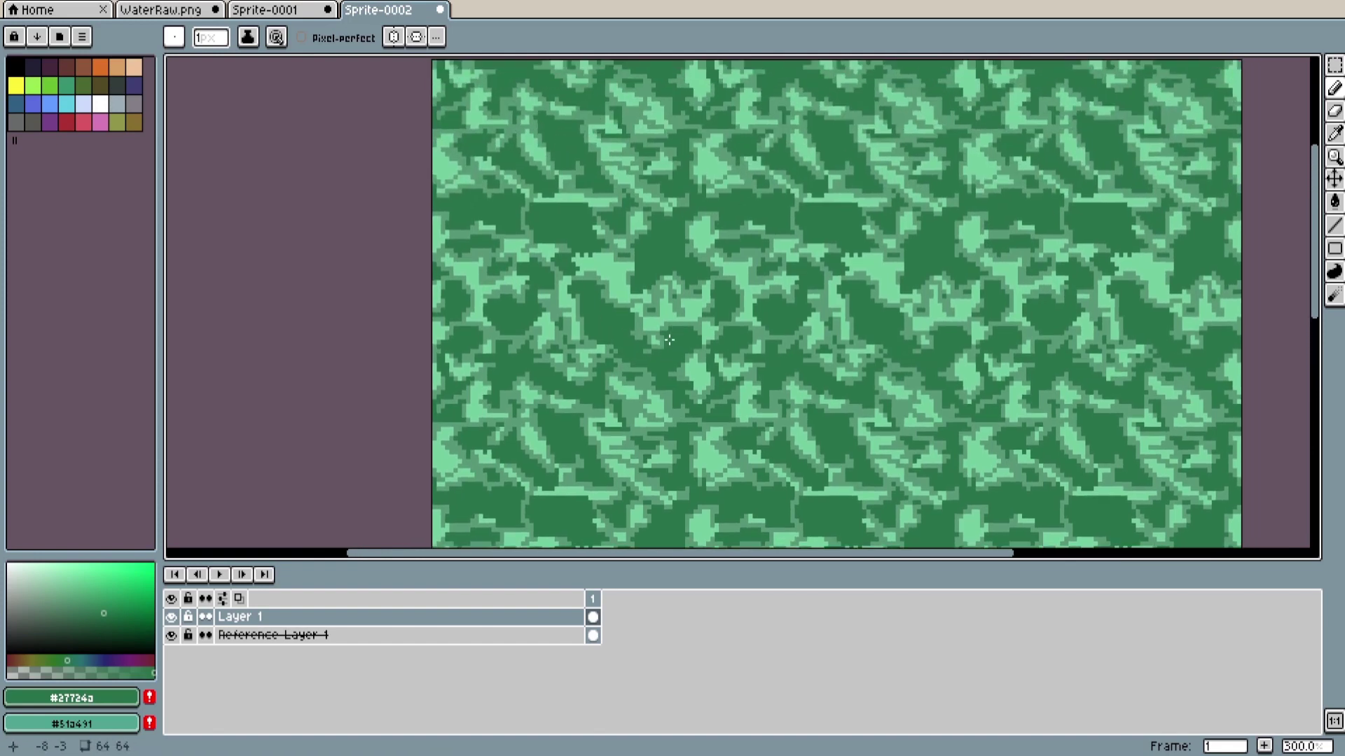
pyautogui.moveTo(640, 270); pyautogui.dragTo(620, 297, button='middle')
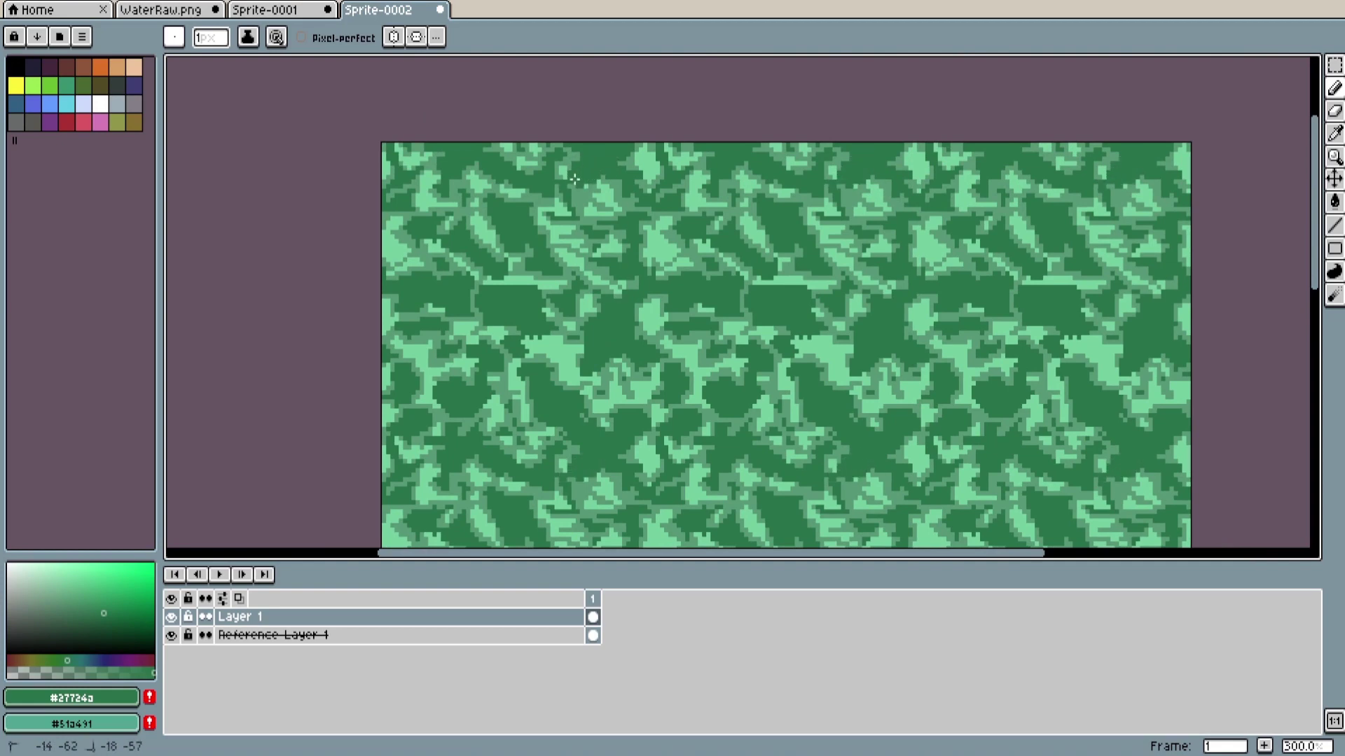
pyautogui.scroll(-1, 640, 264)
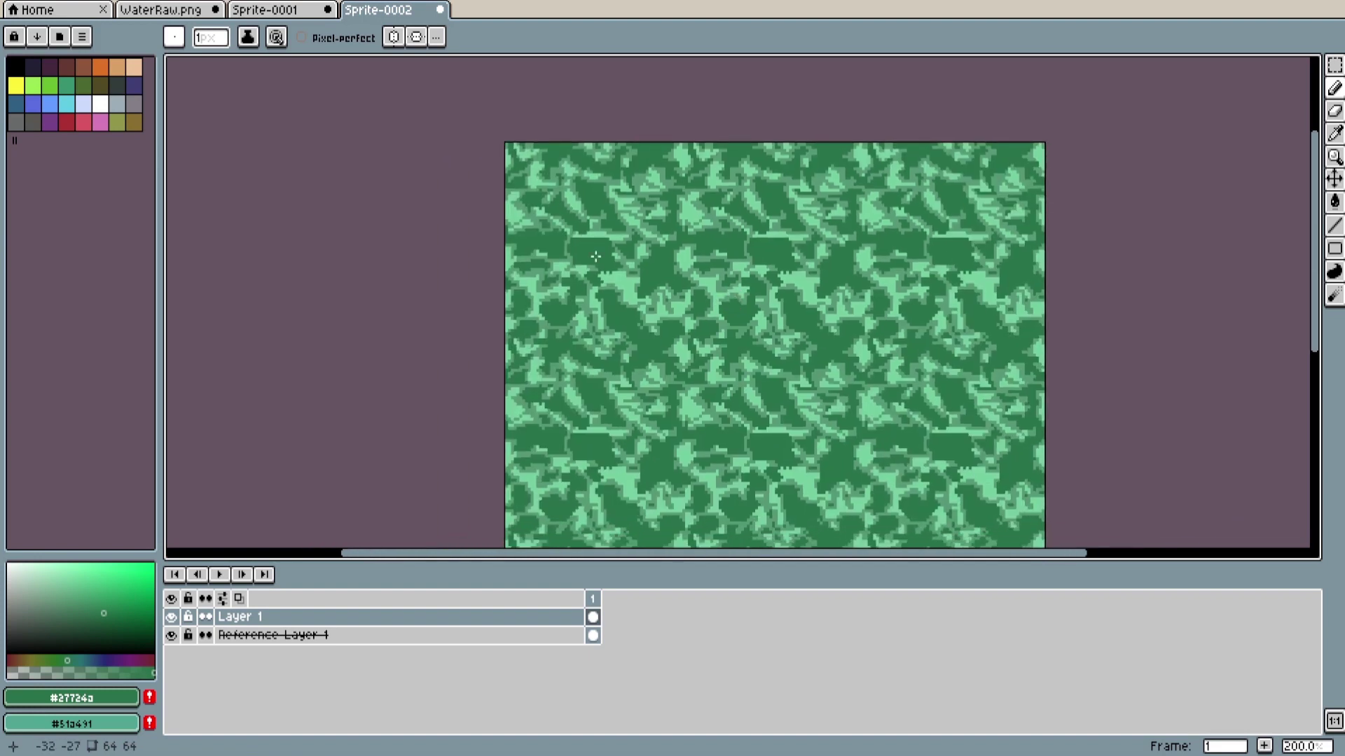
pyautogui.moveTo(595, 257); pyautogui.dragTo(692, 283, button='middle')
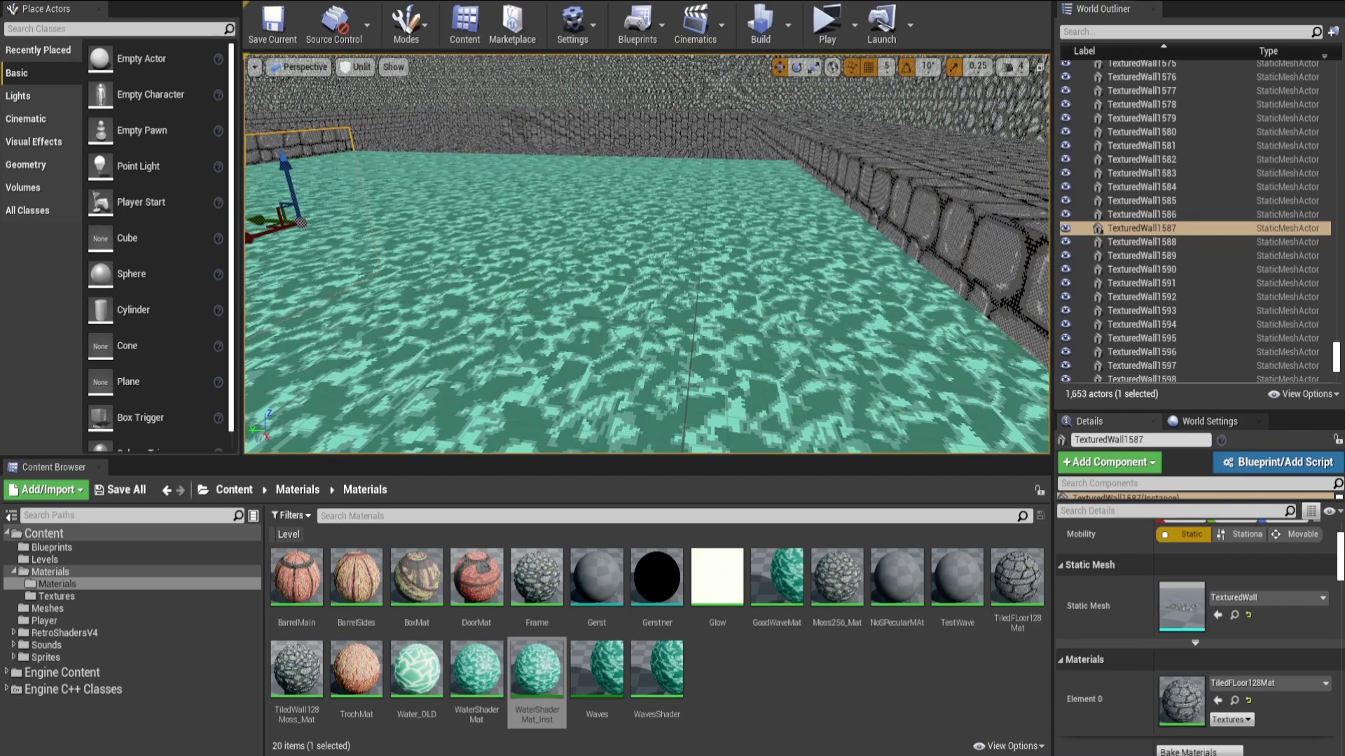
# Fly the viewport camera back along the sewer floor to review the pixelated water.
pyautogui.moveTo(647, 254); pyautogui.dragTo(540, 250, button='right')
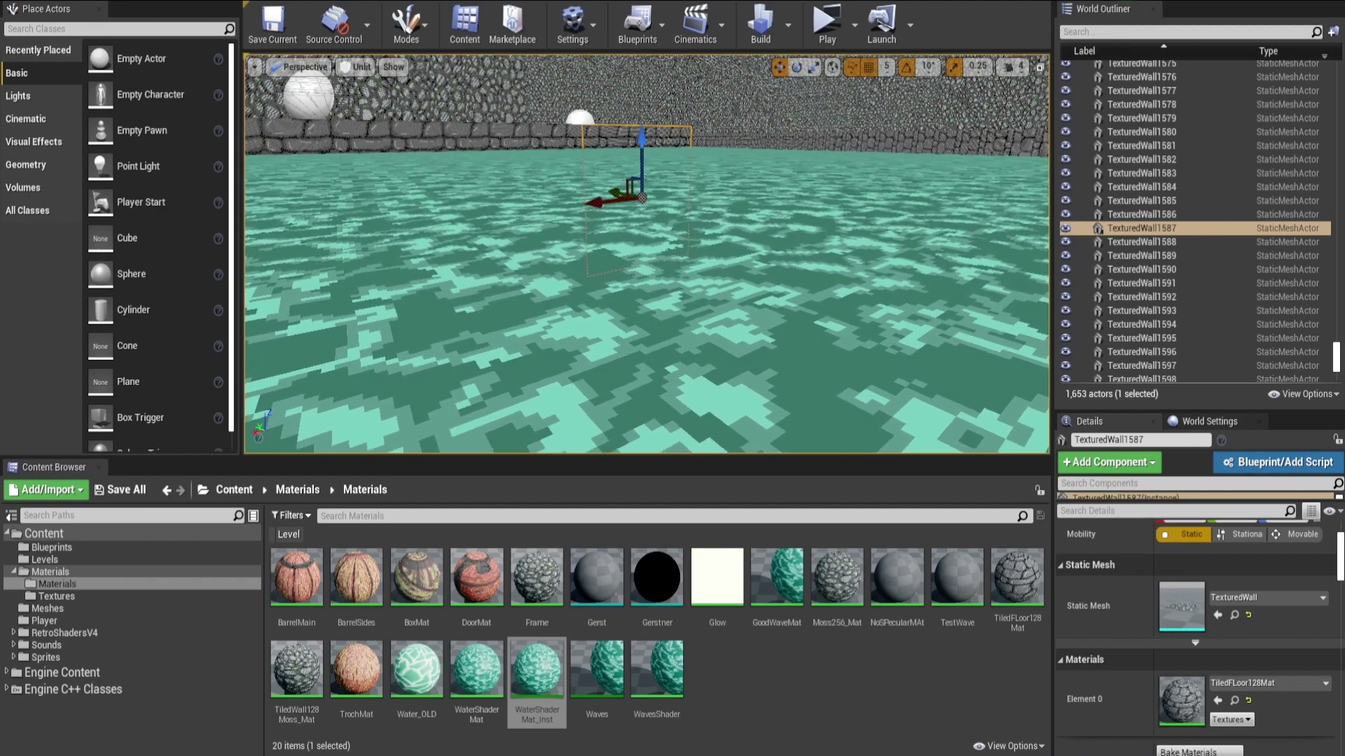
pyautogui.scroll(-5, 646, 254)
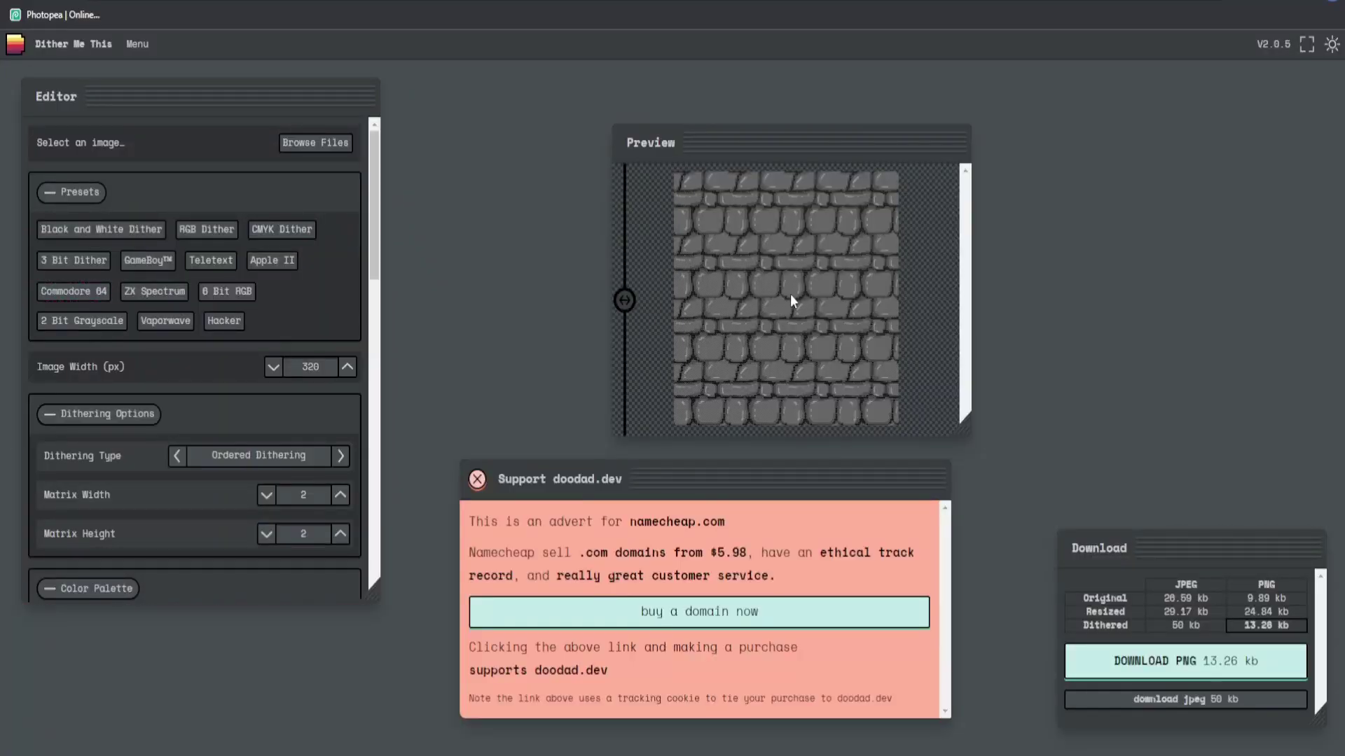
# Try the Apple II, Teletext, GameBoy and 3 Bit Dither presets, ending on Commodore 64.
pyautogui.keyDown('ctrl'); pyautogui.scroll(2, 784, 296); pyautogui.keyUp('ctrl')
pyautogui.keyDown('ctrl'); pyautogui.scroll(-1, 973, 395); pyautogui.keyUp('ctrl')
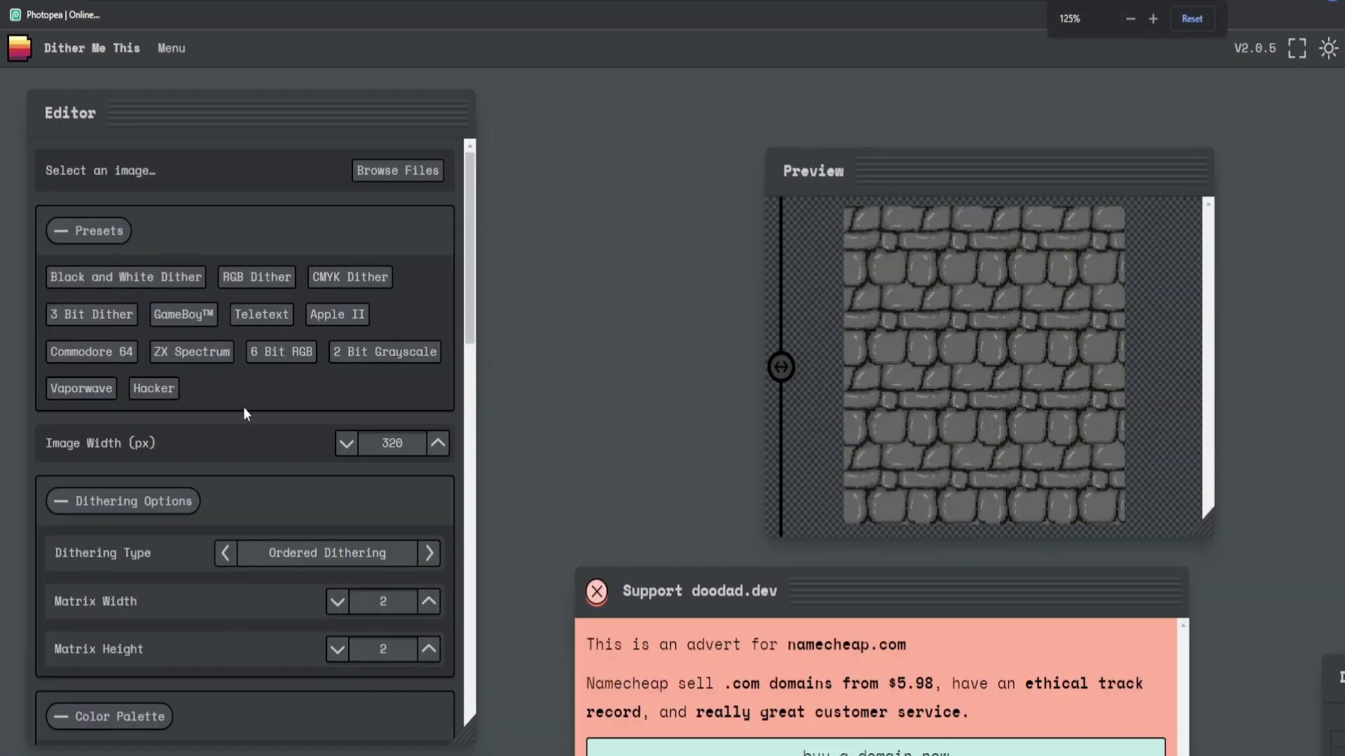
pyautogui.click(340, 319)
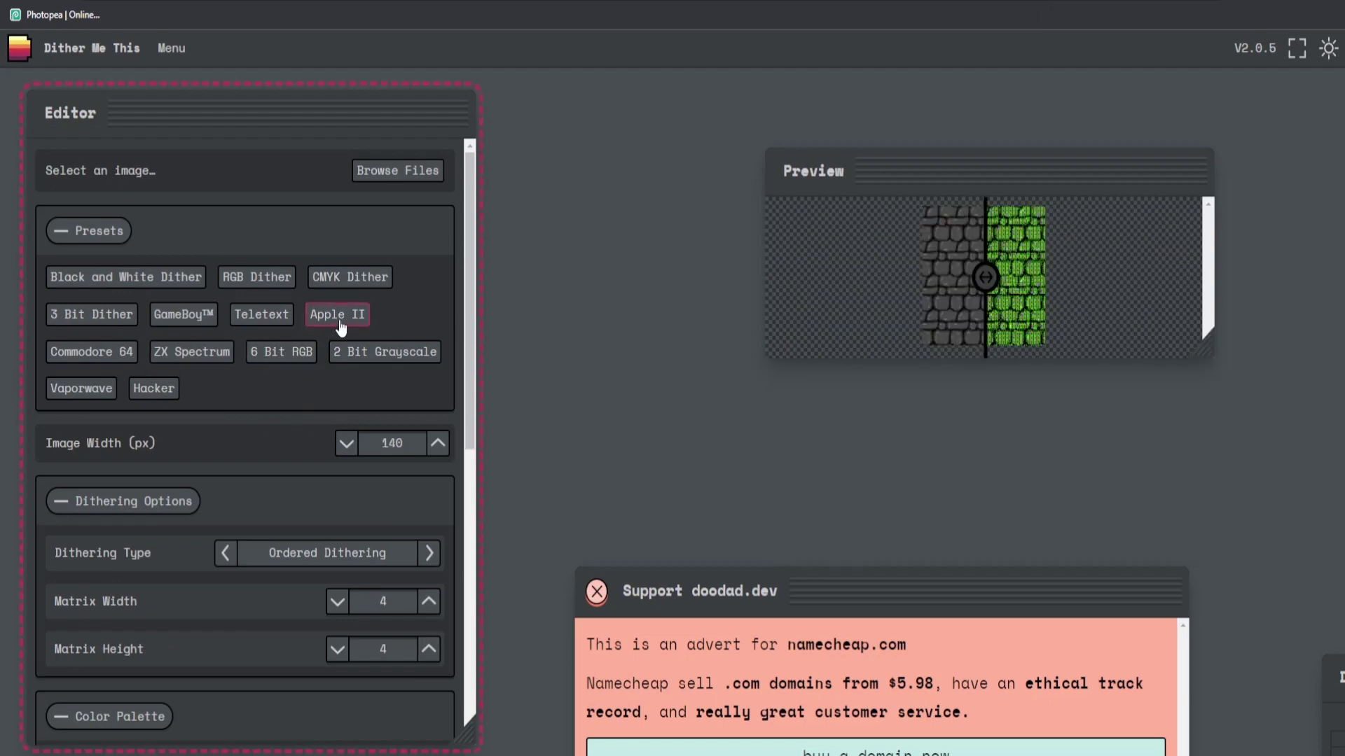
pyautogui.click(286, 321)
pyautogui.click(202, 324)
pyautogui.click(93, 324)
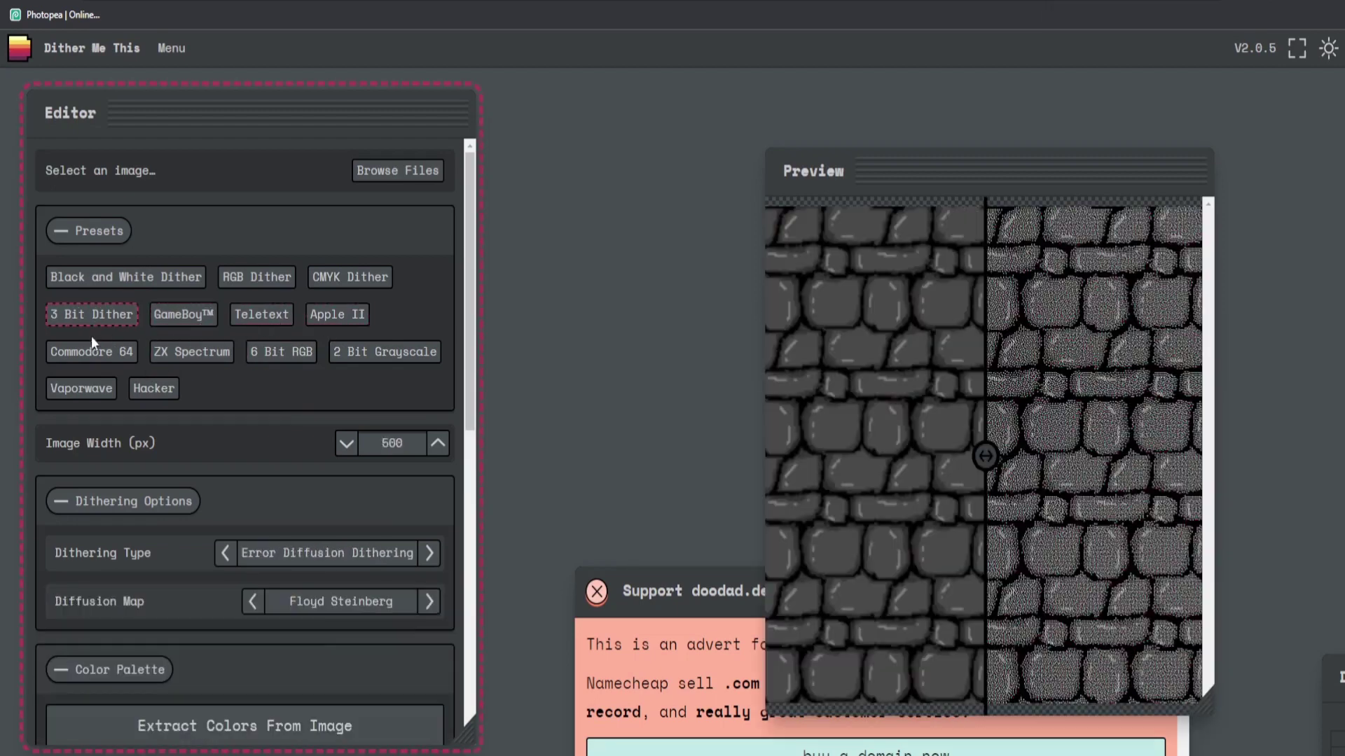
pyautogui.click(99, 359)
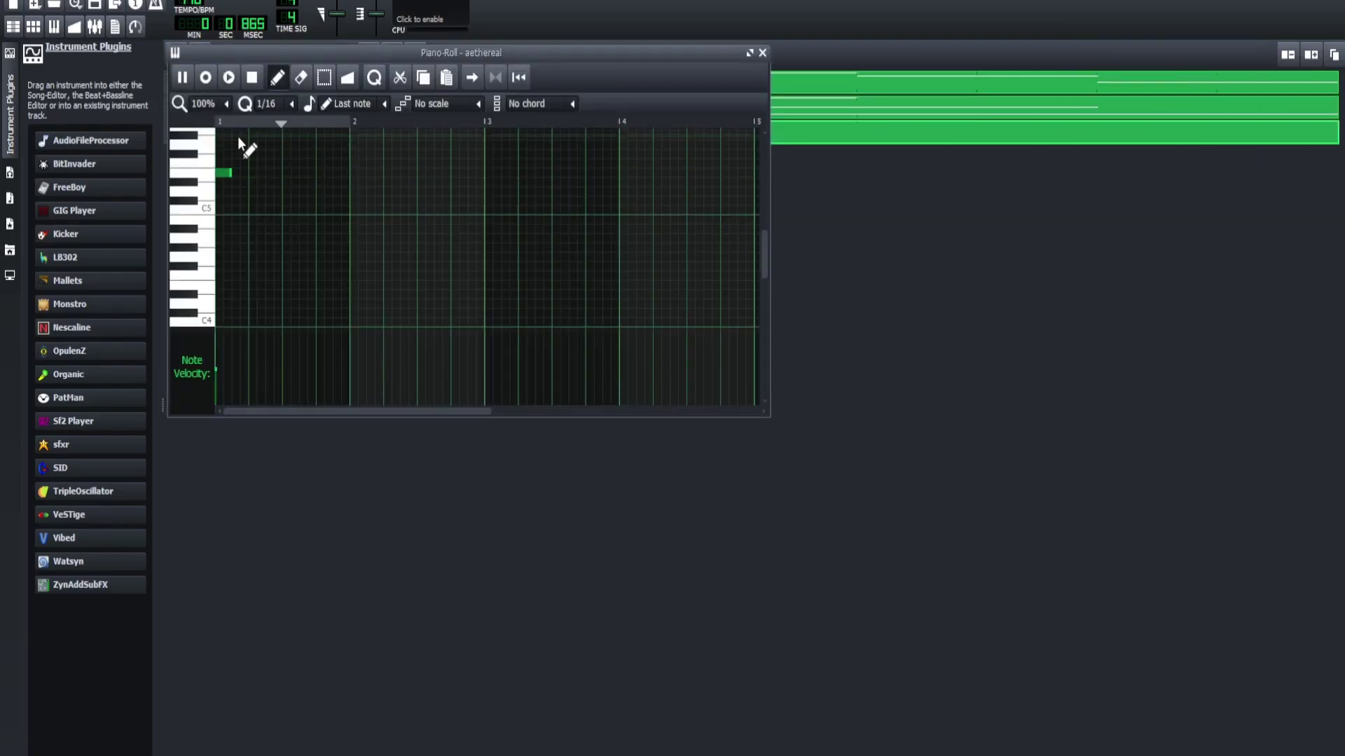
# Place a note near C5 in the aethereal piano roll, then play the horror instrument's keyboard.
pyautogui.click(288, 211)
pyautogui.moveTo(287, 210); pyautogui.dragTo(264, 208)
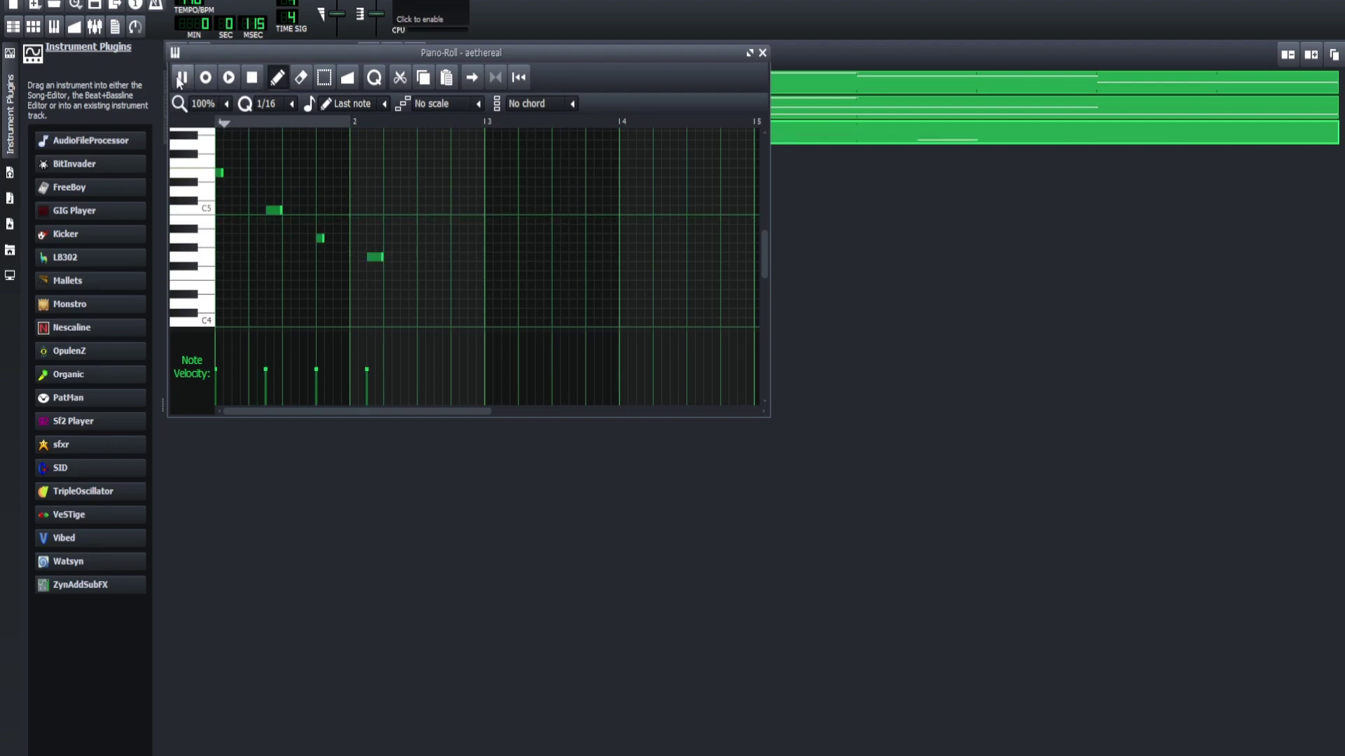
pyautogui.press('F7')
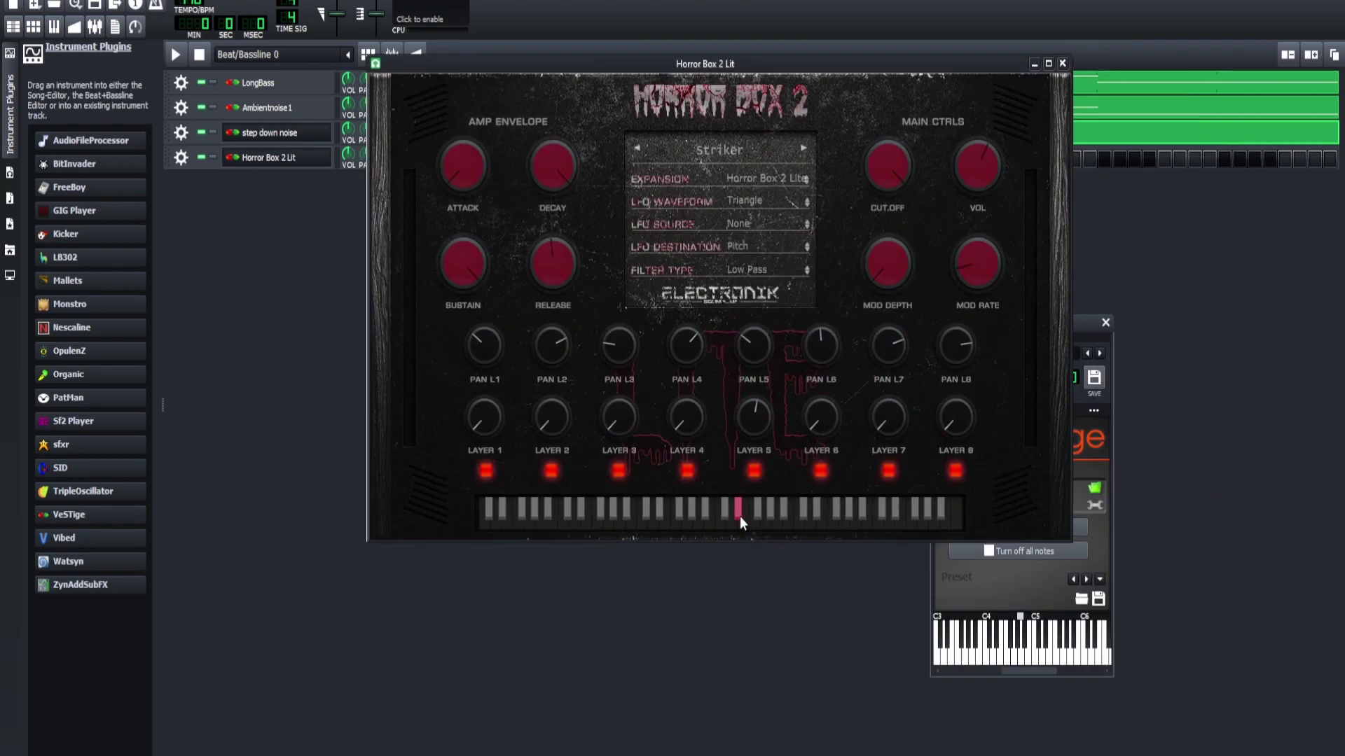
pyautogui.moveTo(739, 516); pyautogui.dragTo(762, 524)
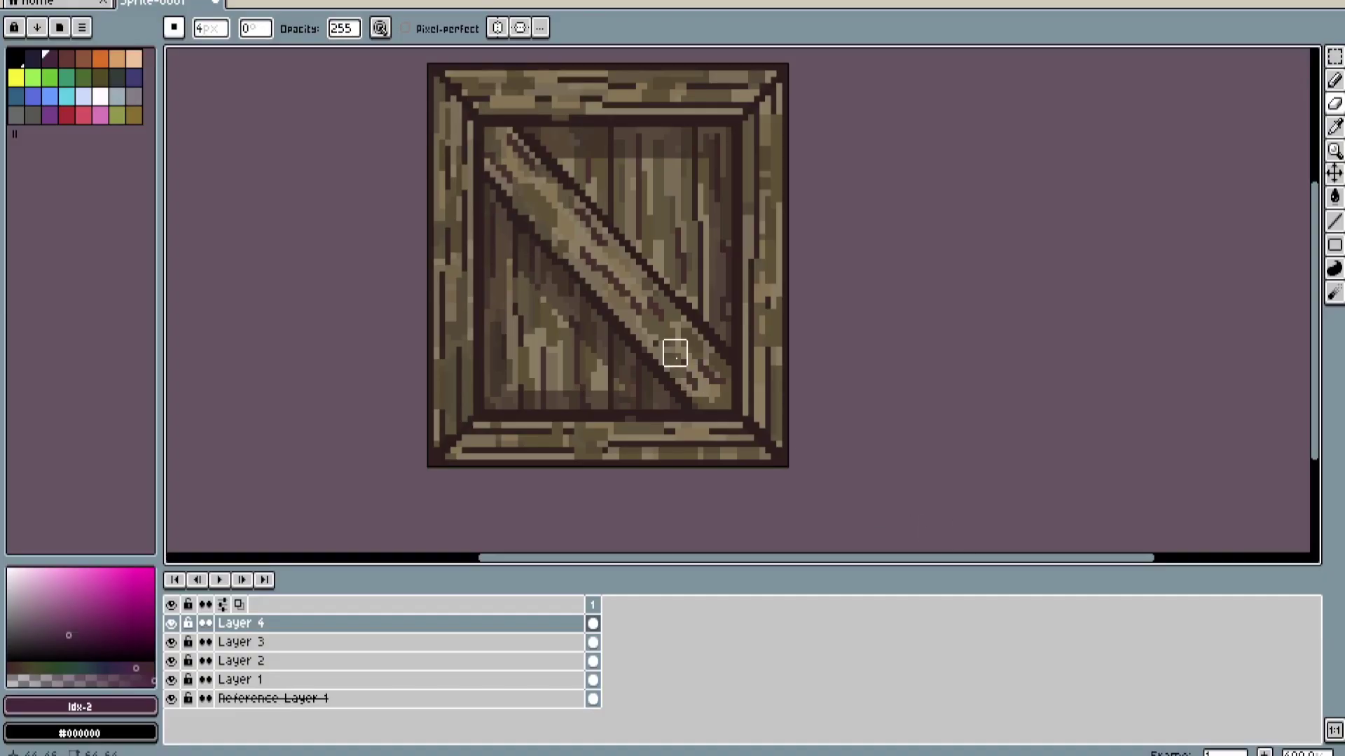
# Set Layer 4's opacity to about 154 in its Layer Properties.
pyautogui.scroll(1, 675, 353)
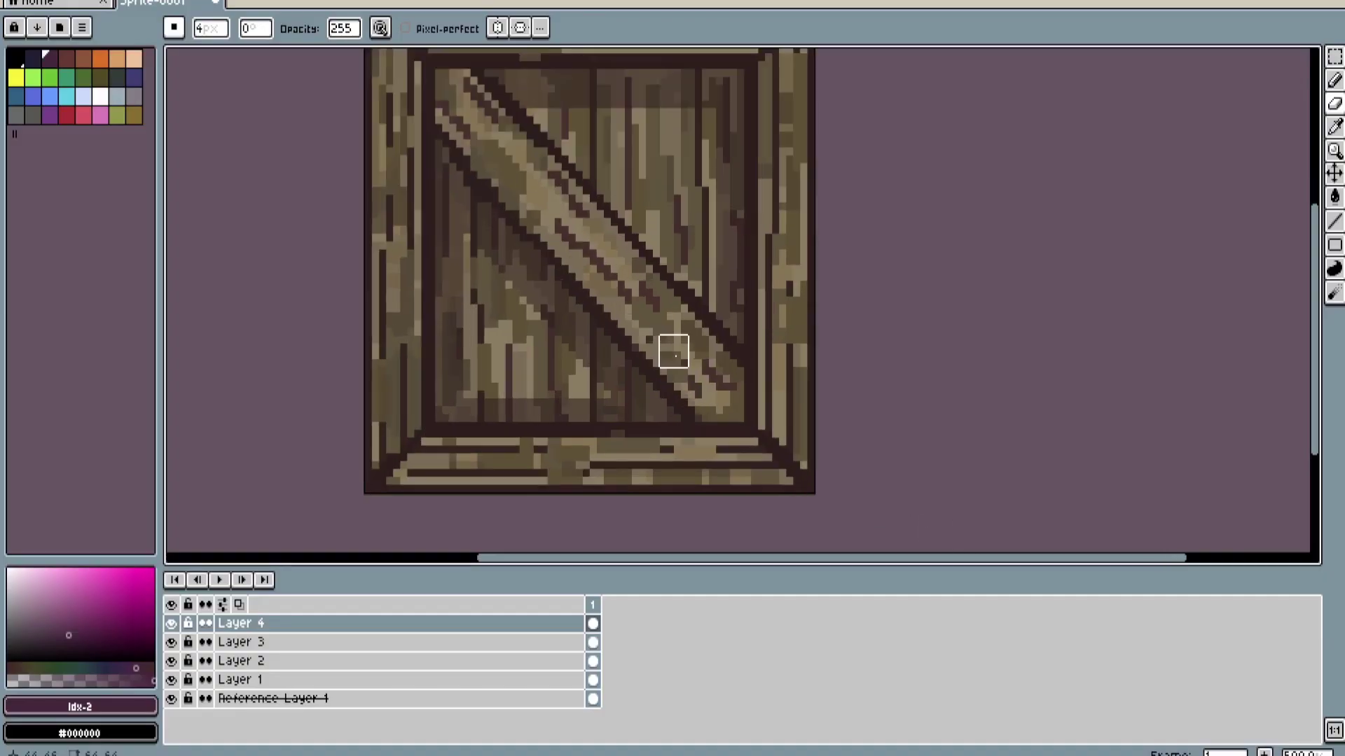
pyautogui.scroll(-1, 673, 353)
pyautogui.scroll(-1, 757, 317)
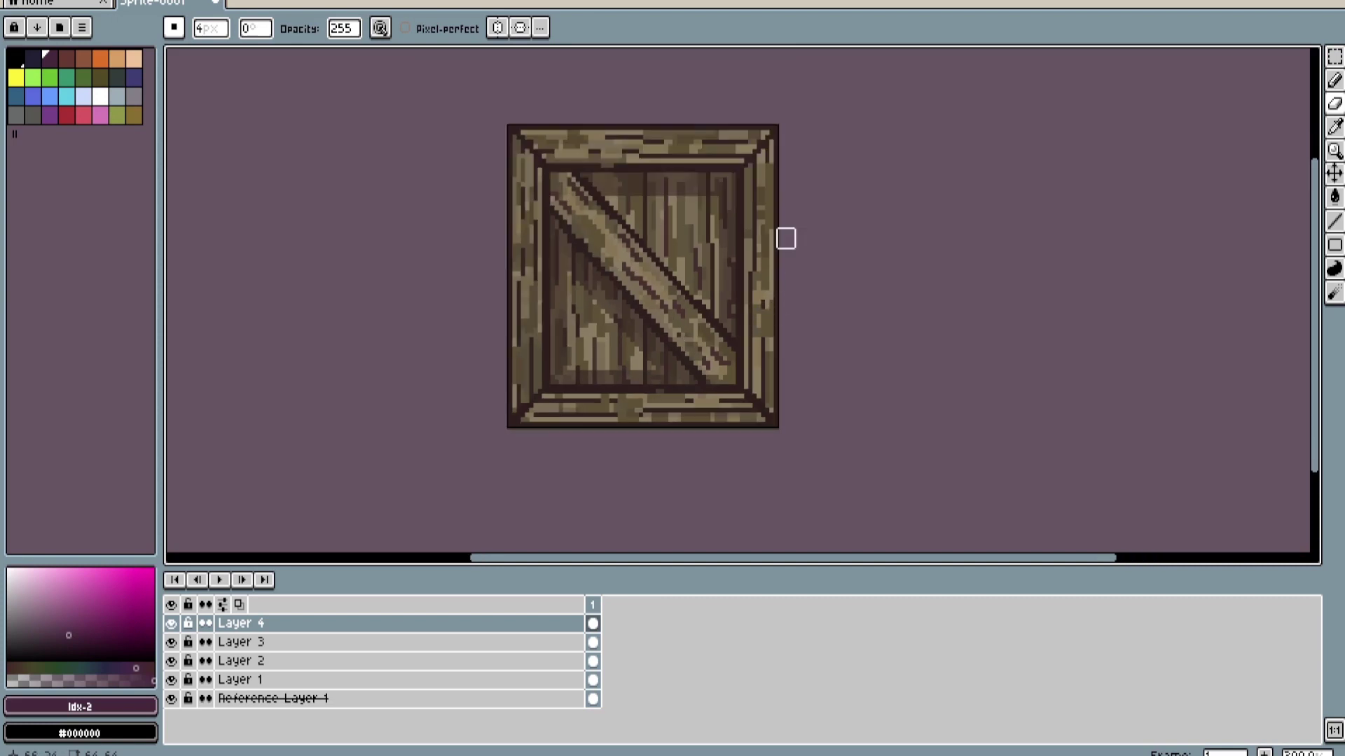
pyautogui.rightClick(324, 621)
pyautogui.click(361, 585)
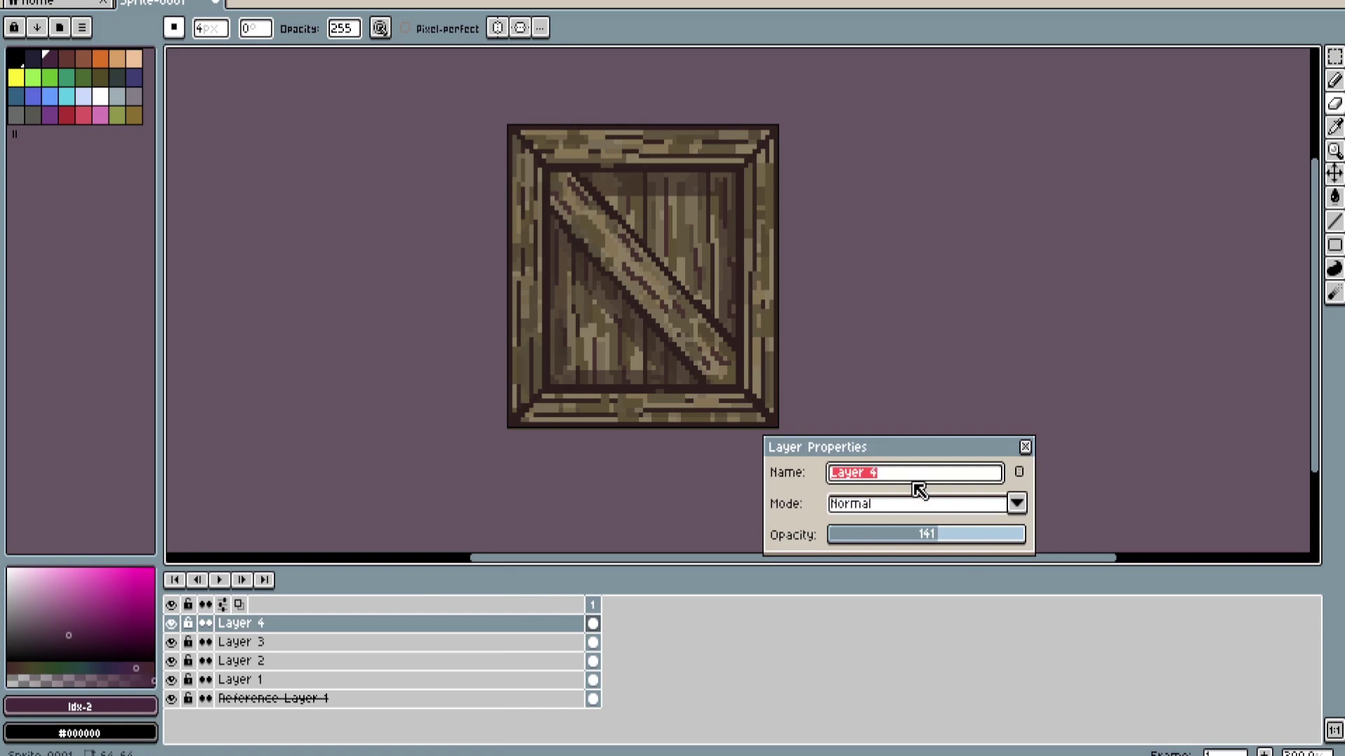
pyautogui.moveTo(941, 534); pyautogui.dragTo(952, 536)
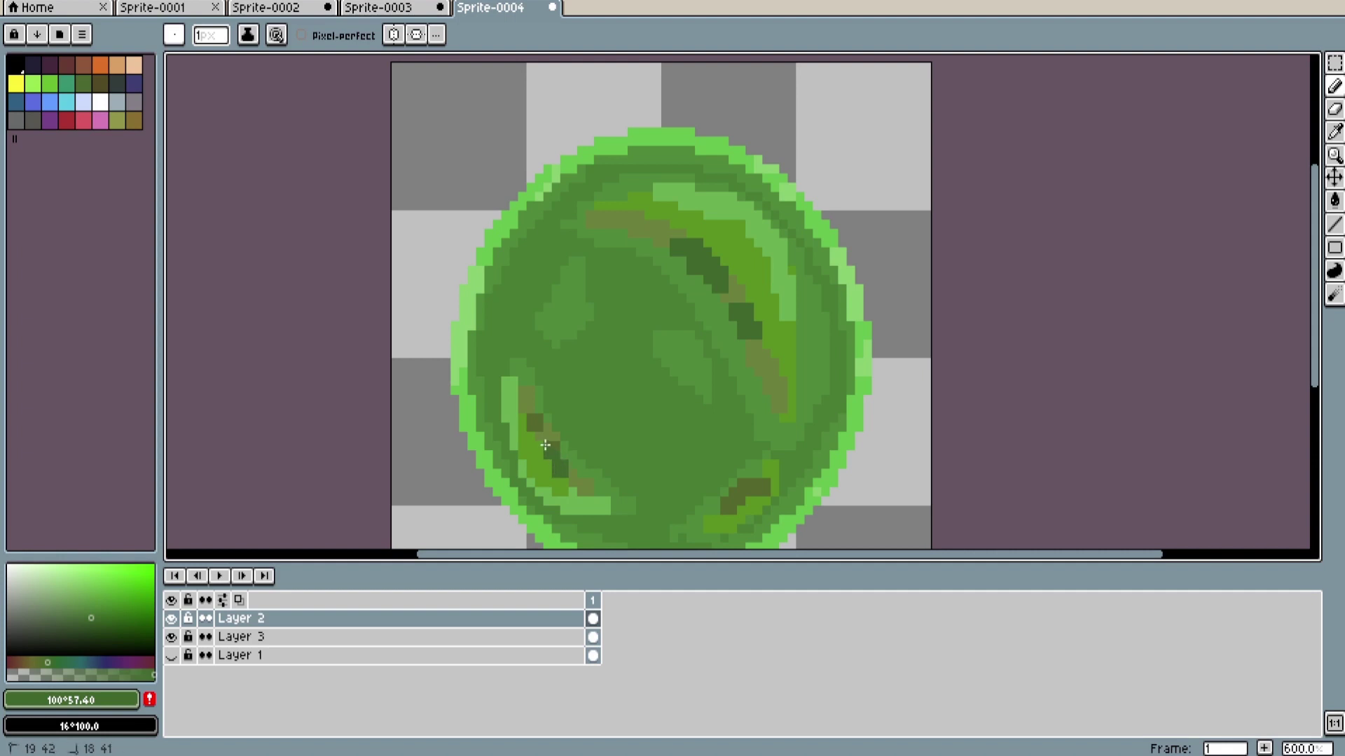
pyautogui.scroll(3, 549, 411)
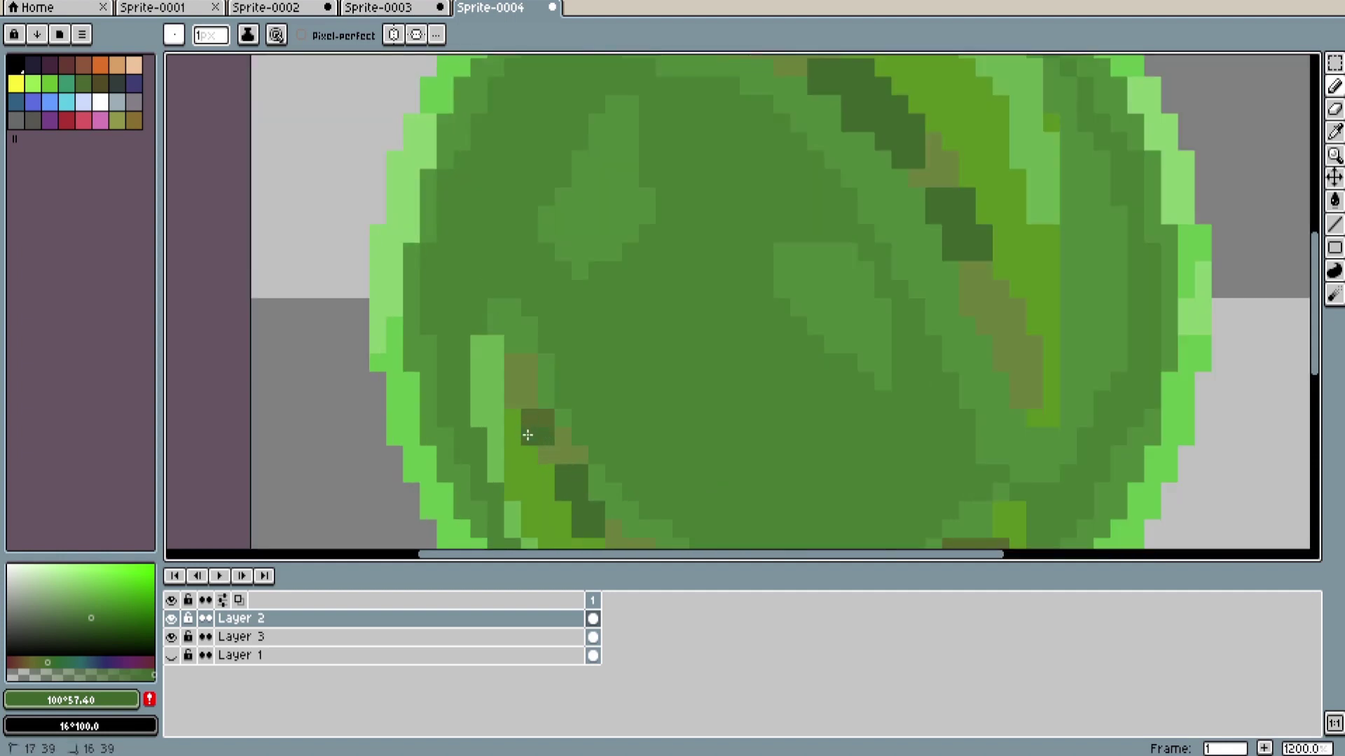
pyautogui.moveTo(886, 457); pyautogui.dragTo(833, 370, button='middle')
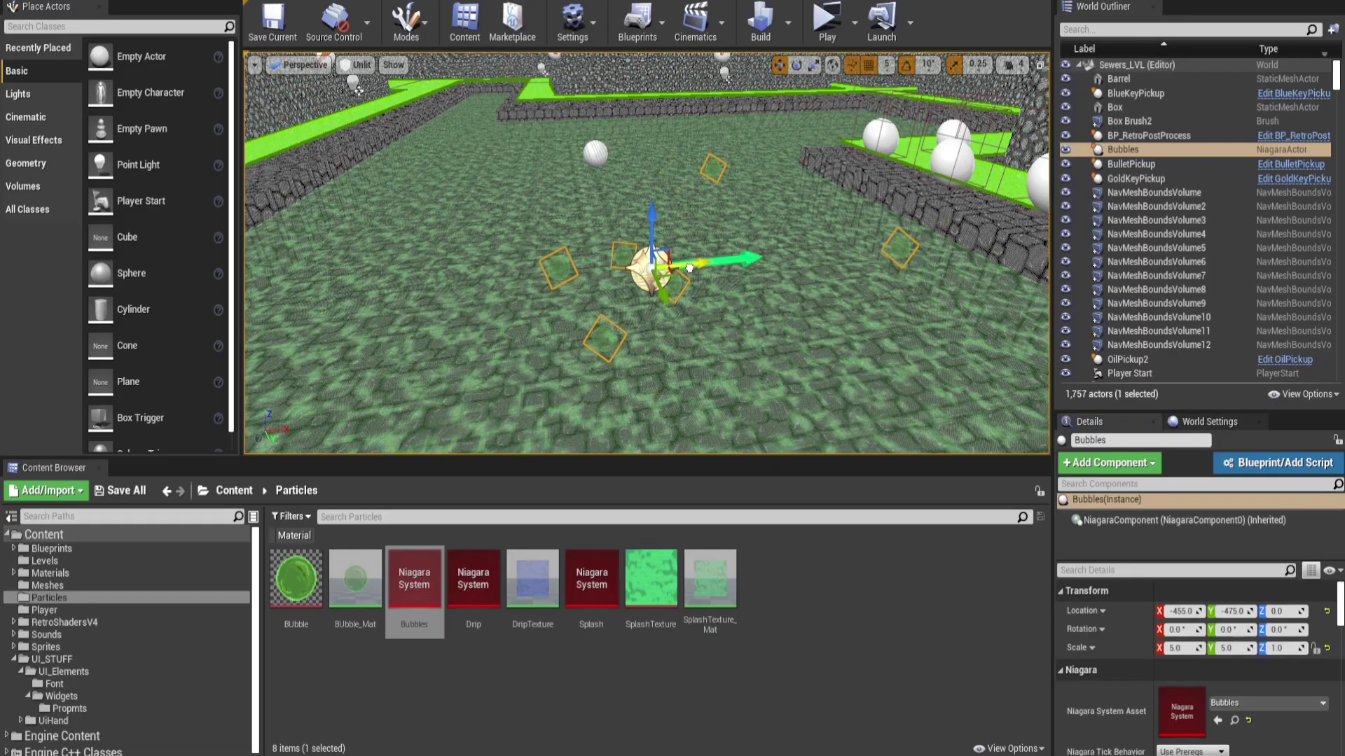
# Duplicate the Bubbles emitter along Y as Bubbles2, then step through the level's actor list.
pyautogui.moveTo(357, 89); pyautogui.dragTo(403, 67, button='right')
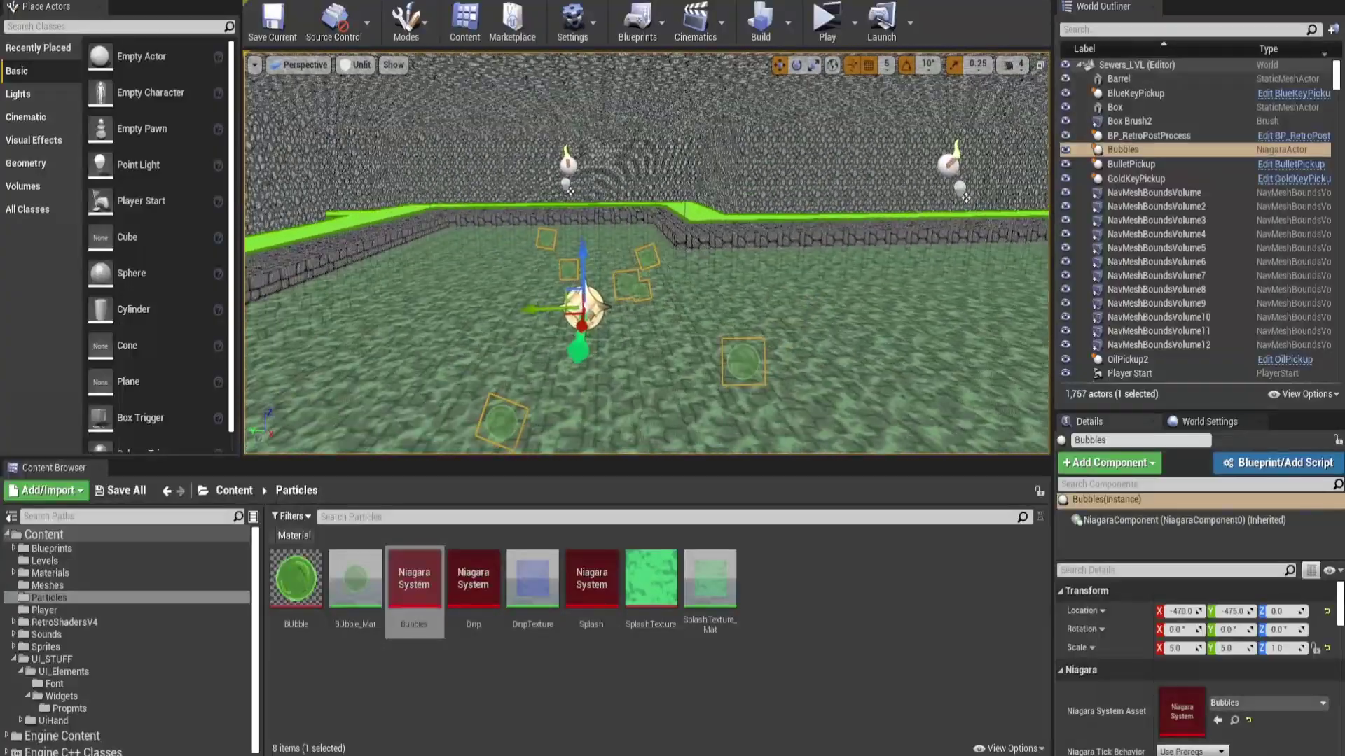
pyautogui.keyDown('alt'); pyautogui.moveTo(532, 307); pyautogui.dragTo(1024, 313); pyautogui.keyUp('alt')
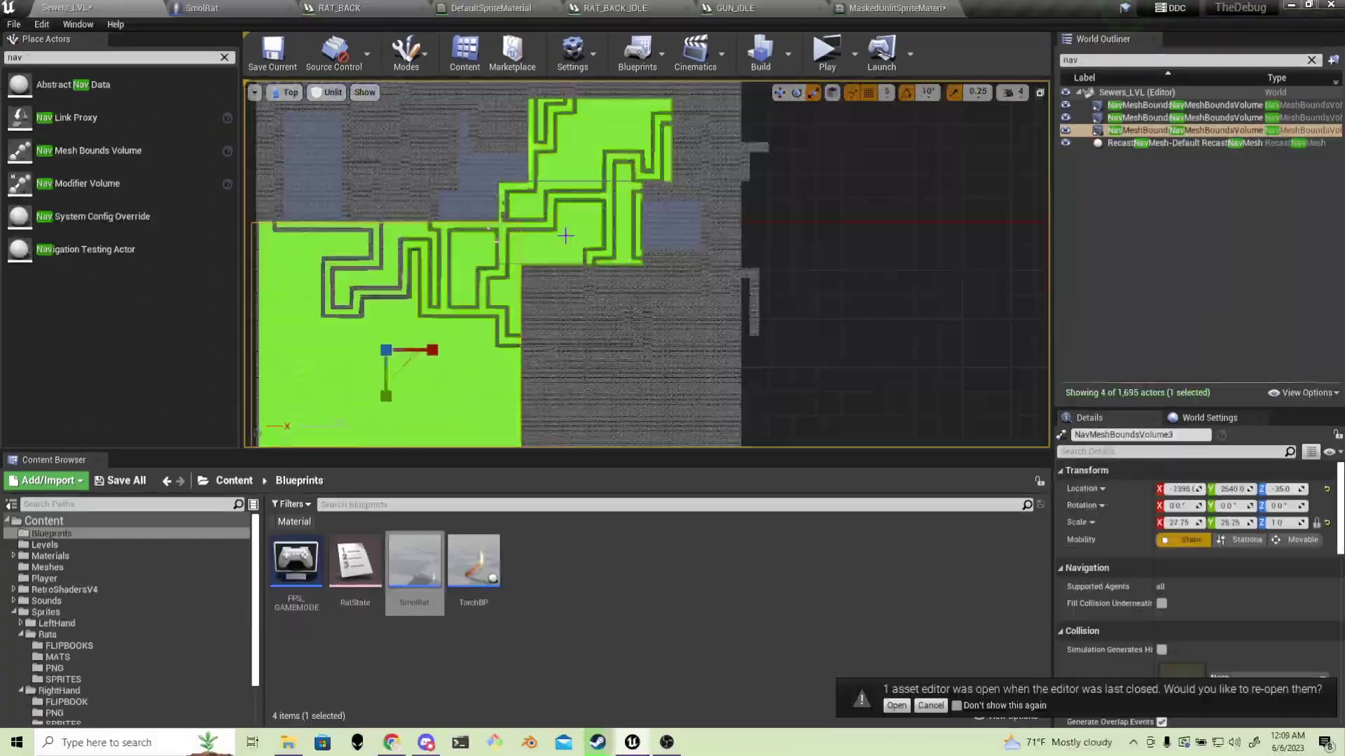
pyautogui.press('Down')
pyautogui.press('Down')
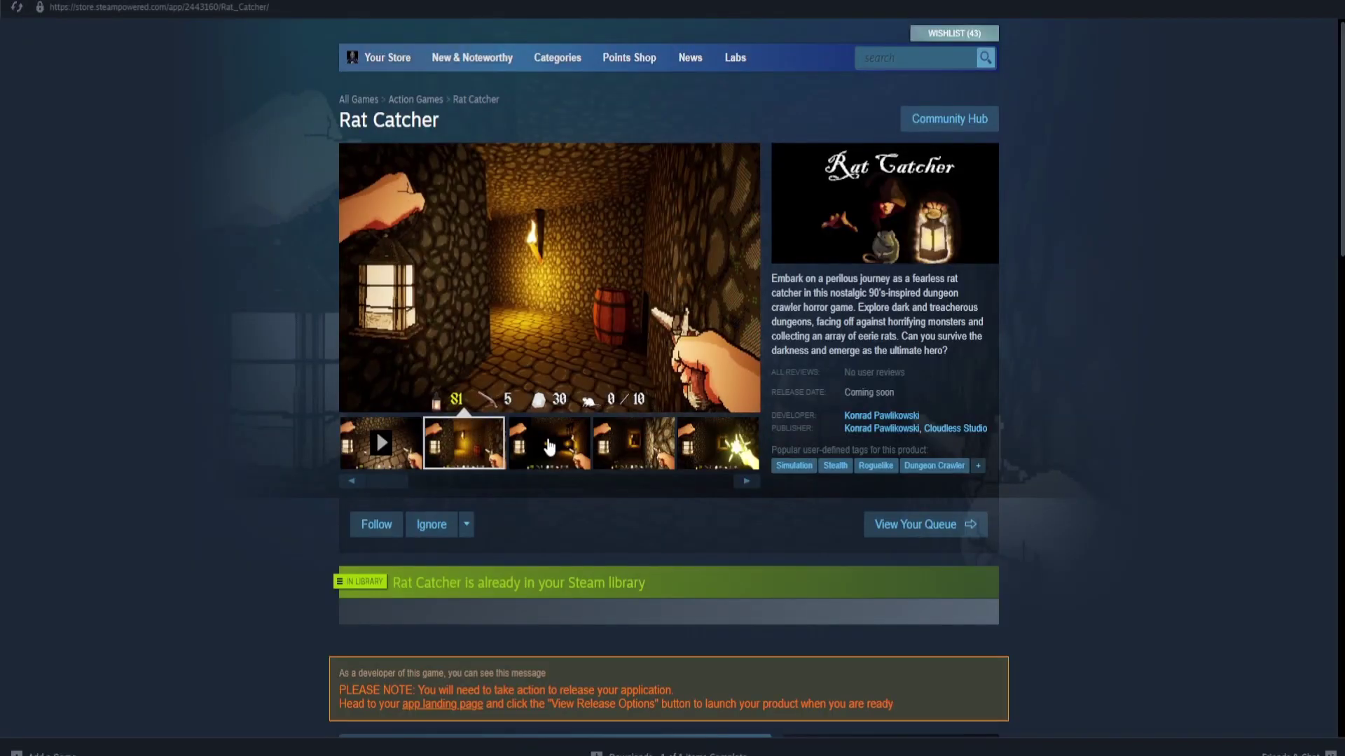
# Preview the third and fourth store-page screenshots and scroll down to the Coming soon box.
pyautogui.click(550, 444)
pyautogui.click(631, 452)
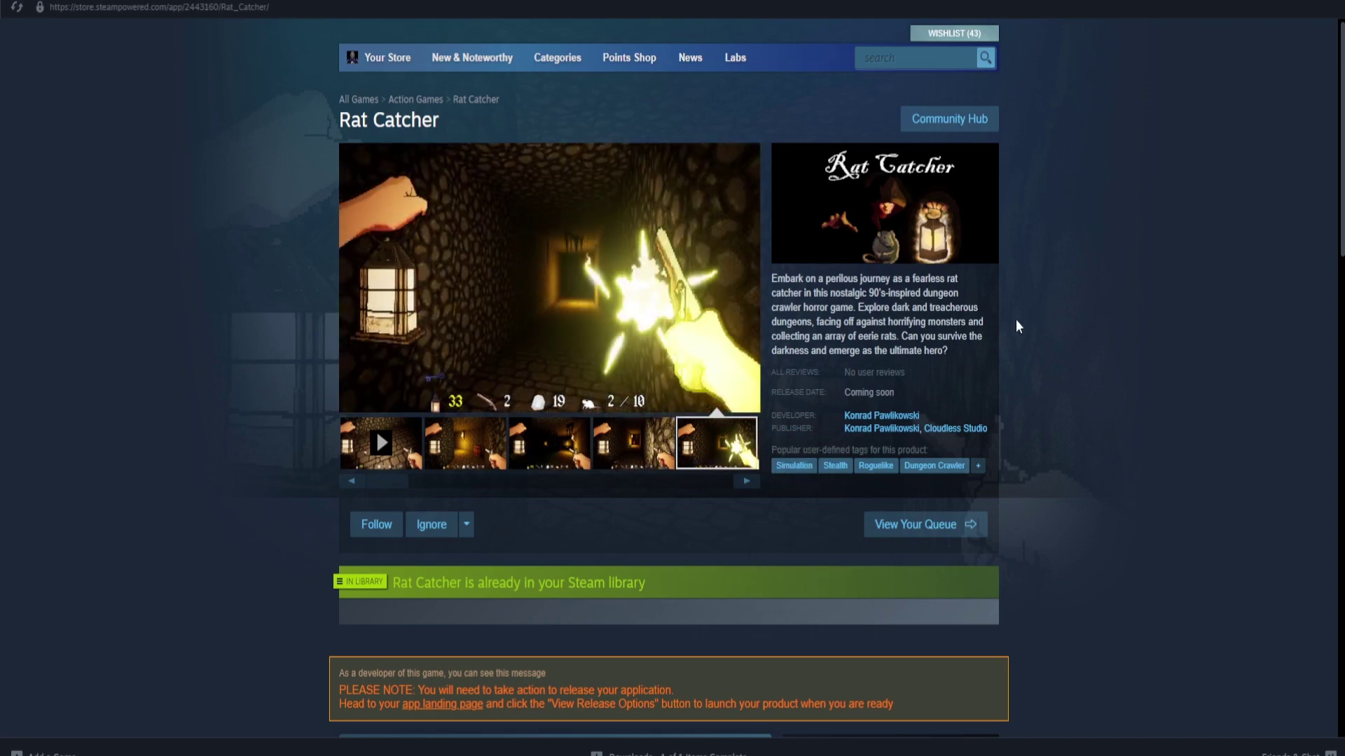
pyautogui.scroll(-3, 1017, 326)
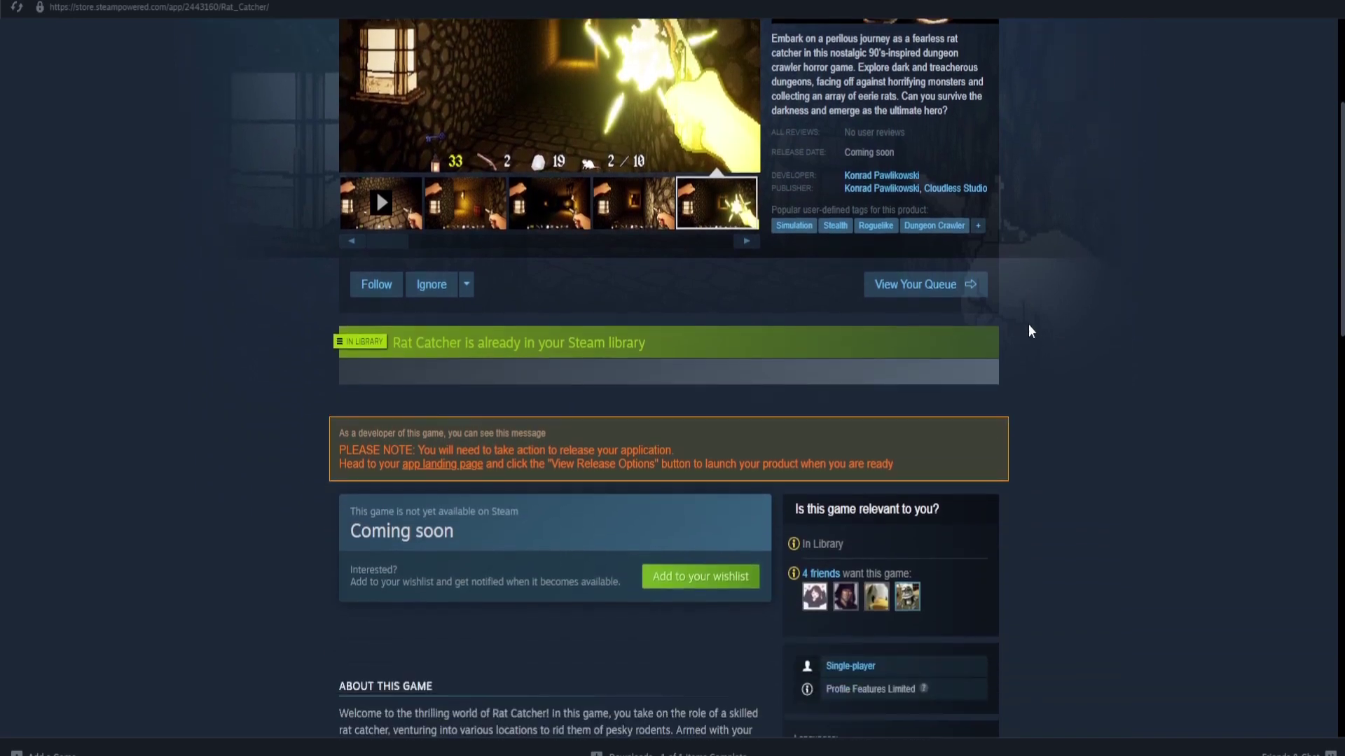